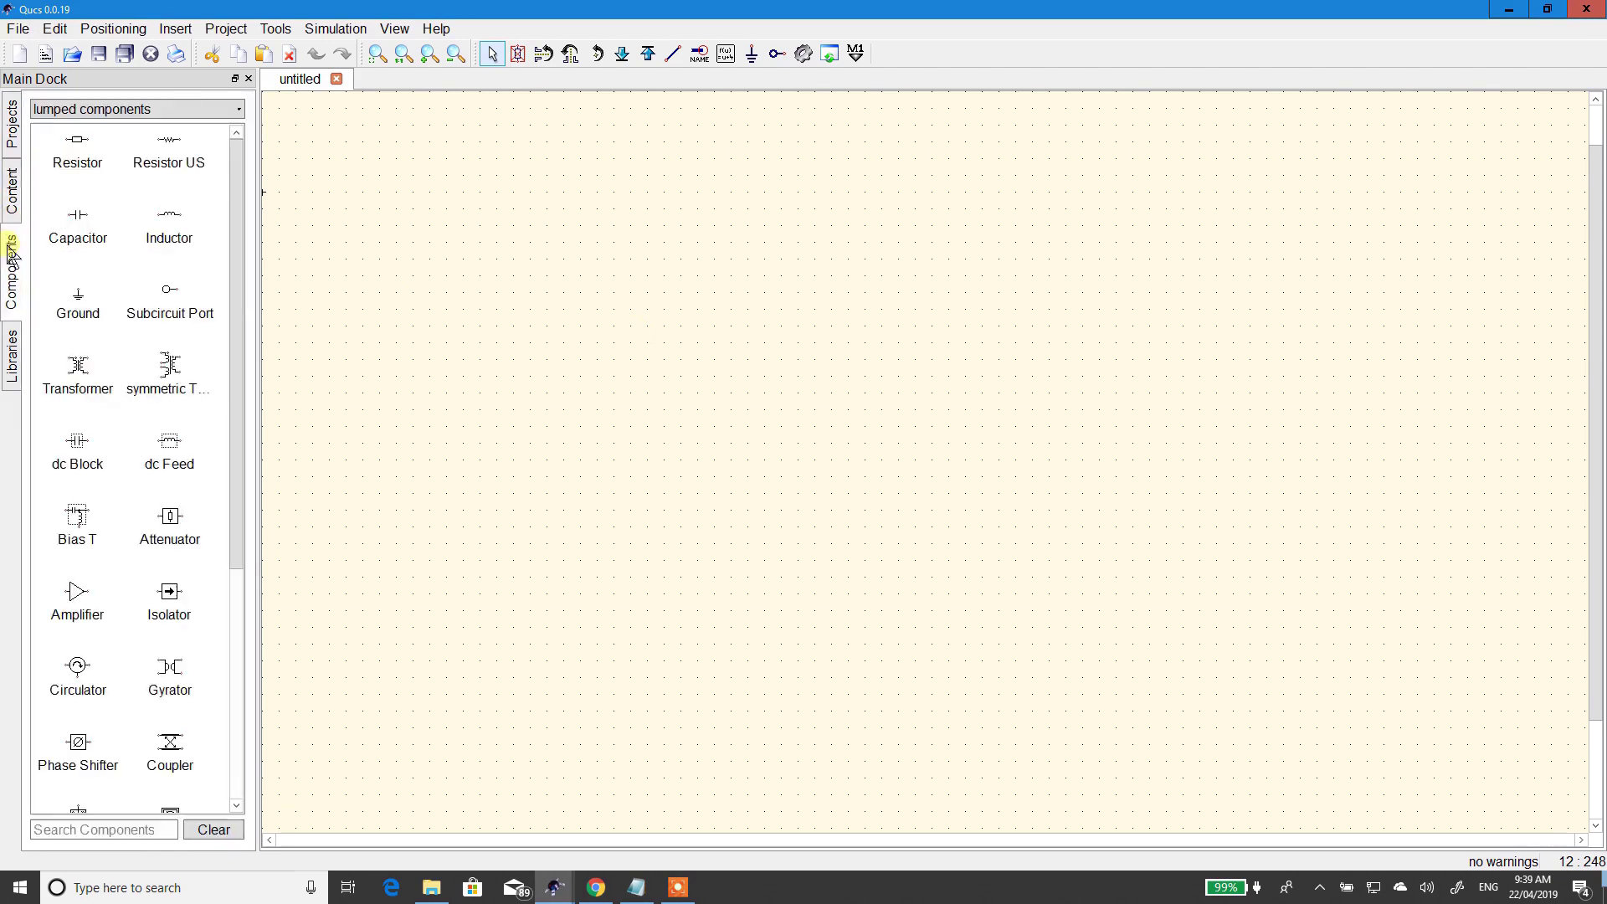
# - Stack four 50 Ohm US-style resistors R1–R4 in a column, with transformer Tr1 to their left
pyautogui.click(168, 147)
pyautogui.moveTo(269, 193); pyautogui.dragTo(794, 310)
pyautogui.moveTo(163, 144); pyautogui.dragTo(793, 383)
pyautogui.moveTo(191, 134); pyautogui.dragTo(779, 522)
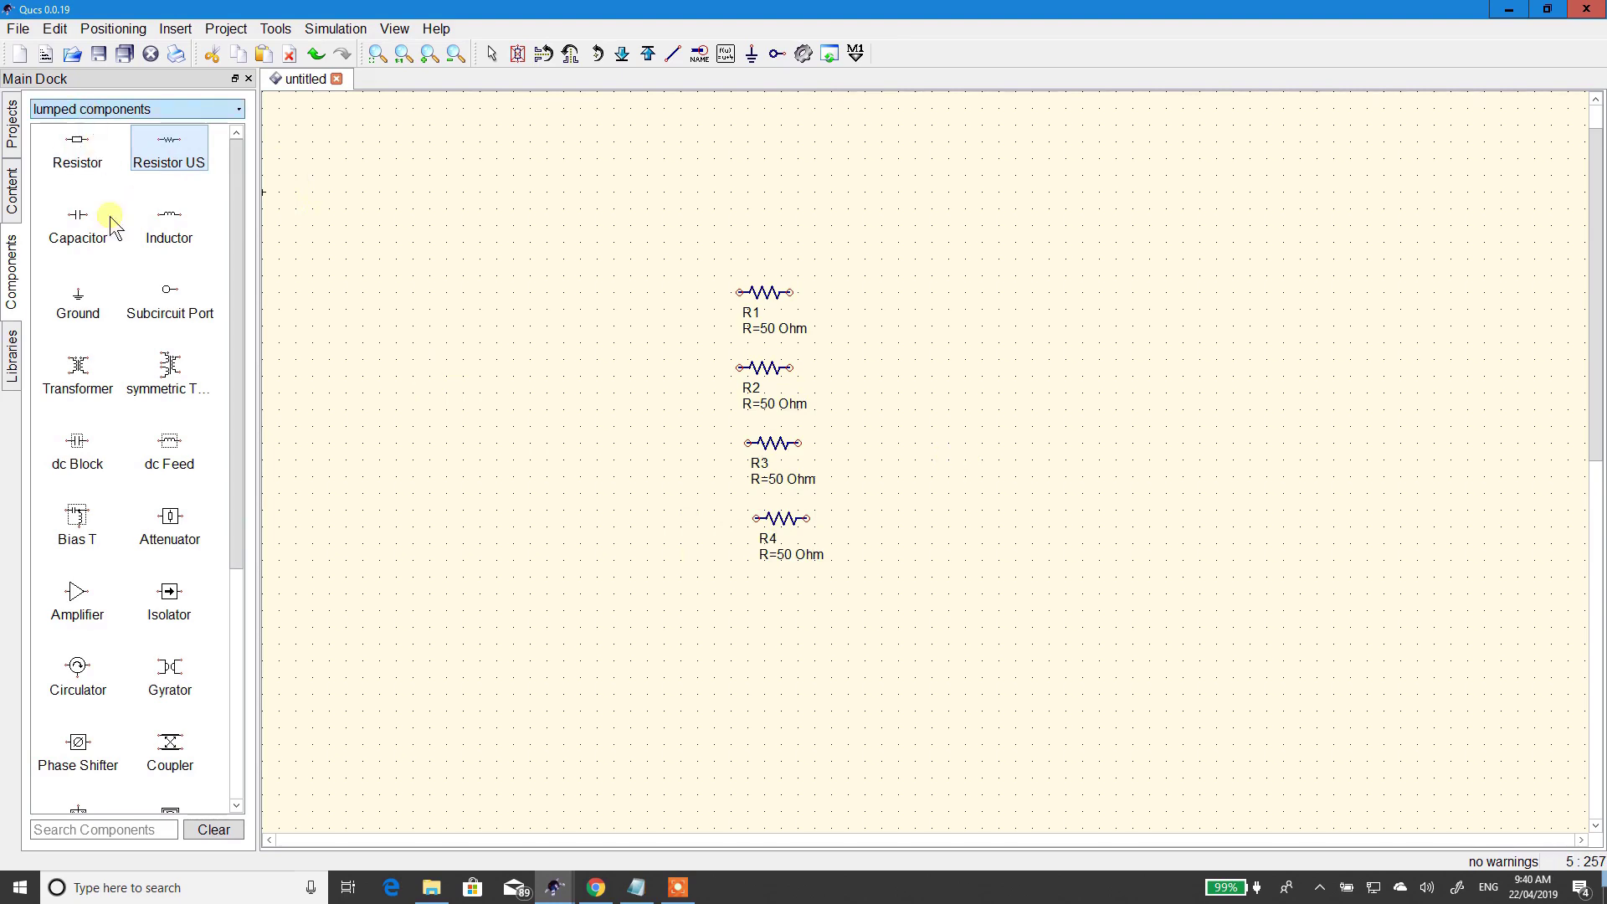
pyautogui.moveTo(78, 372); pyautogui.dragTo(585, 324)
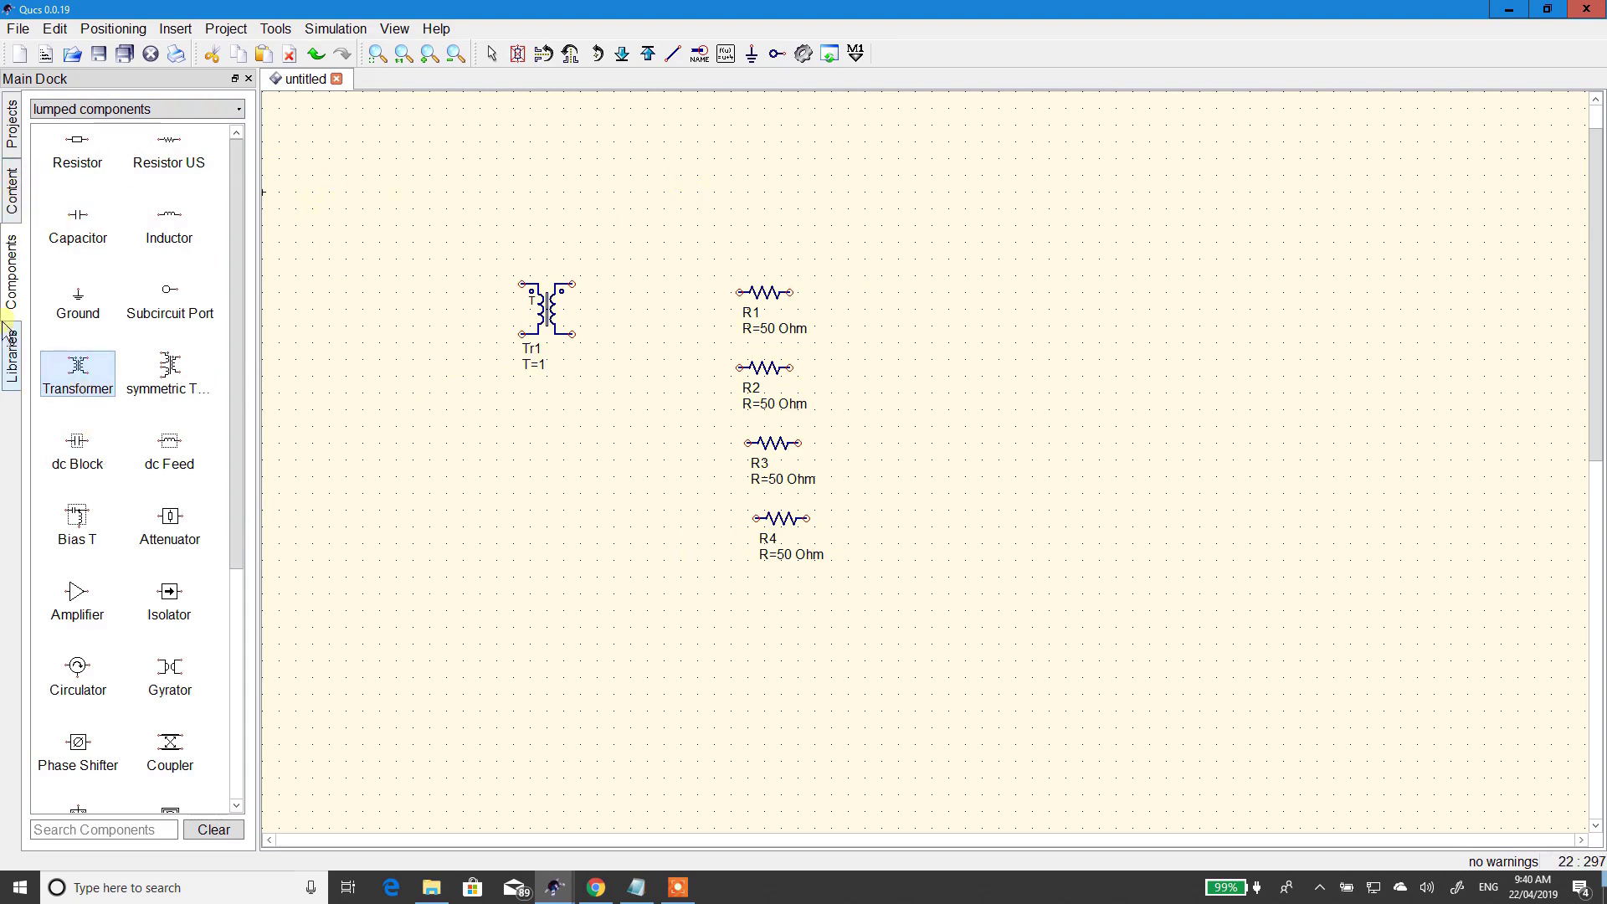
# - From the probes category, place current probe Pr1 between transformer Tr1 and resistor R1
pyautogui.click(119, 112)
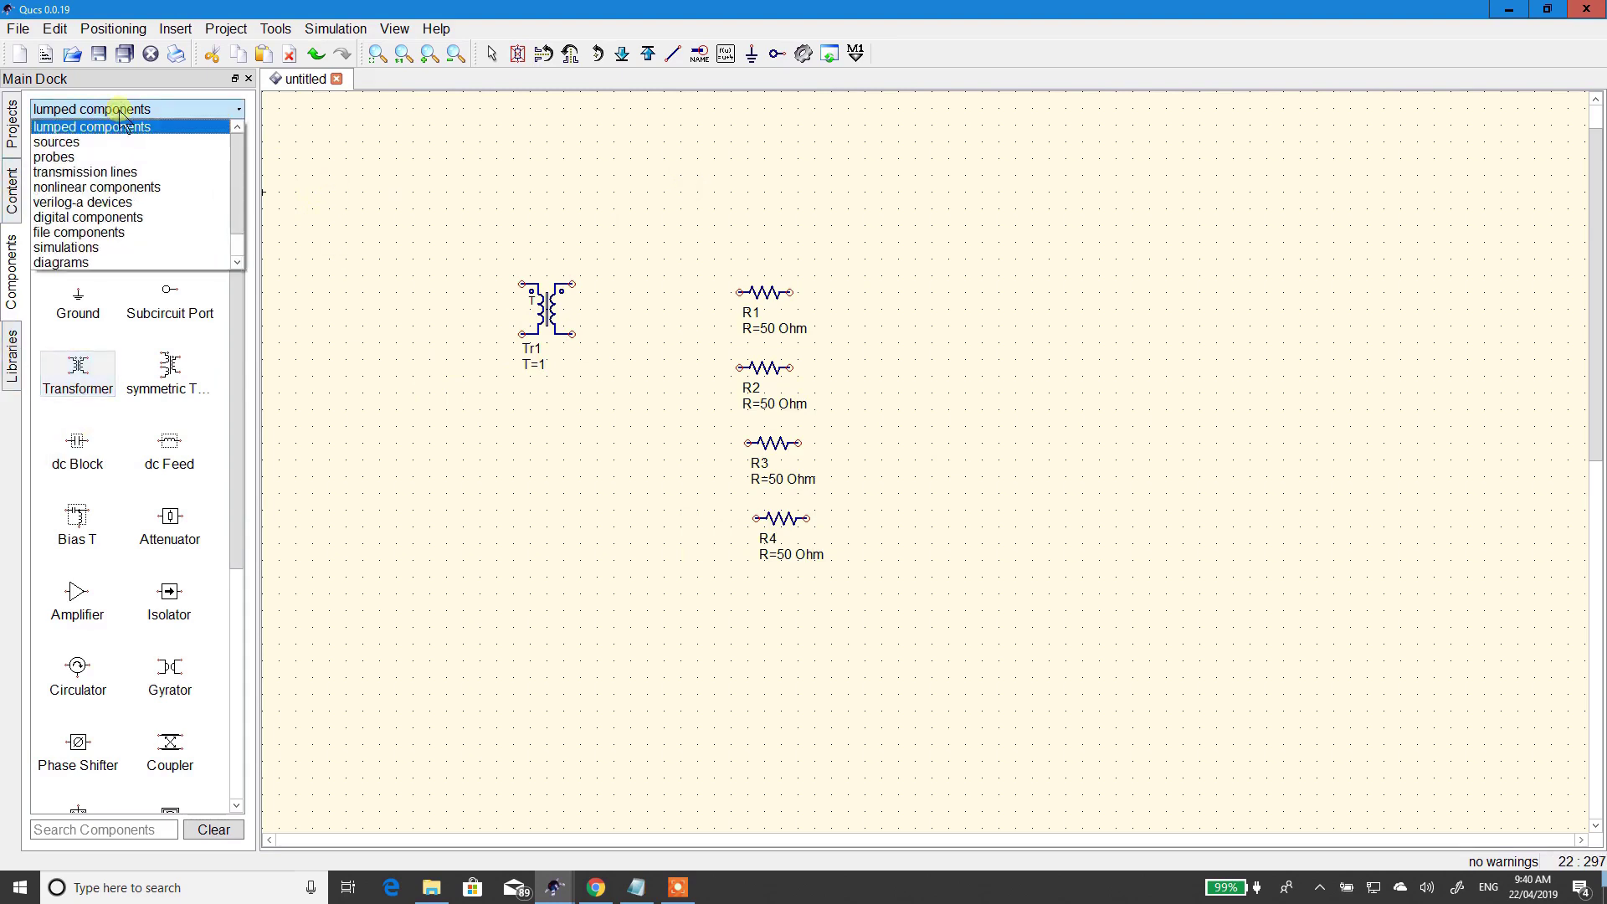
pyautogui.click(121, 159)
pyautogui.click(108, 157)
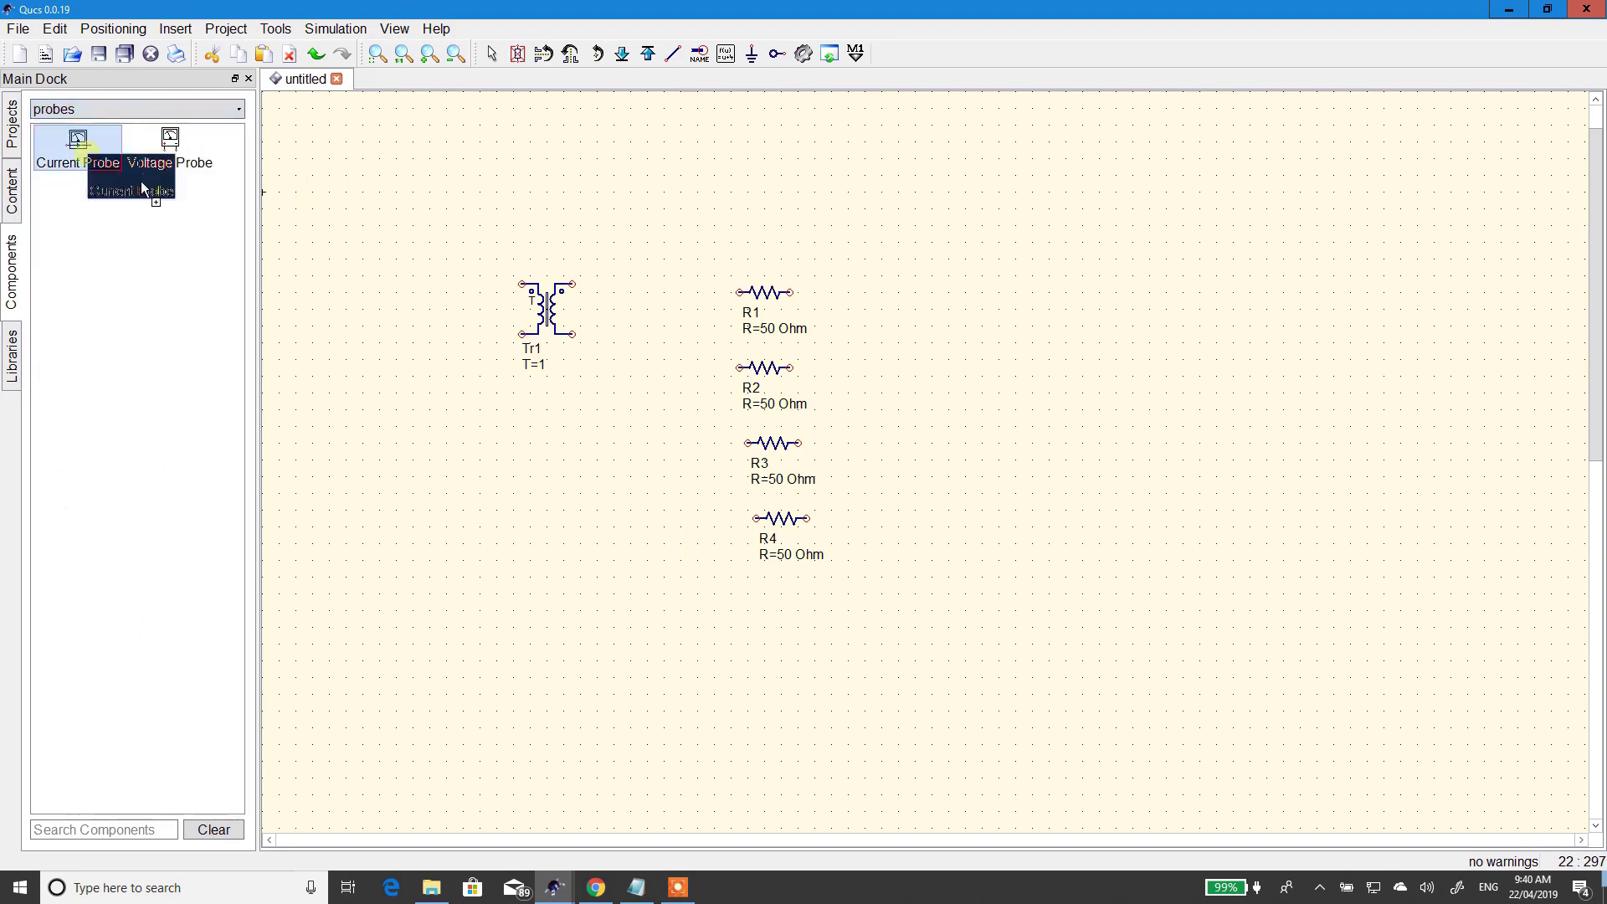
pyautogui.moveTo(692, 313); pyautogui.dragTo(720, 316)
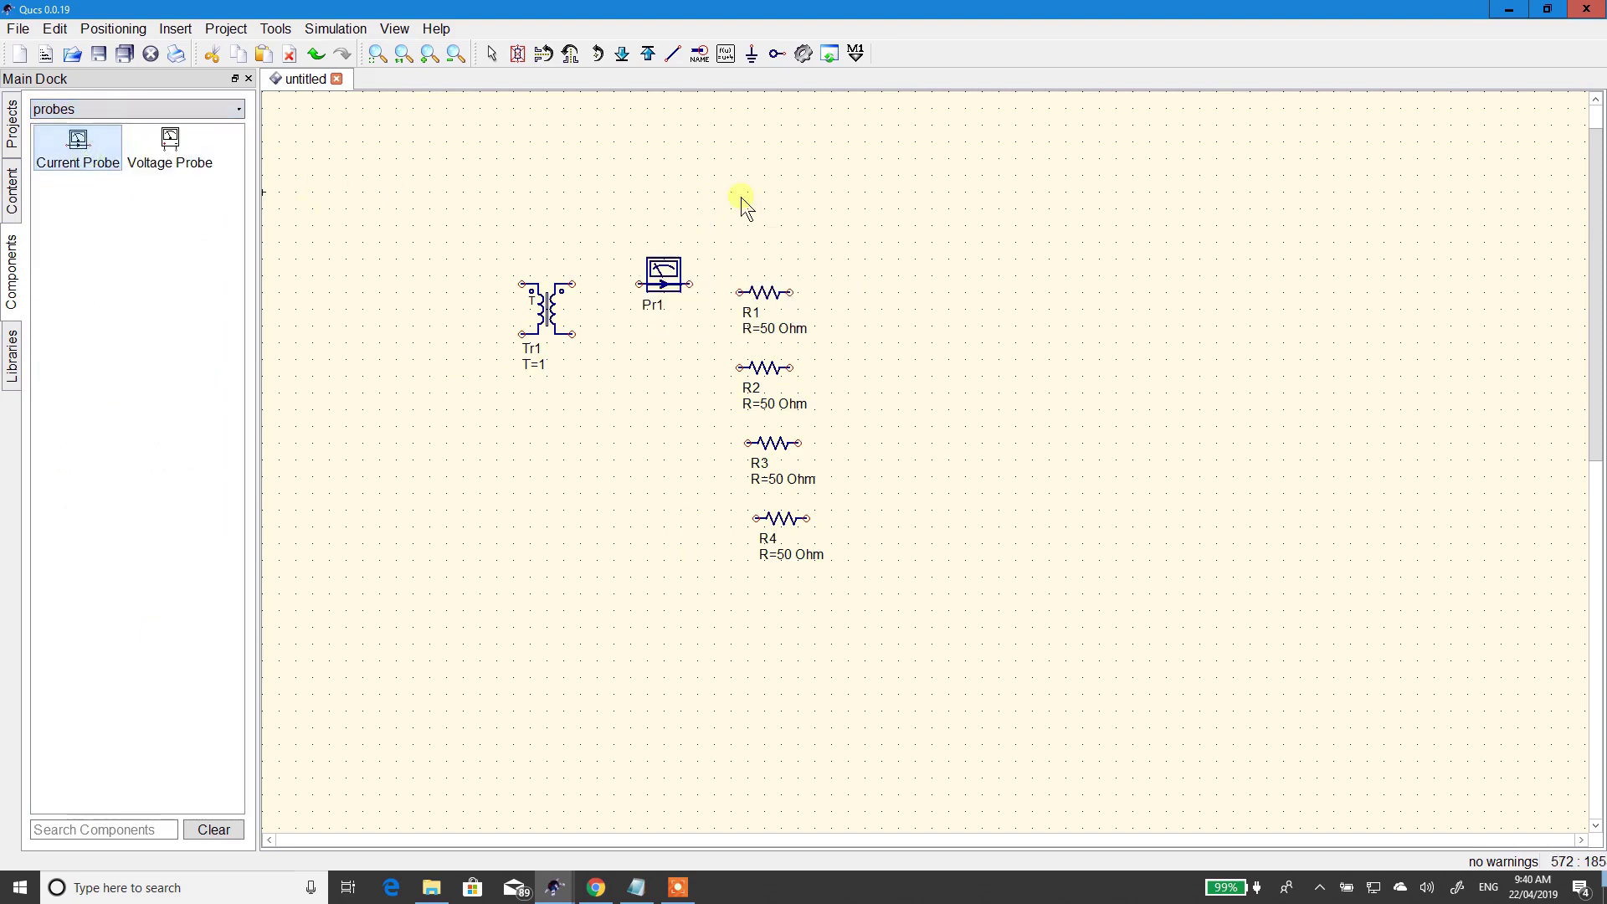
# - Add voltage probes: Pr2 right of the resistors, Pr3 above Pr1, and Pr4 at upper left
pyautogui.moveTo(184, 140); pyautogui.dragTo(913, 443)
pyautogui.moveTo(172, 141); pyautogui.dragTo(678, 212)
pyautogui.moveTo(210, 159); pyautogui.dragTo(499, 242)
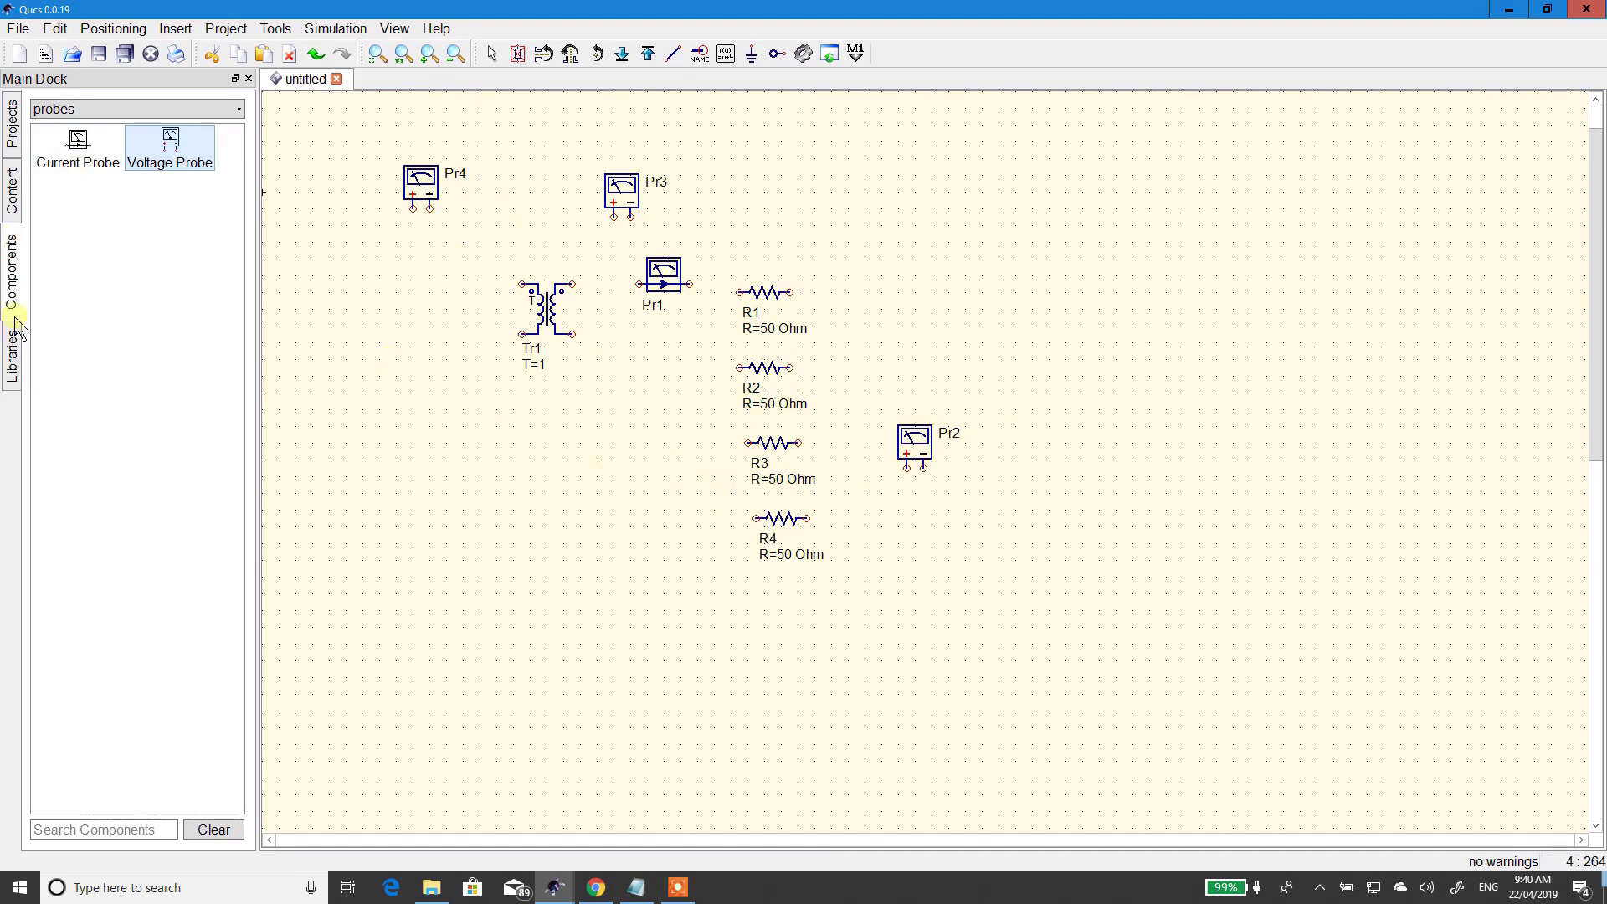
pyautogui.click(132, 109)
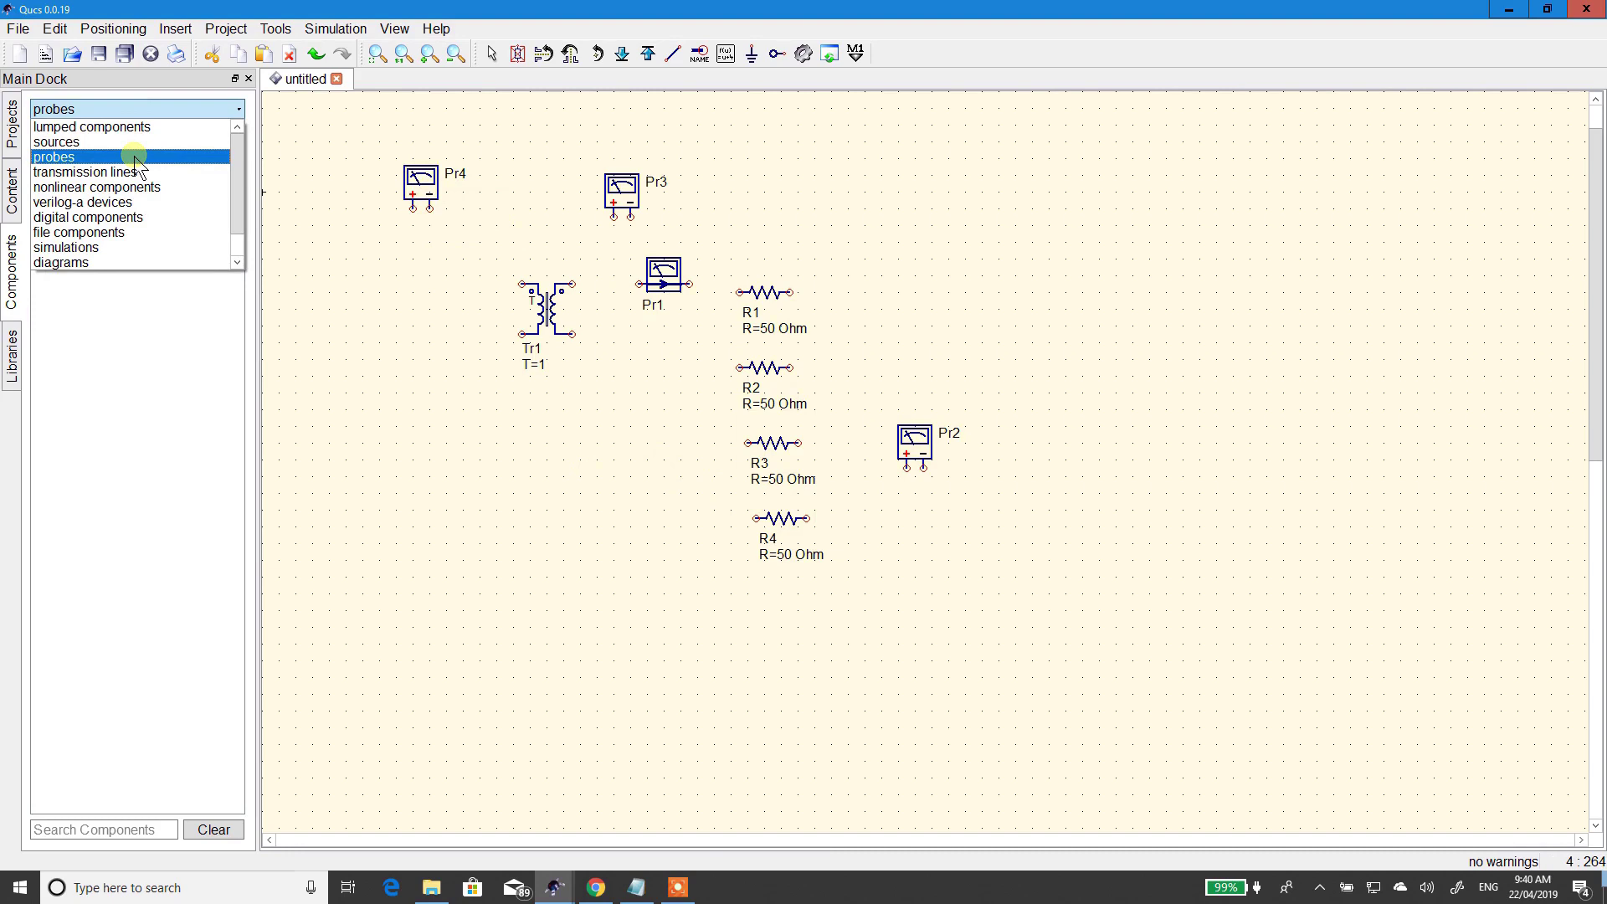
# - From the sources category, place a 1 V ac voltage source V1 left of transformer Tr1
pyautogui.click(118, 142)
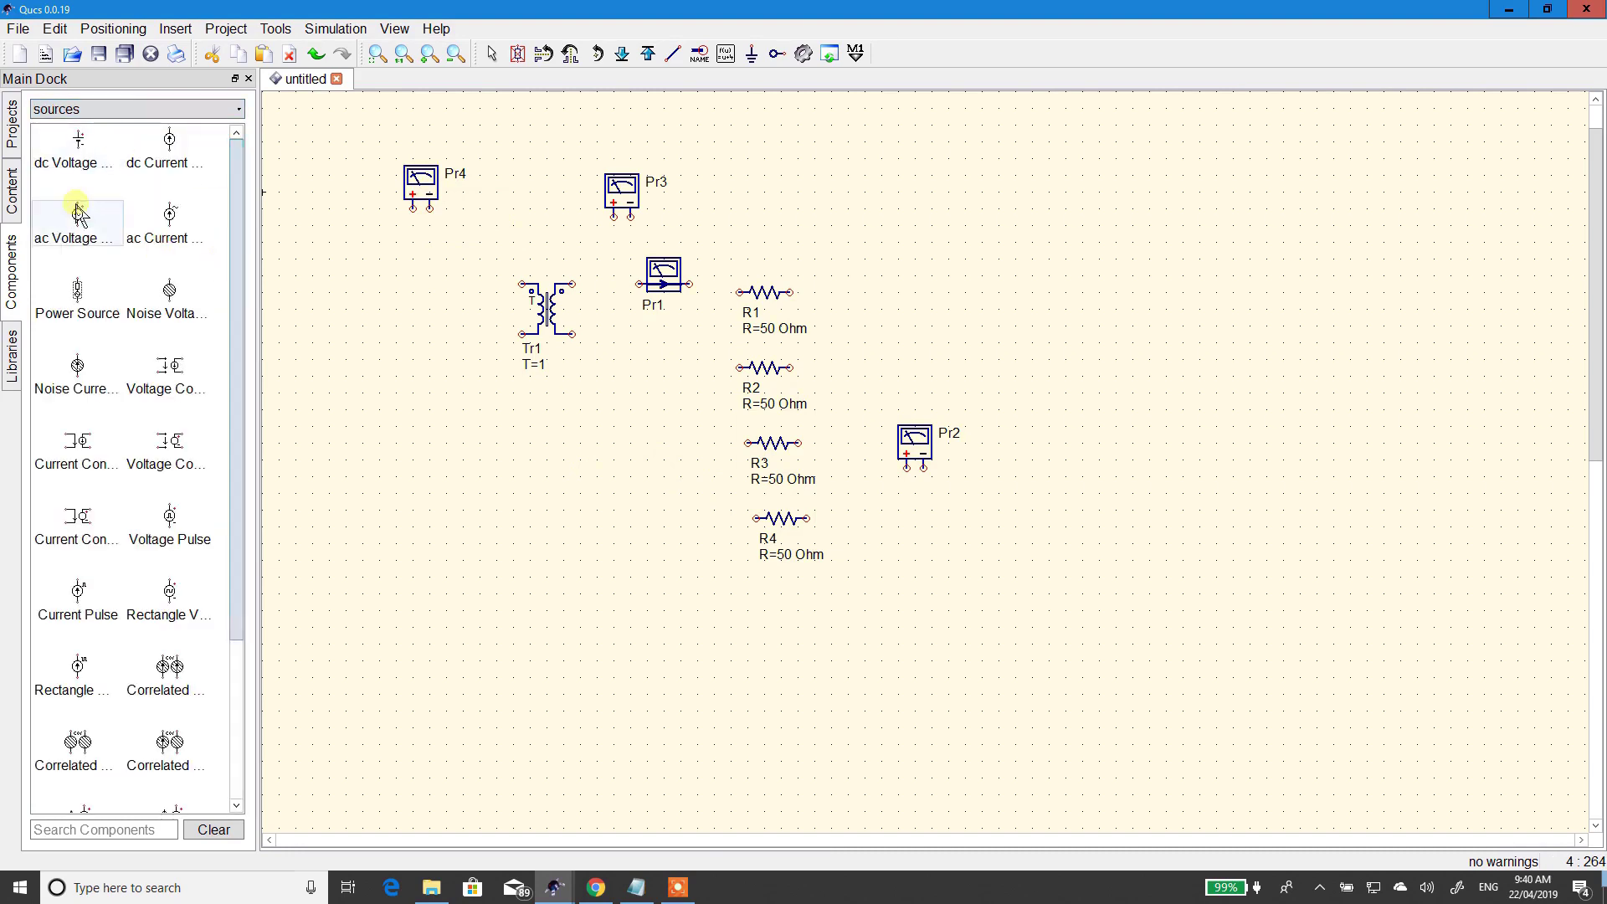
pyautogui.moveTo(79, 219); pyautogui.dragTo(371, 318)
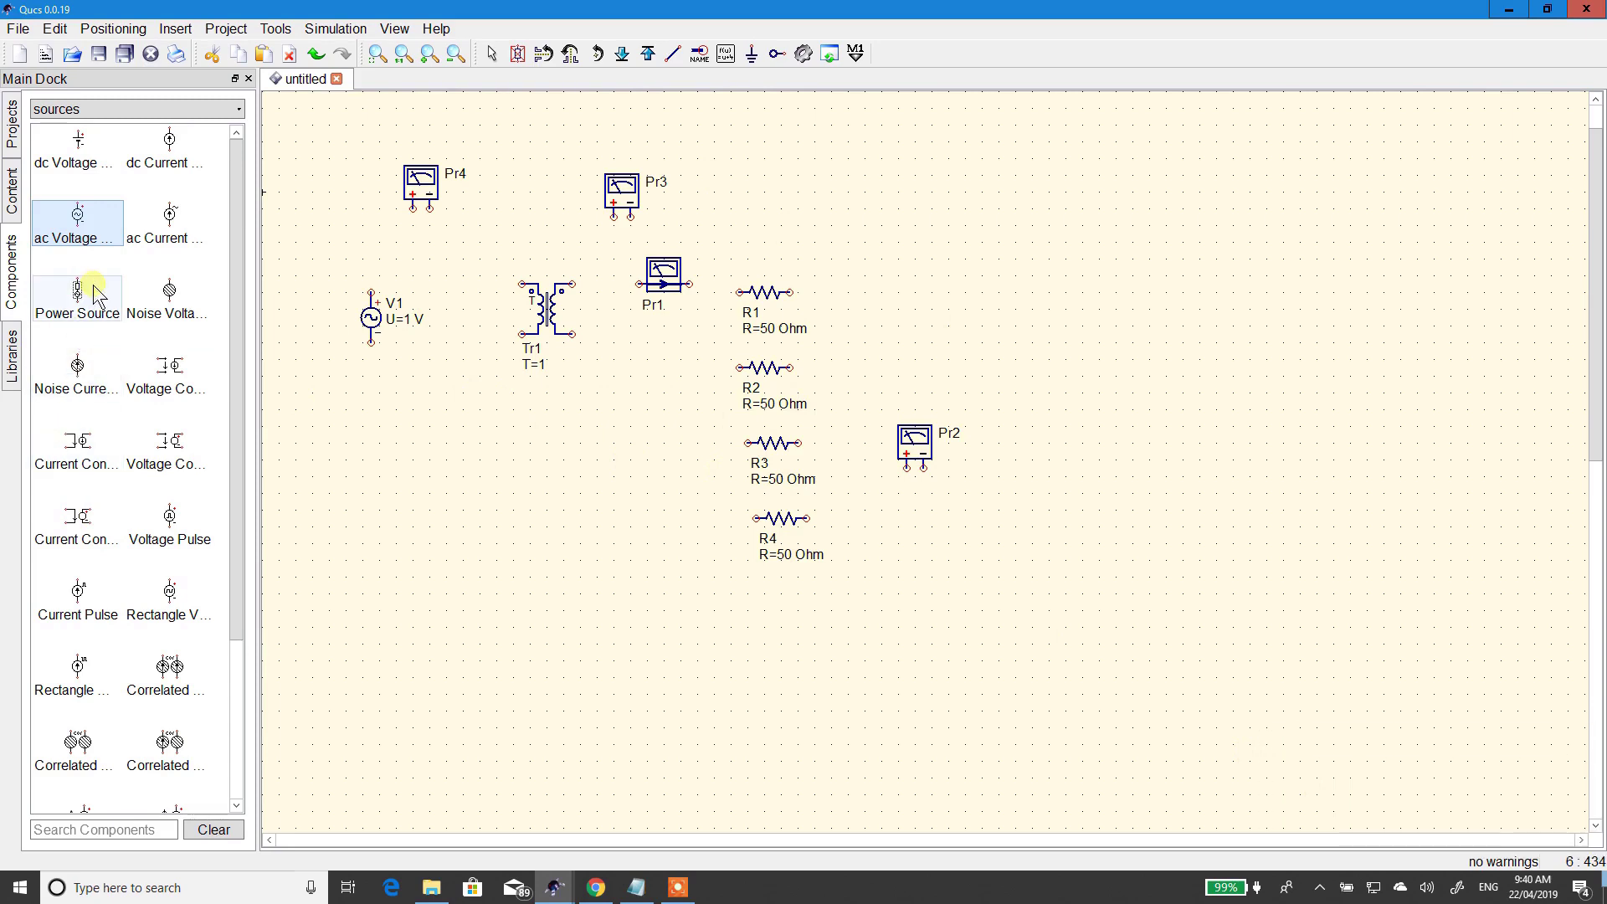
pyautogui.scroll(-3, 83, 303)
pyautogui.scroll(3, 80, 297)
# - Place a ground symbol from the lumped components list directly below source V1
pyautogui.click(100, 109)
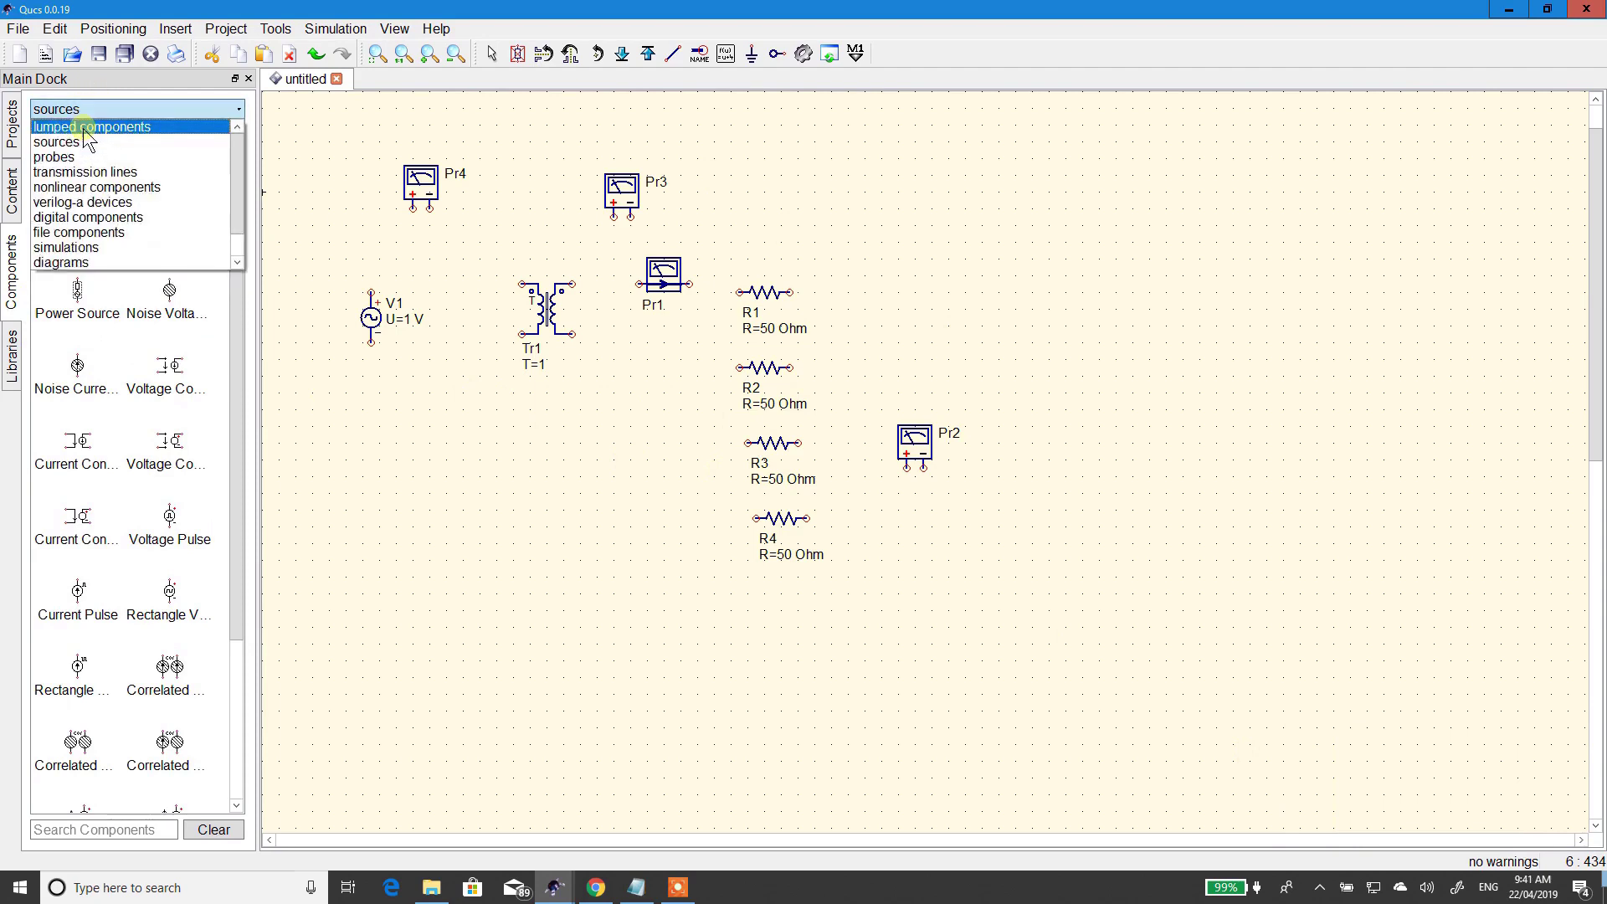
pyautogui.click(87, 128)
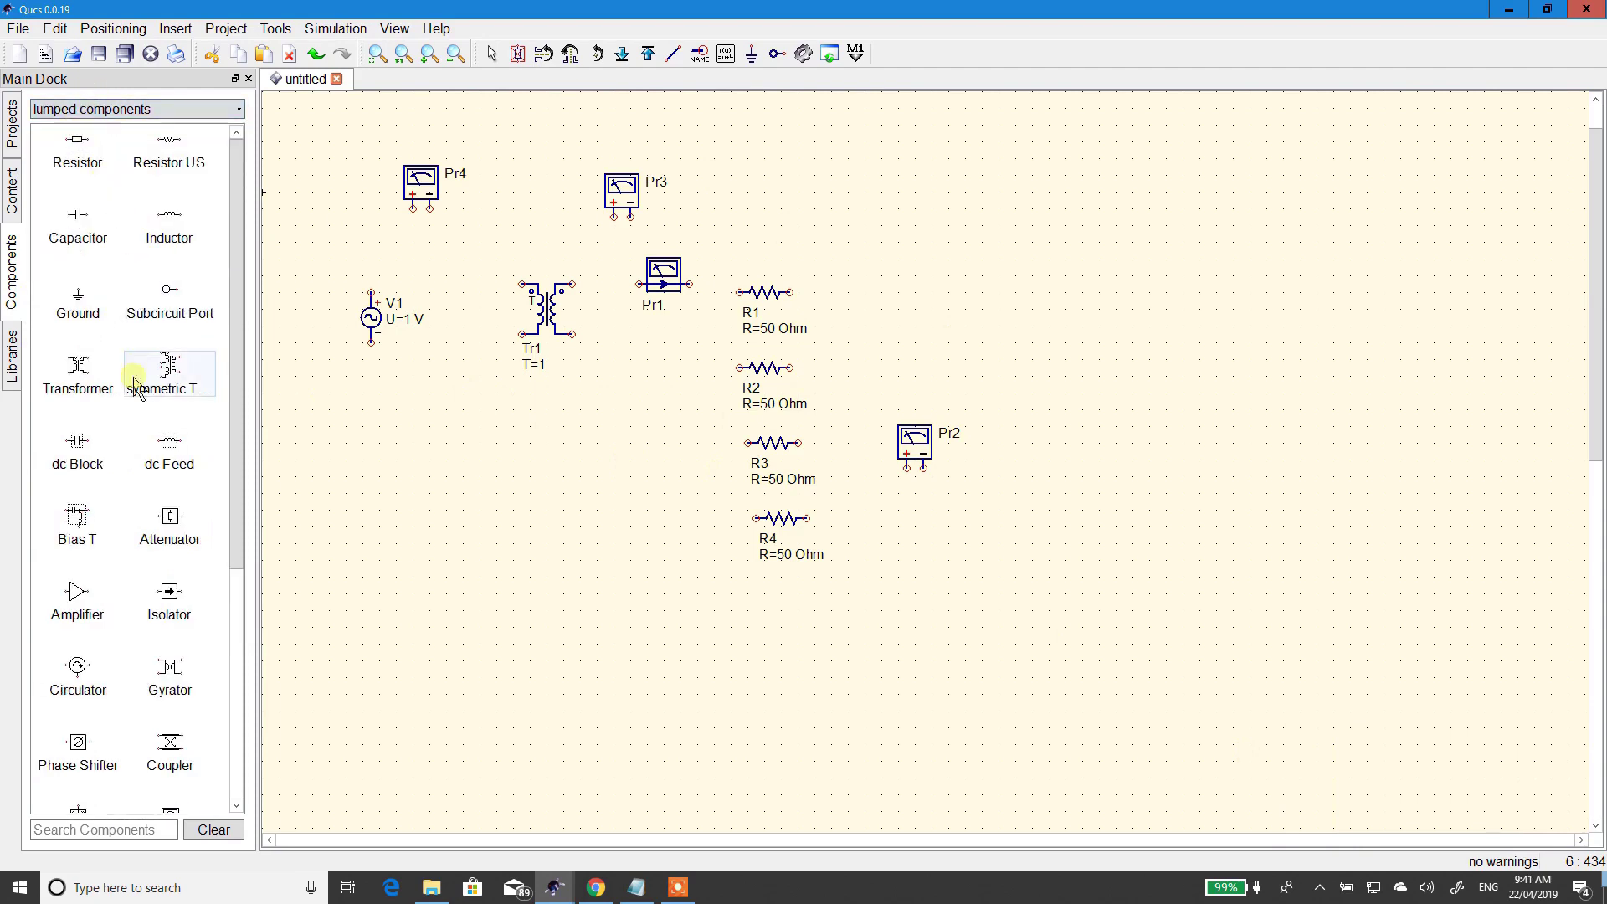
pyautogui.scroll(-5, 118, 438)
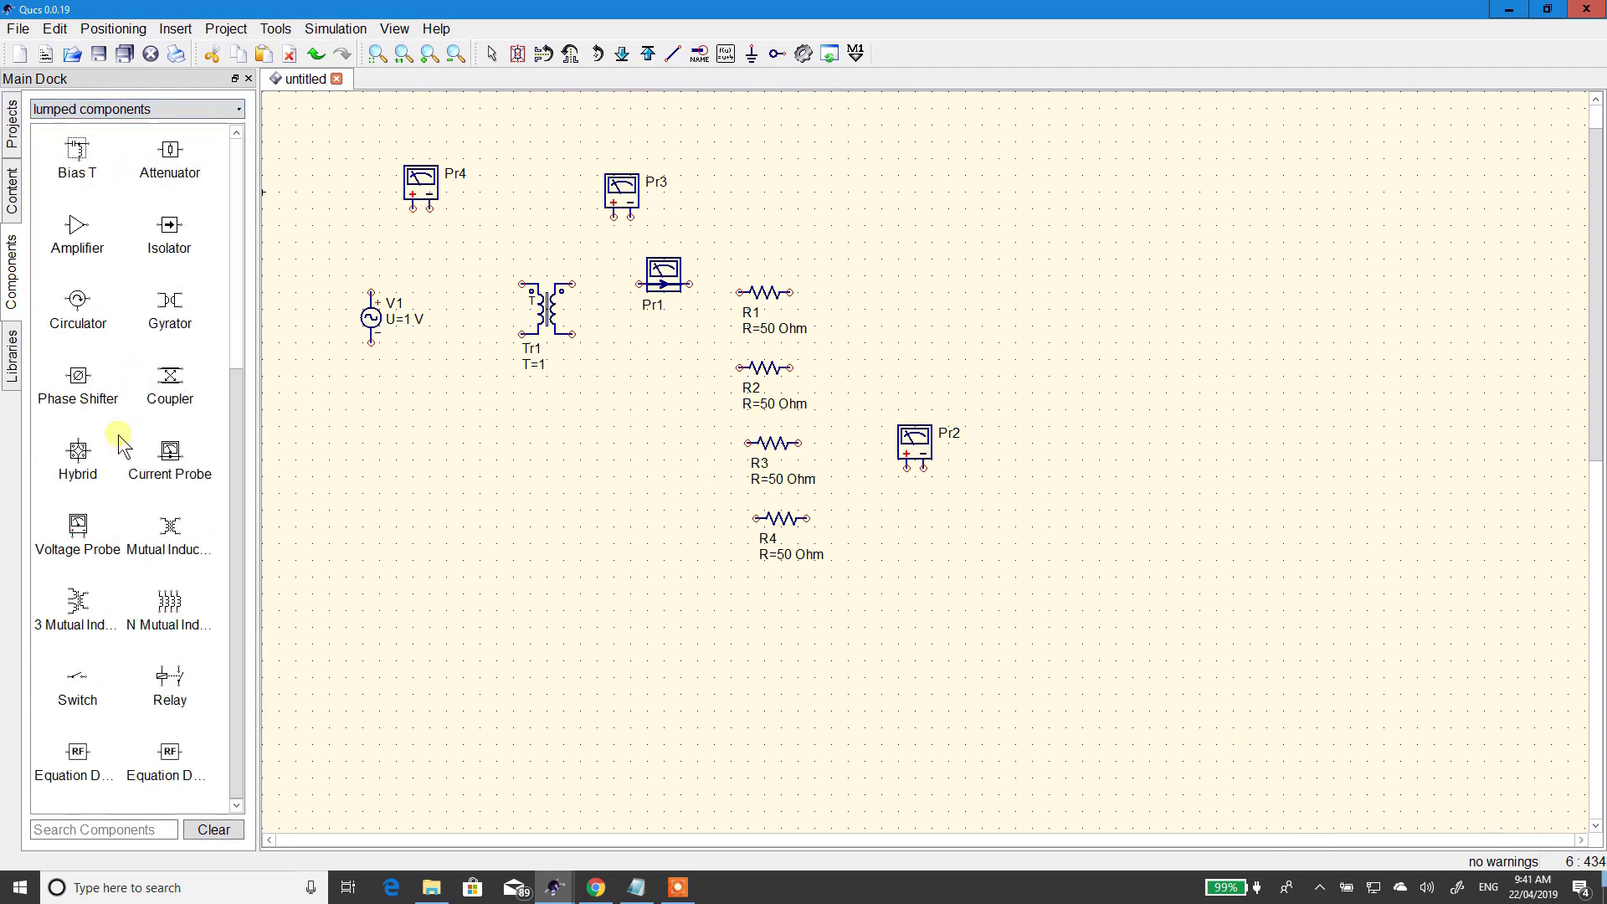
pyautogui.scroll(5, 118, 438)
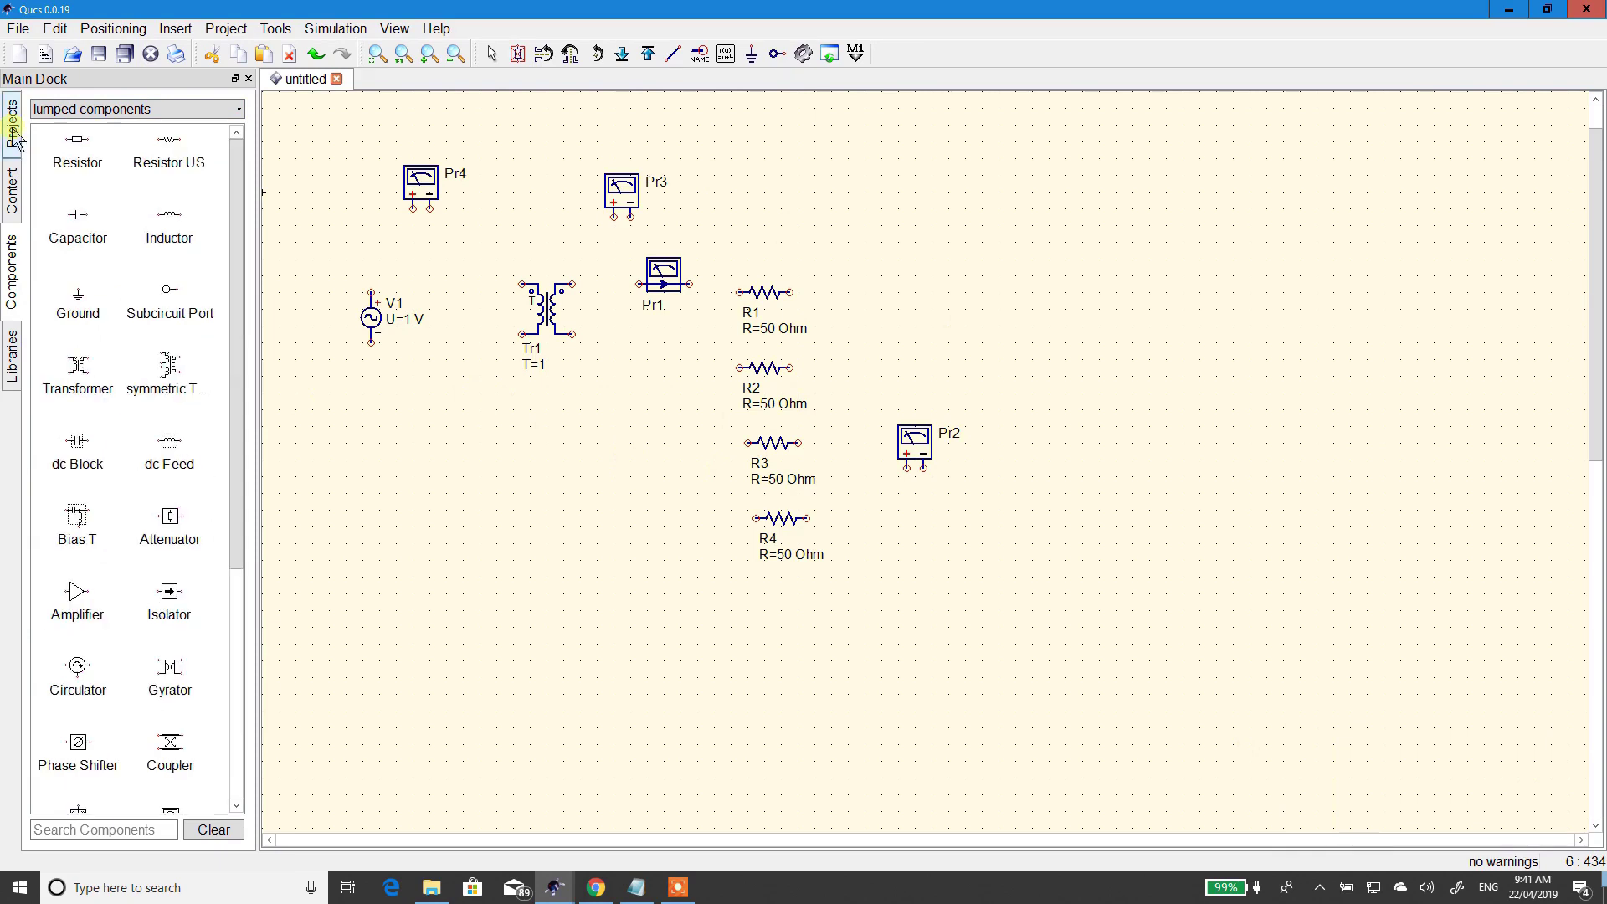
pyautogui.click(41, 110)
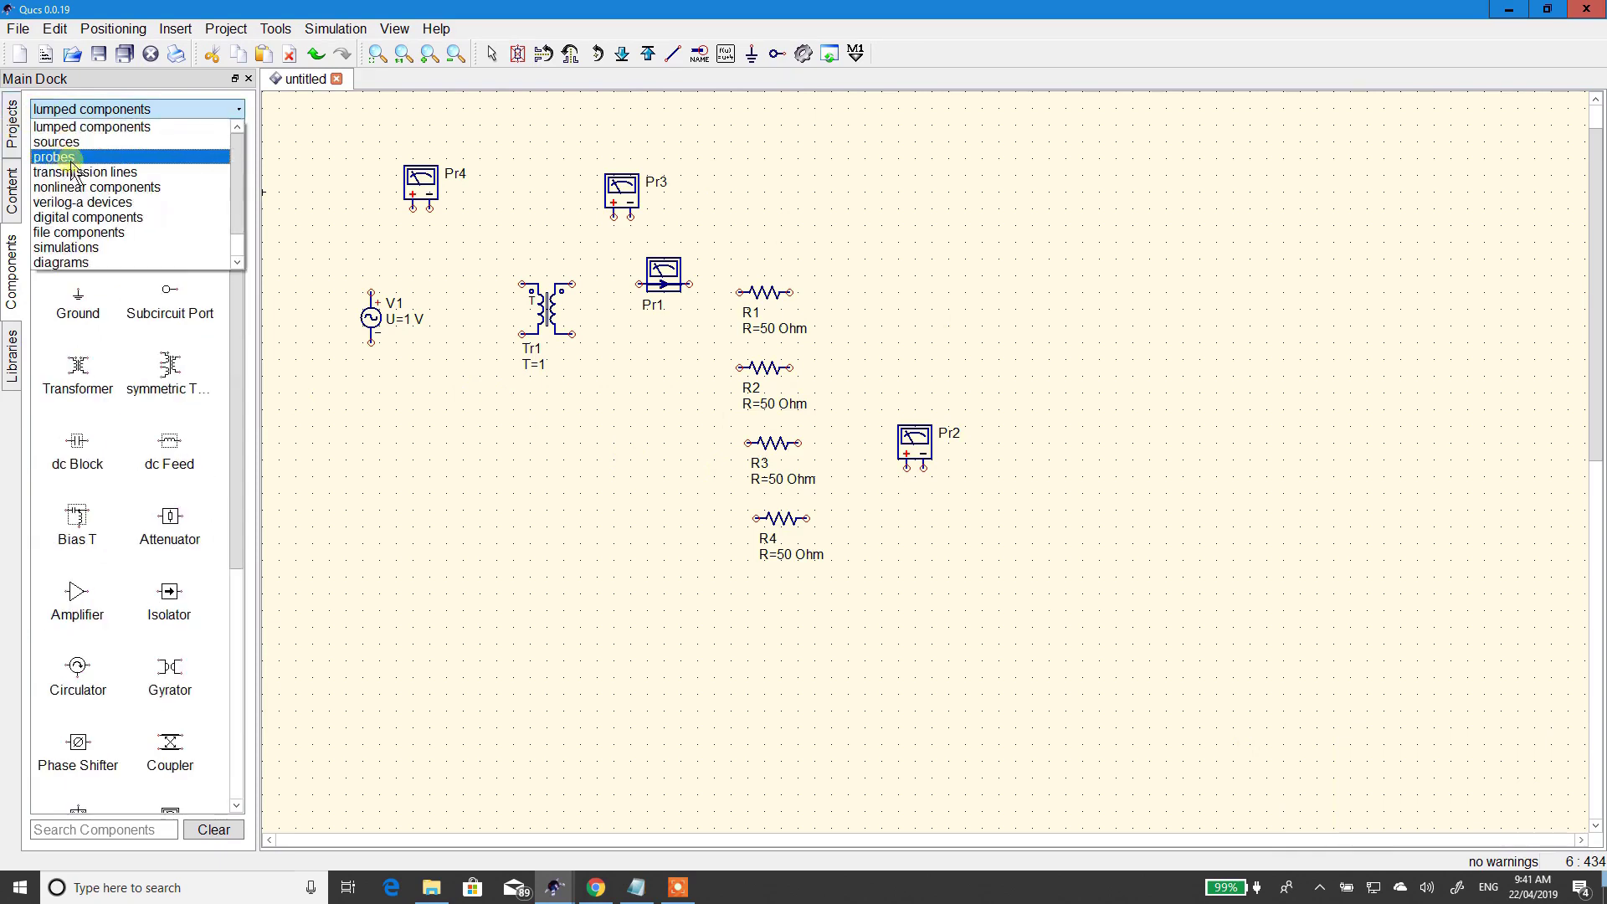
pyautogui.click(72, 126)
pyautogui.moveTo(78, 298); pyautogui.dragTo(368, 434)
pyautogui.click(474, 405)
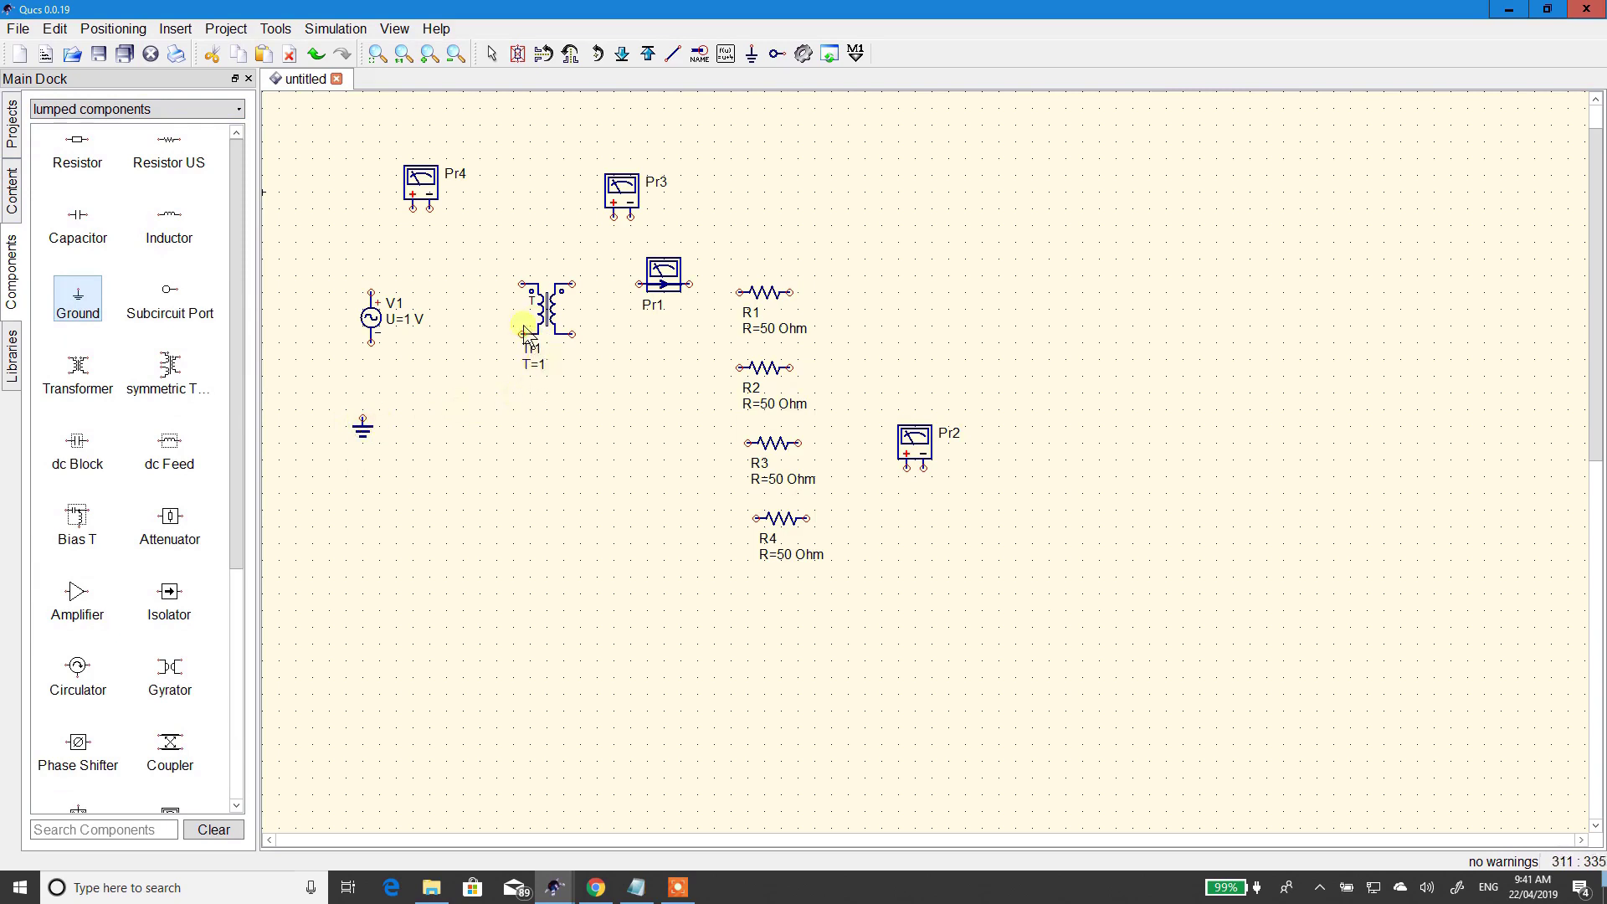
# - Wire V1's top and bottom terminals to the transformer's two primary pins
pyautogui.click(673, 53)
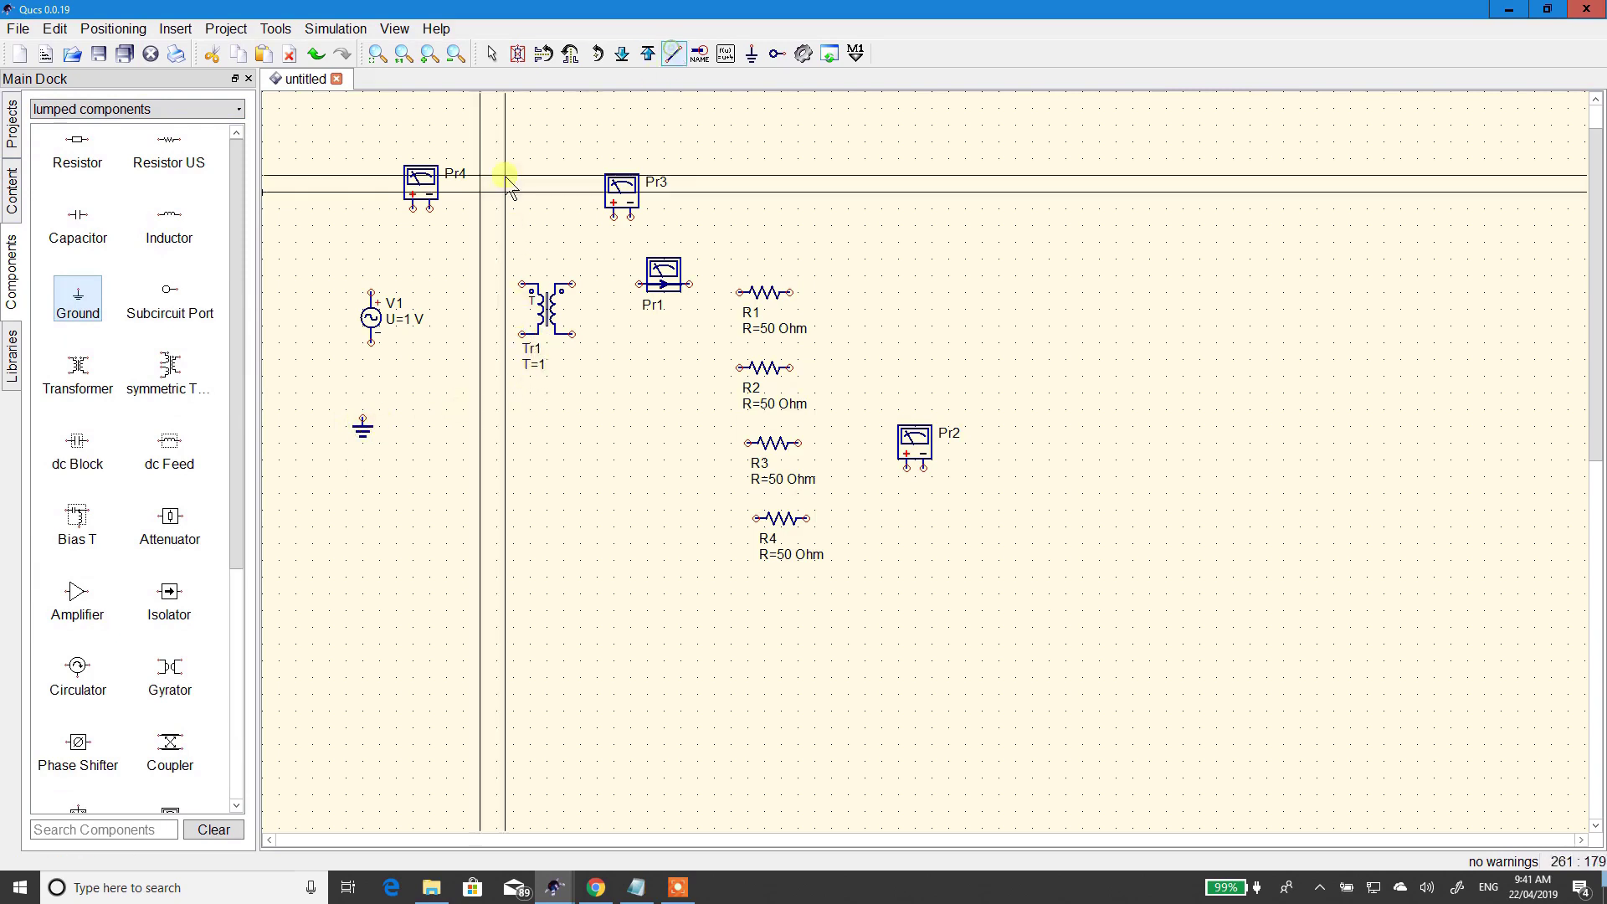
pyautogui.click(371, 294)
pyautogui.click(371, 242)
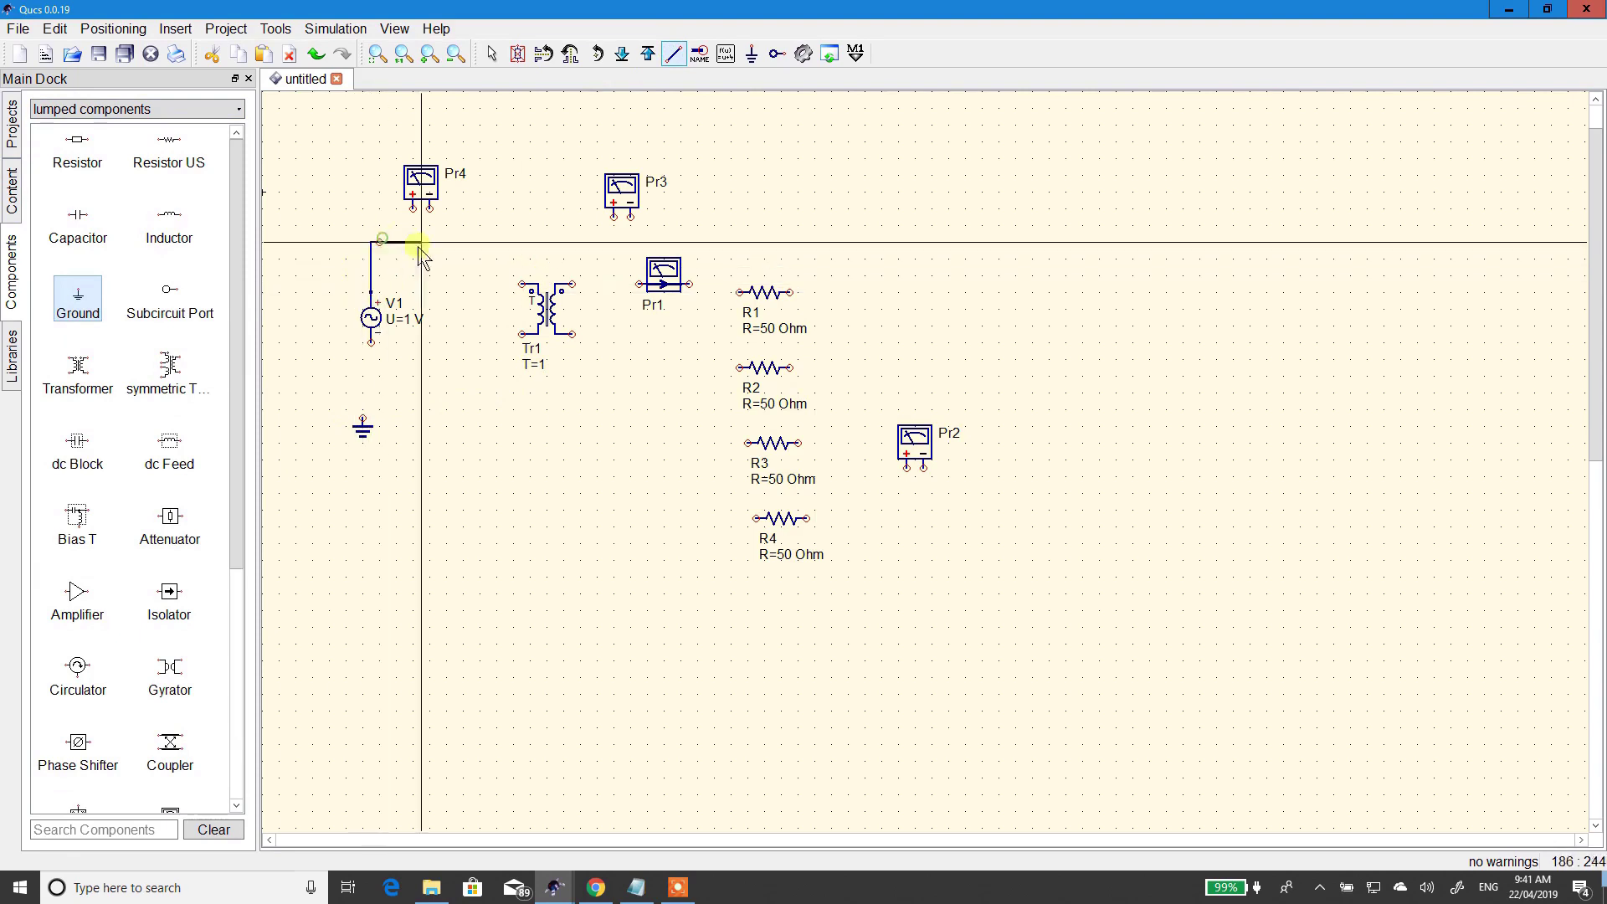
pyautogui.click(520, 235)
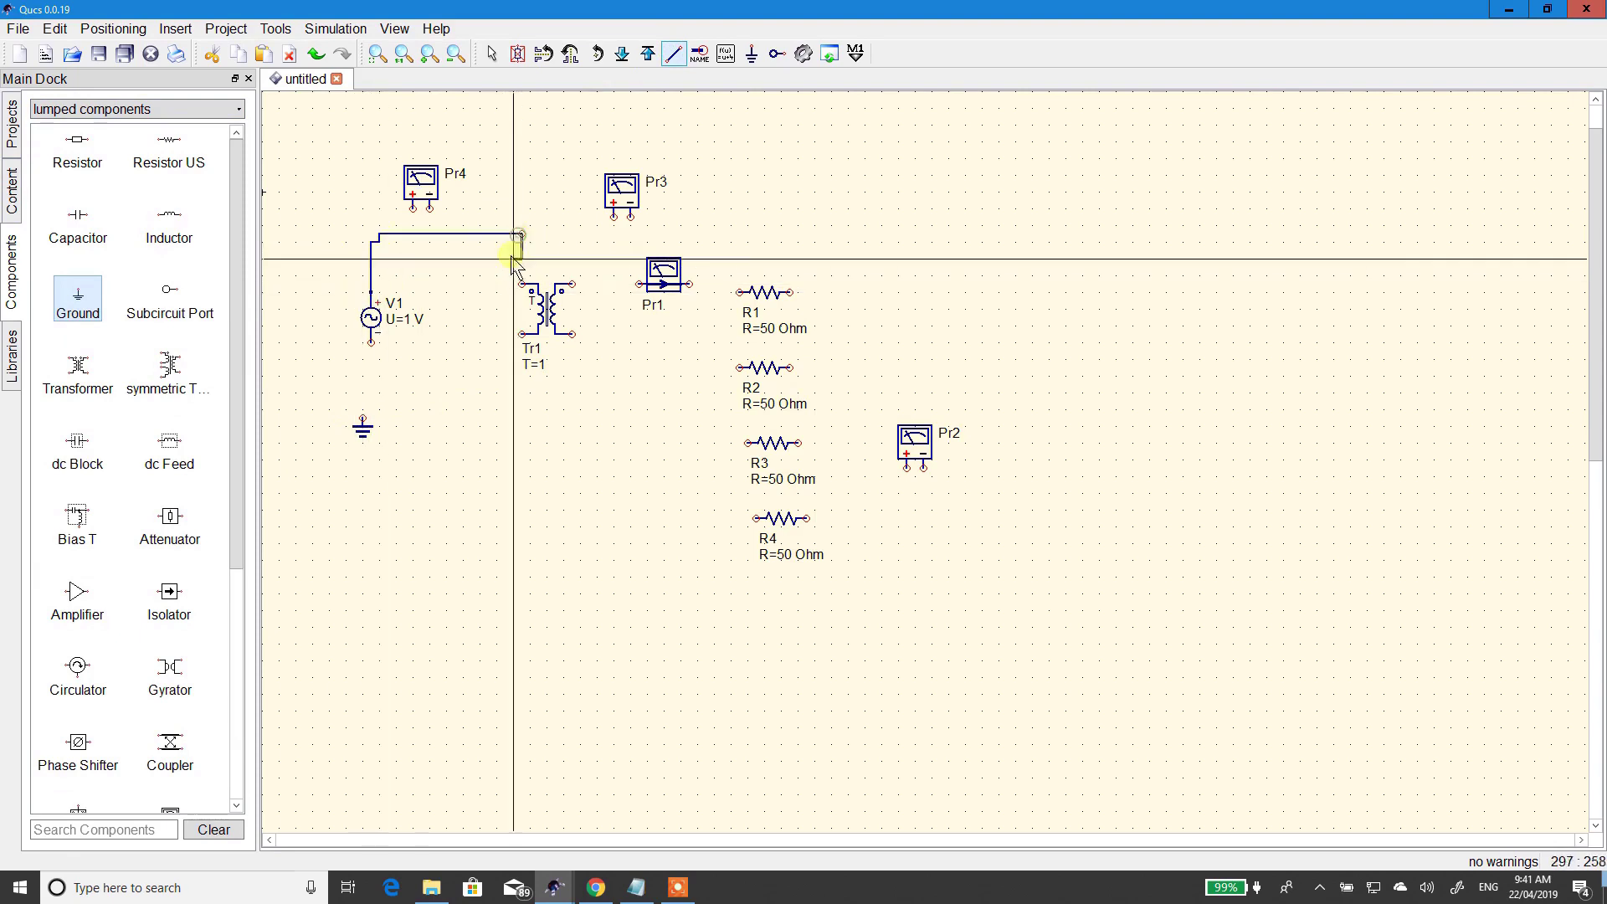
pyautogui.click(521, 286)
pyautogui.click(521, 334)
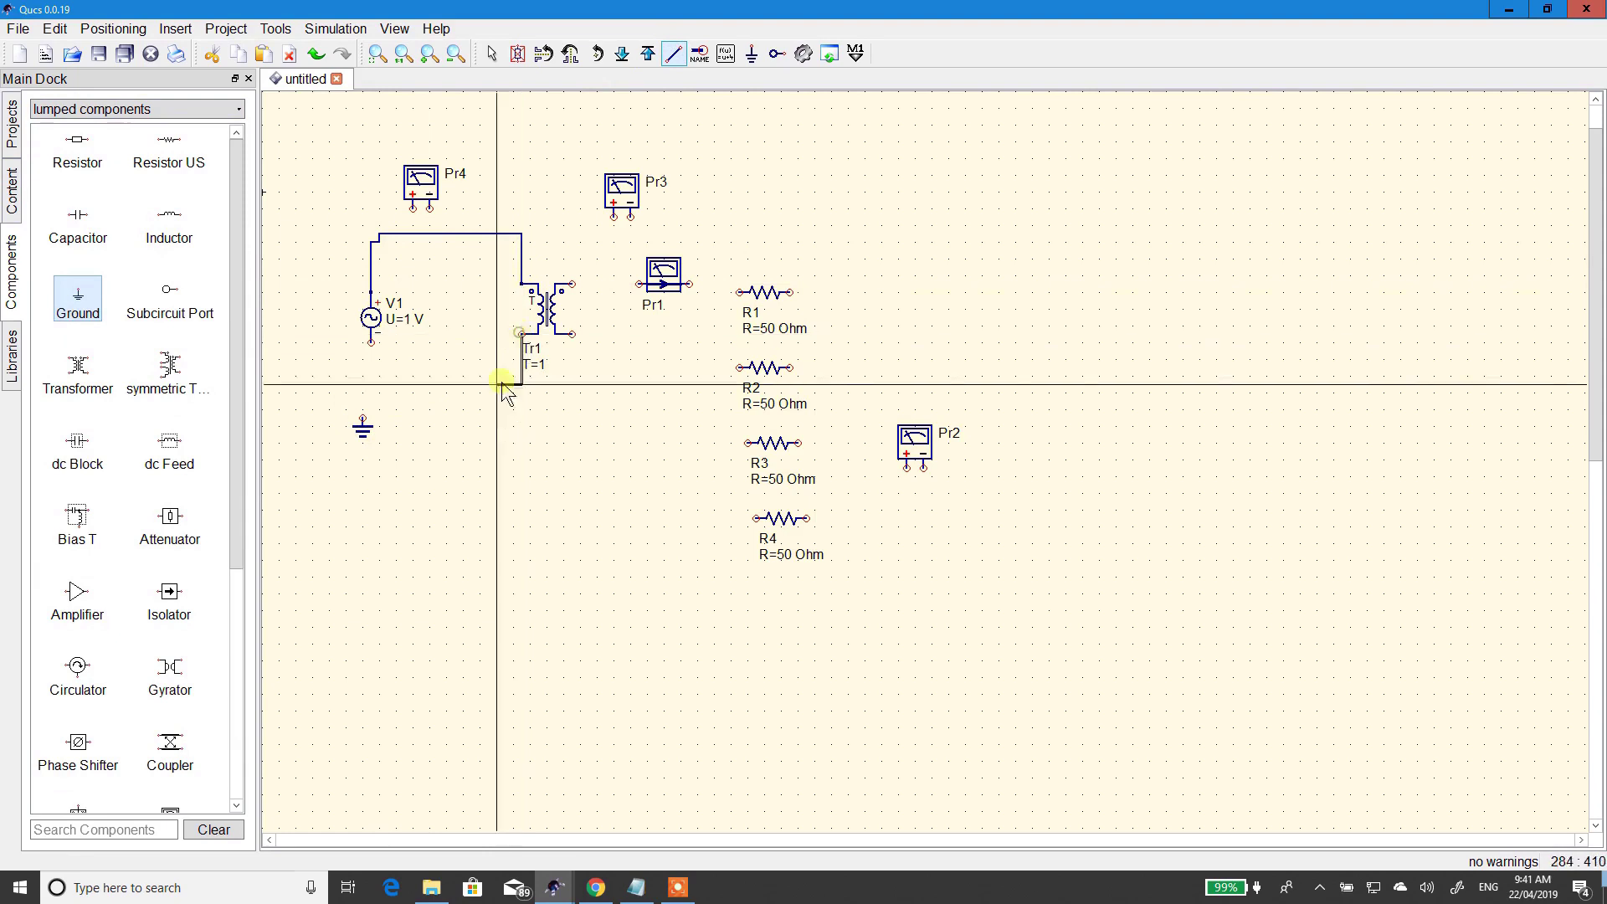
pyautogui.click(371, 401)
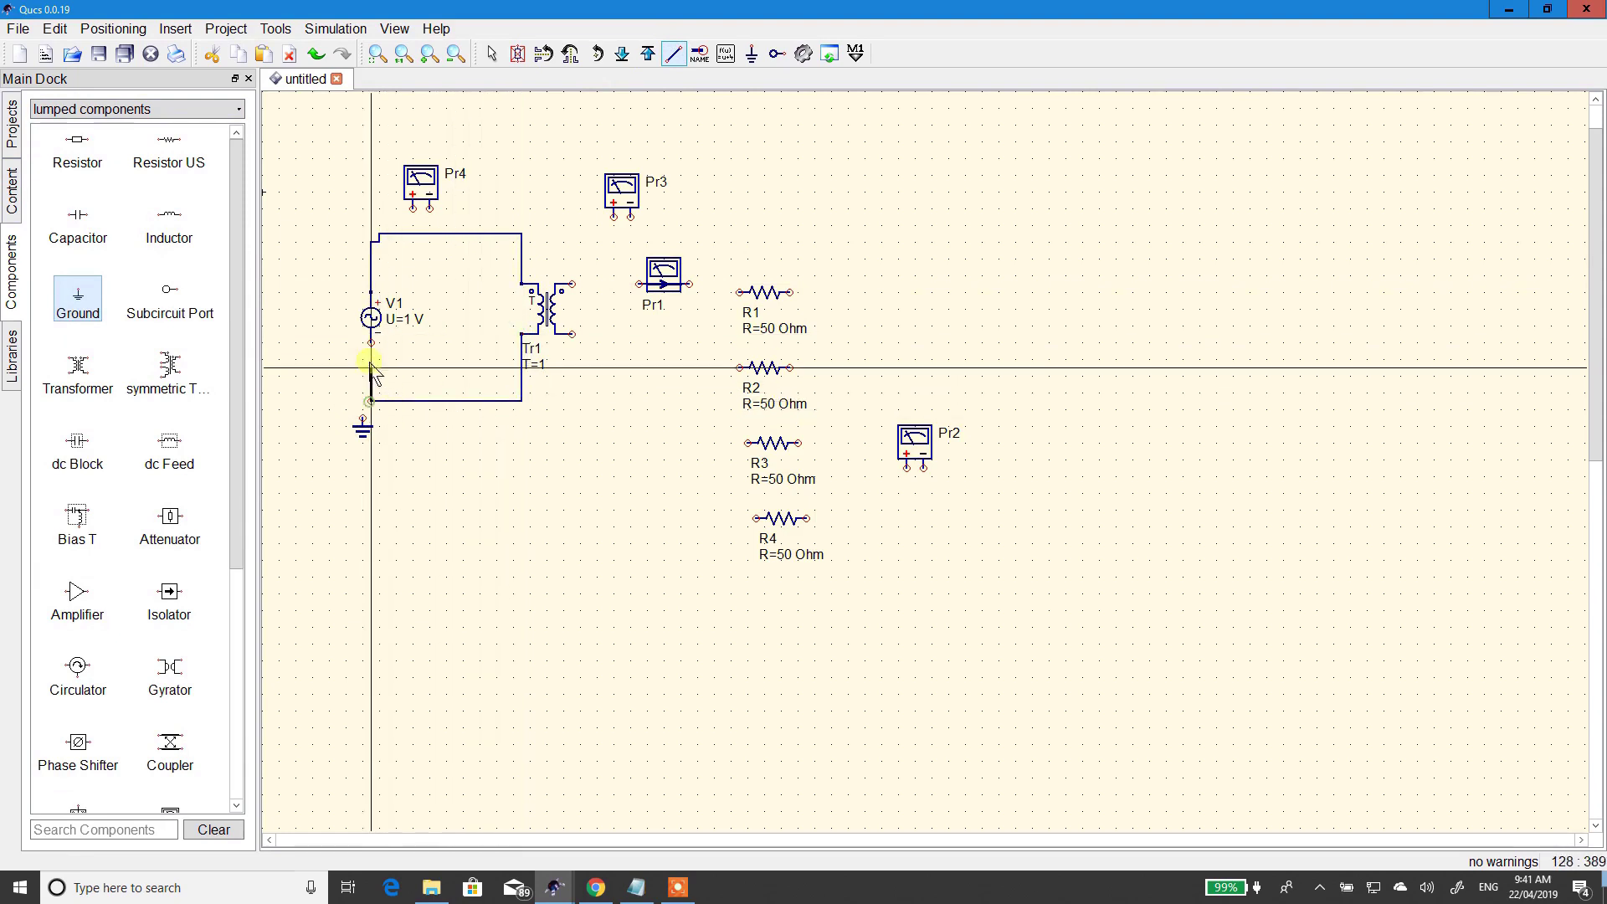
pyautogui.click(370, 341)
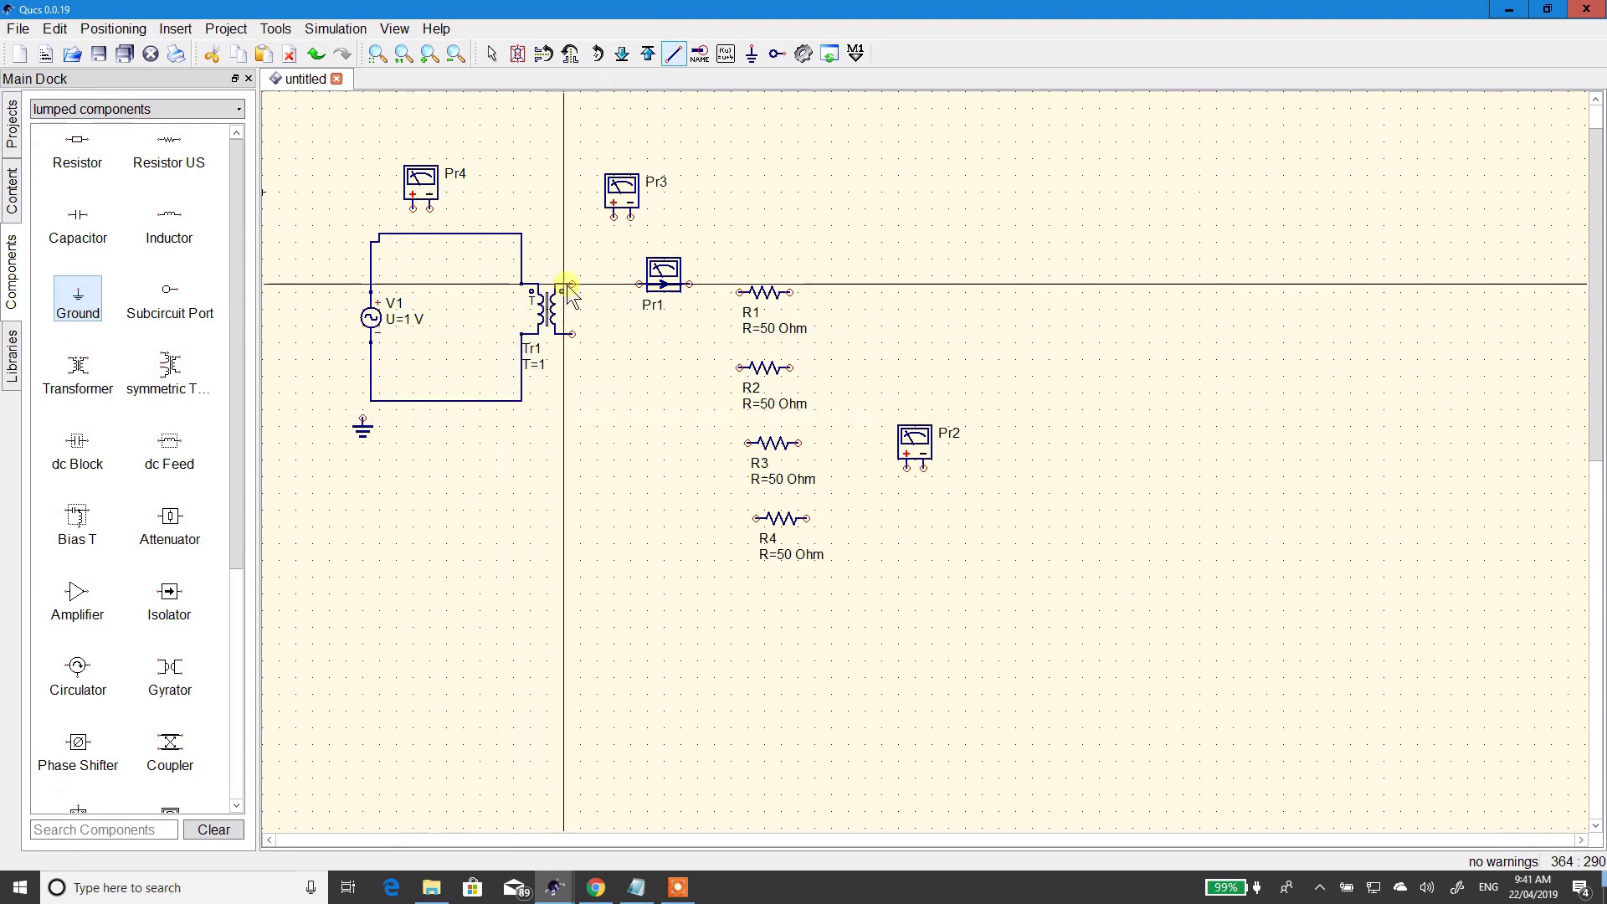
# - Wire Tr1's secondary through Pr1 and series resistors R1, R2, R3, R4 back to Tr1
pyautogui.click(640, 284)
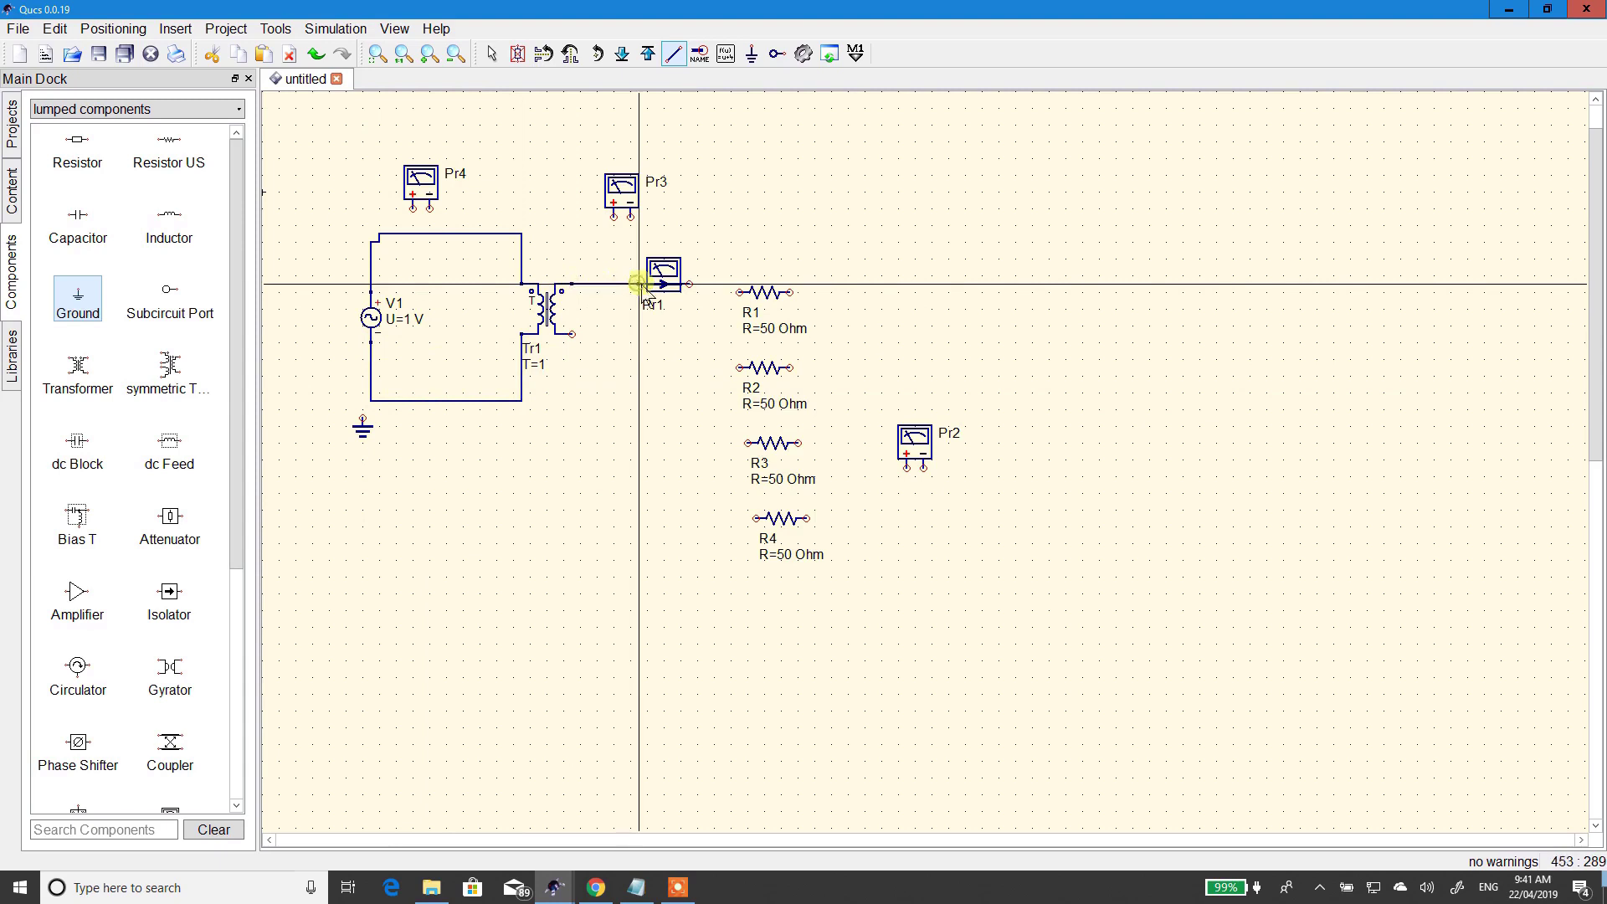
pyautogui.click(689, 284)
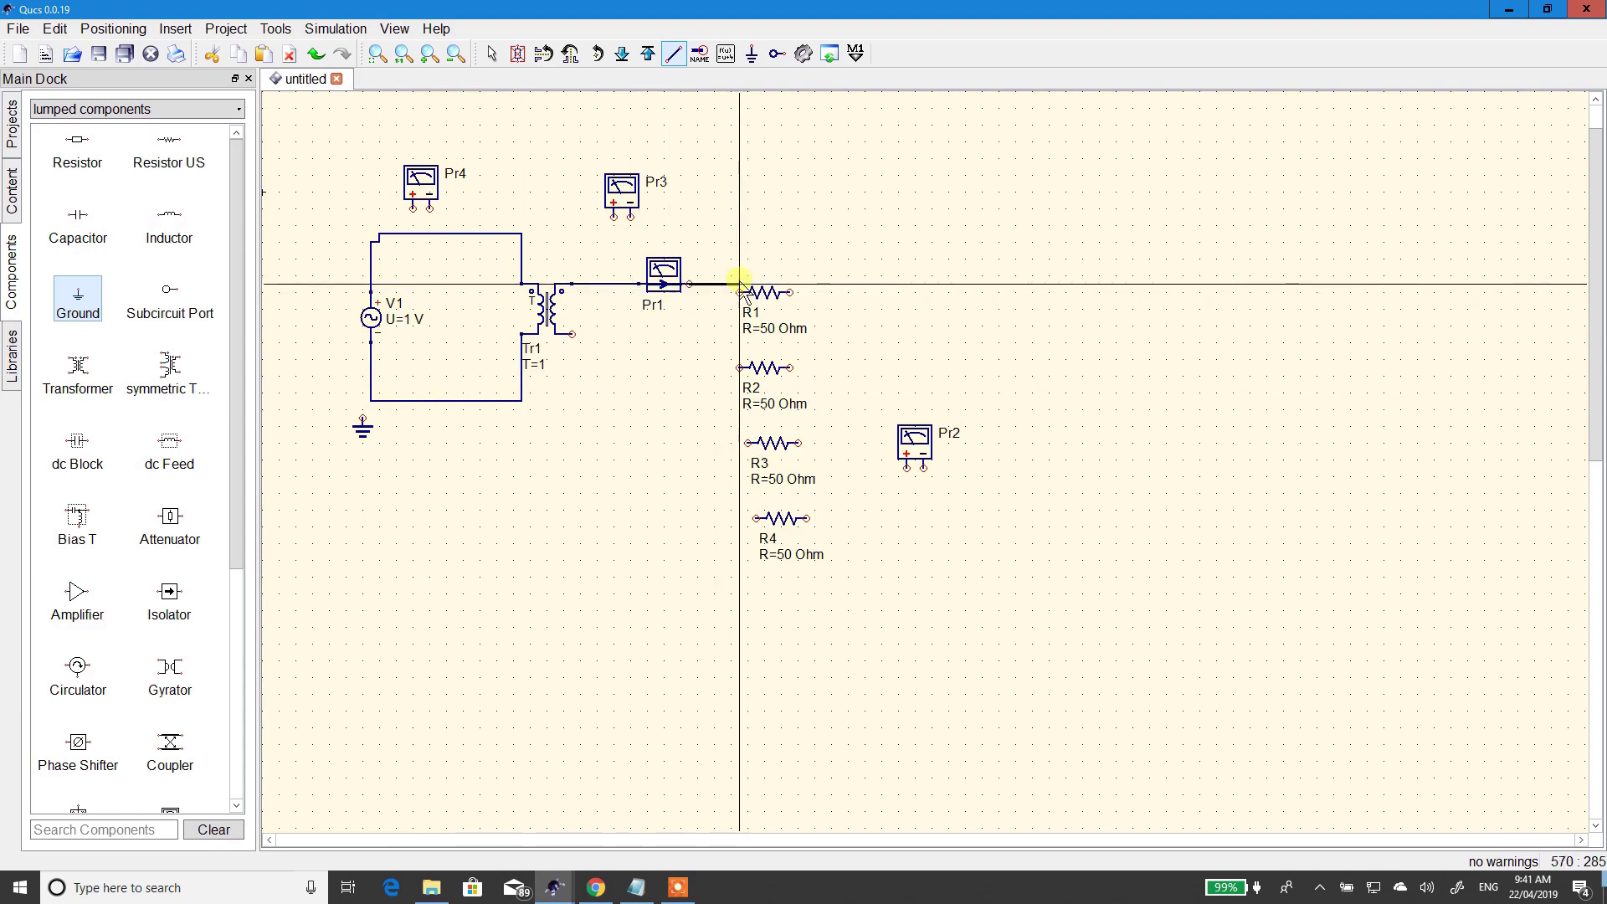
pyautogui.click(738, 292)
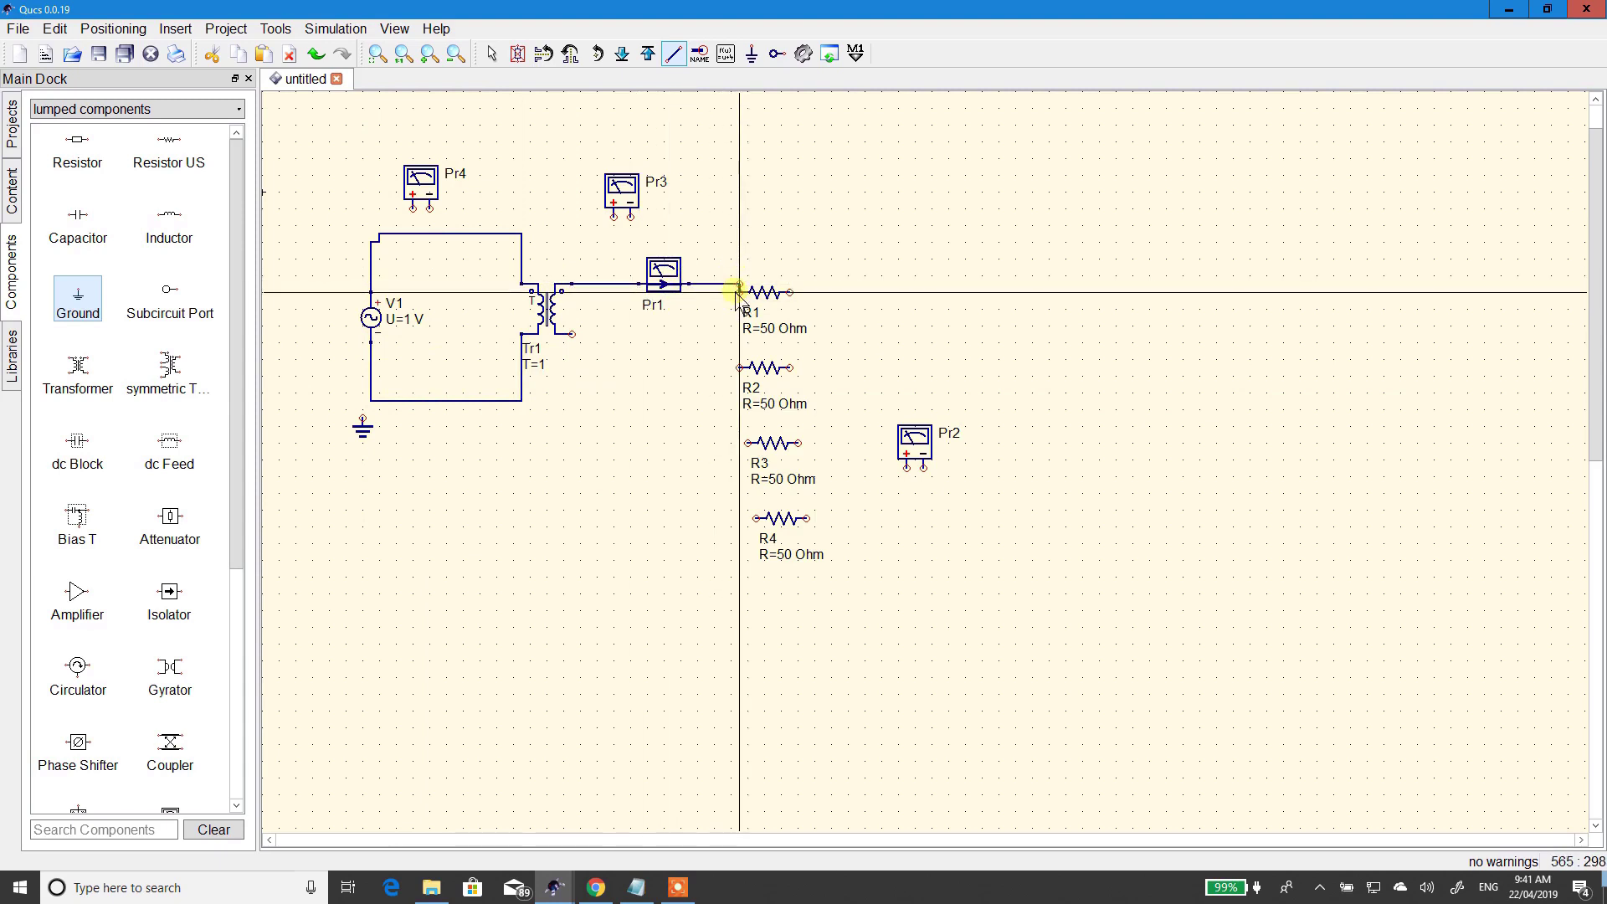
pyautogui.click(789, 292)
pyautogui.click(789, 367)
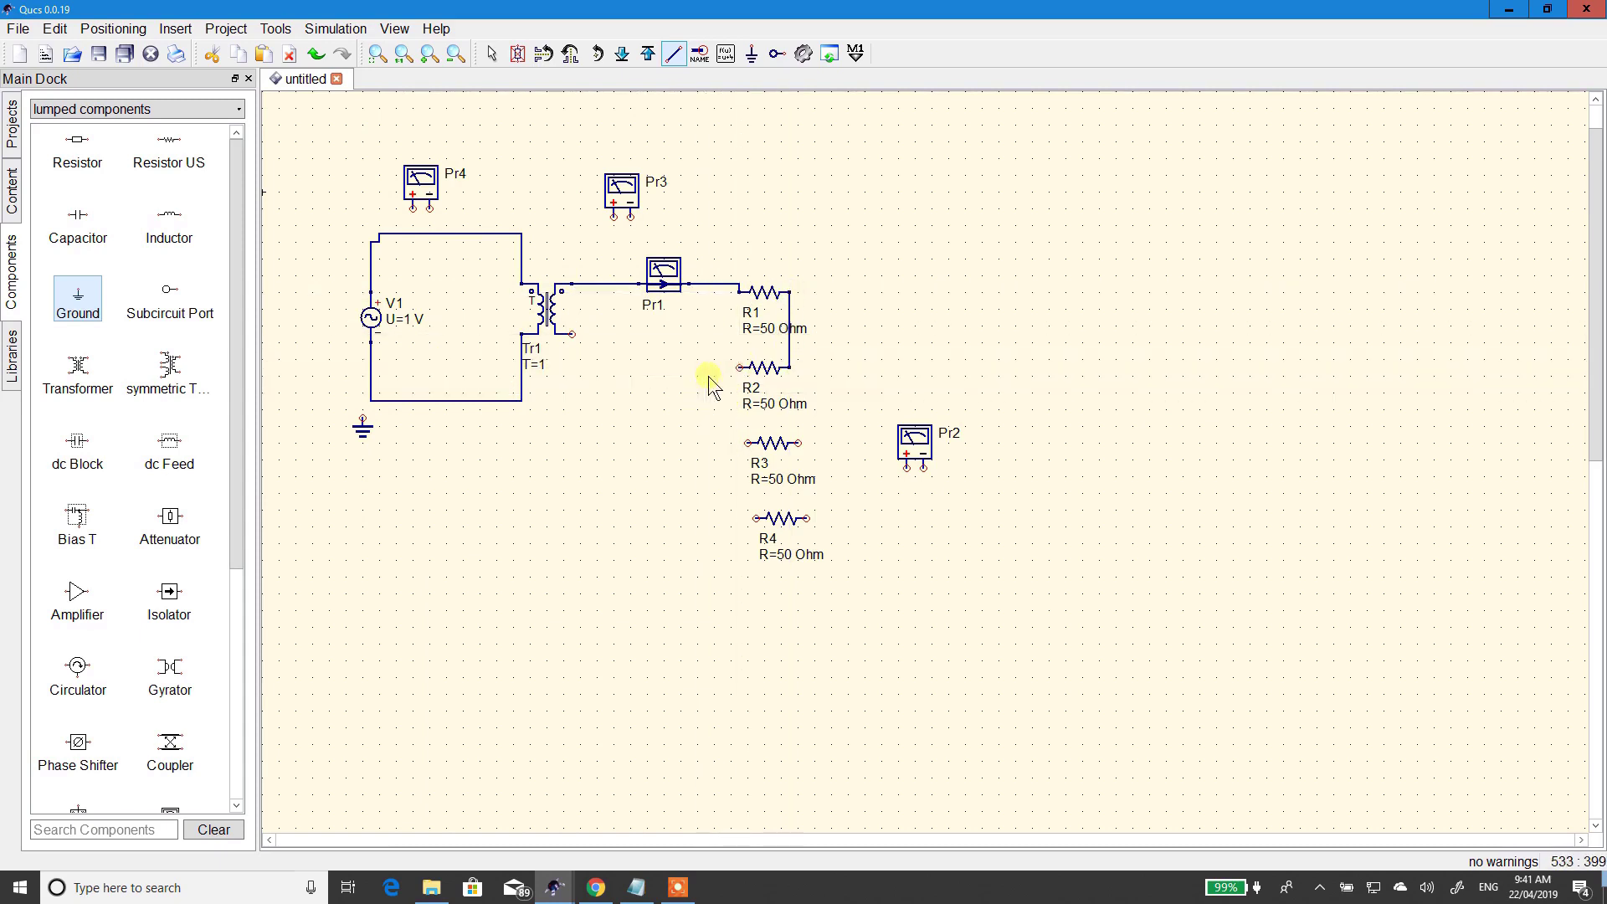
pyautogui.click(738, 368)
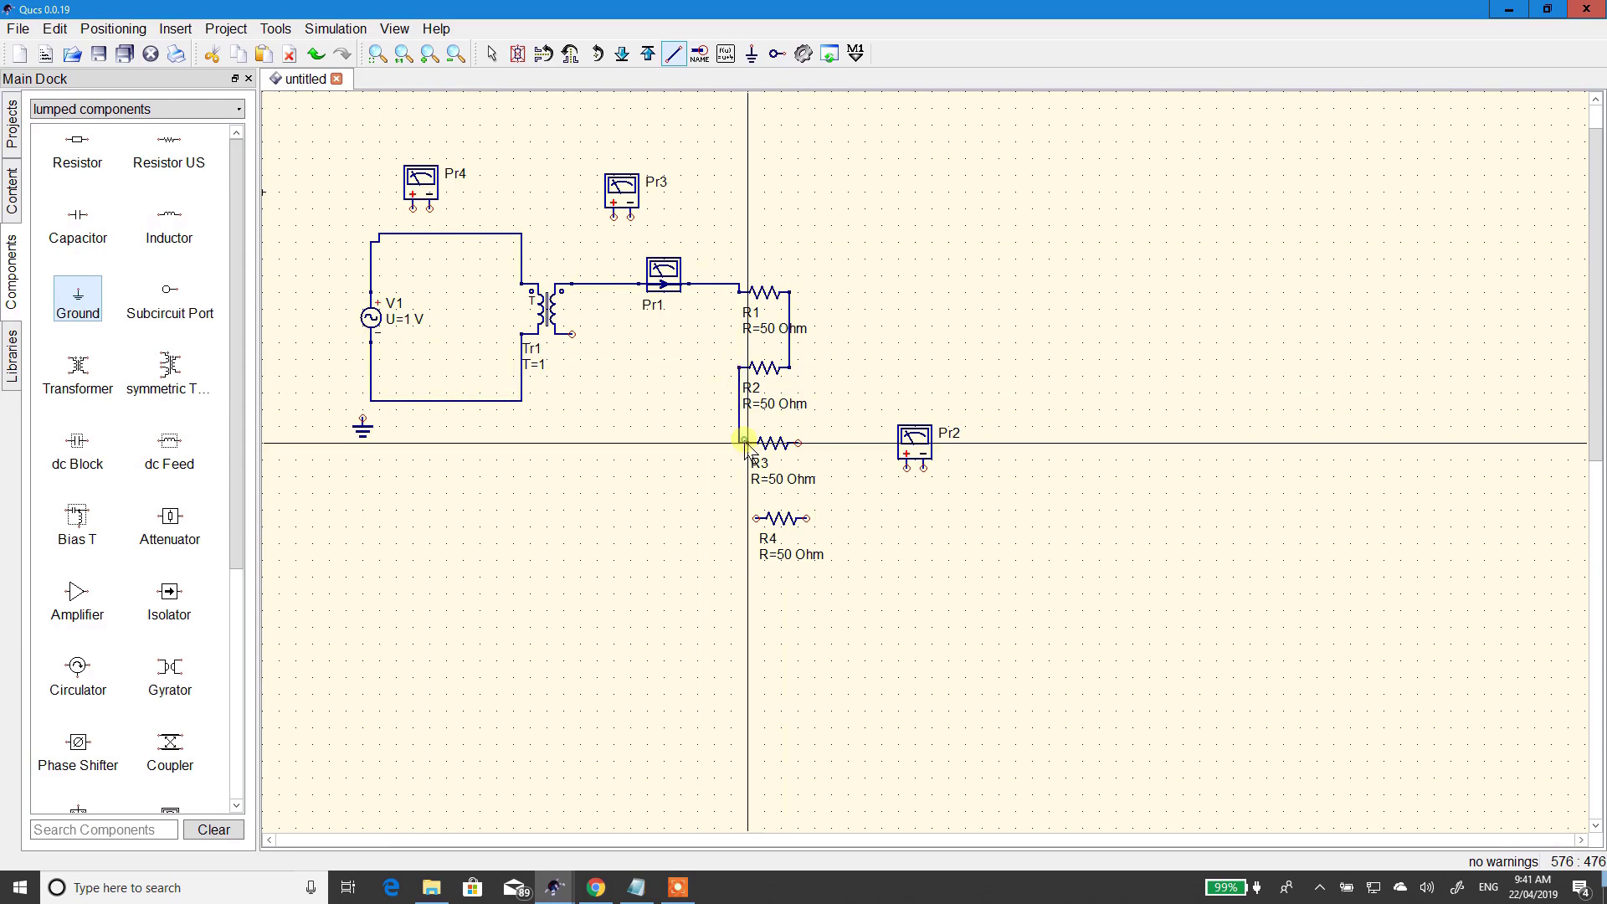
pyautogui.click(741, 442)
pyautogui.click(798, 443)
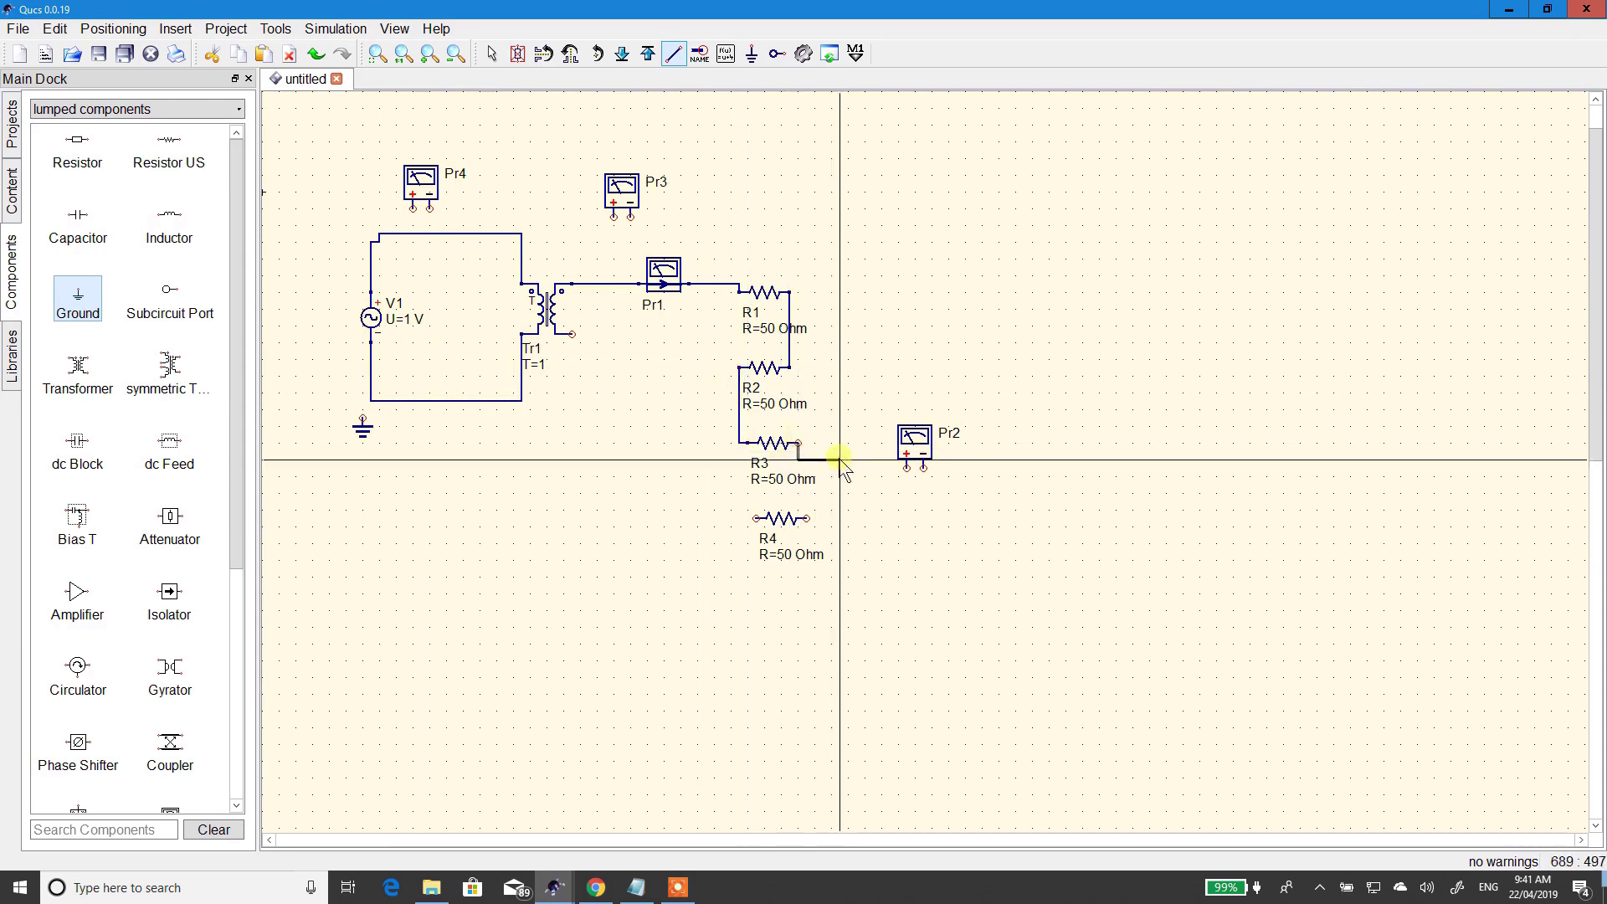
pyautogui.click(831, 443)
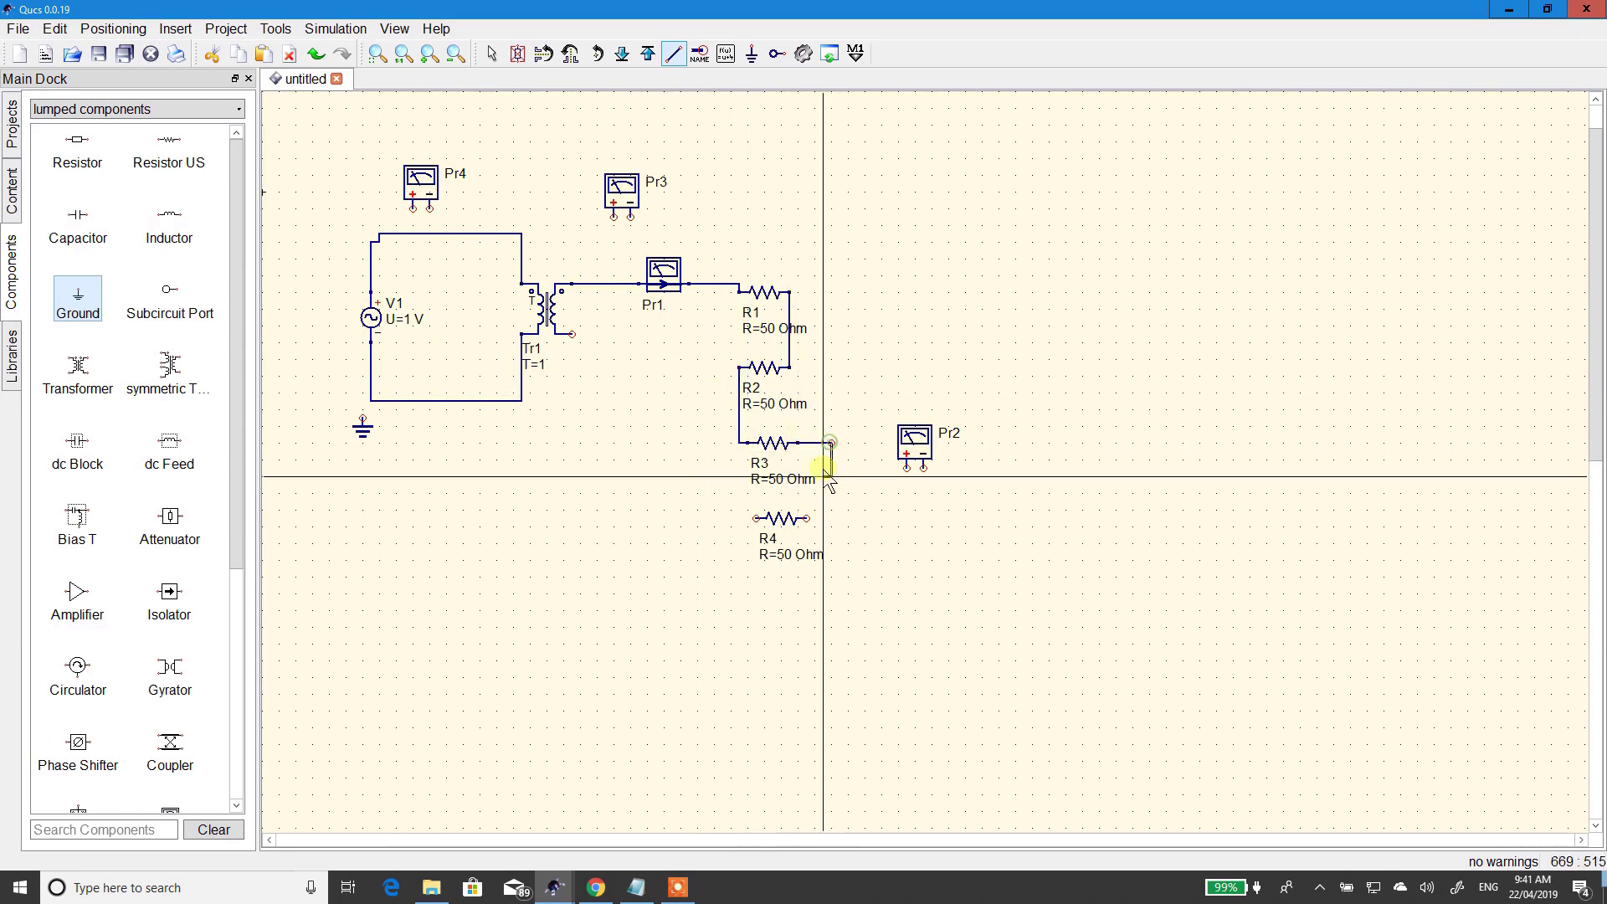
pyautogui.click(809, 519)
pyautogui.click(756, 519)
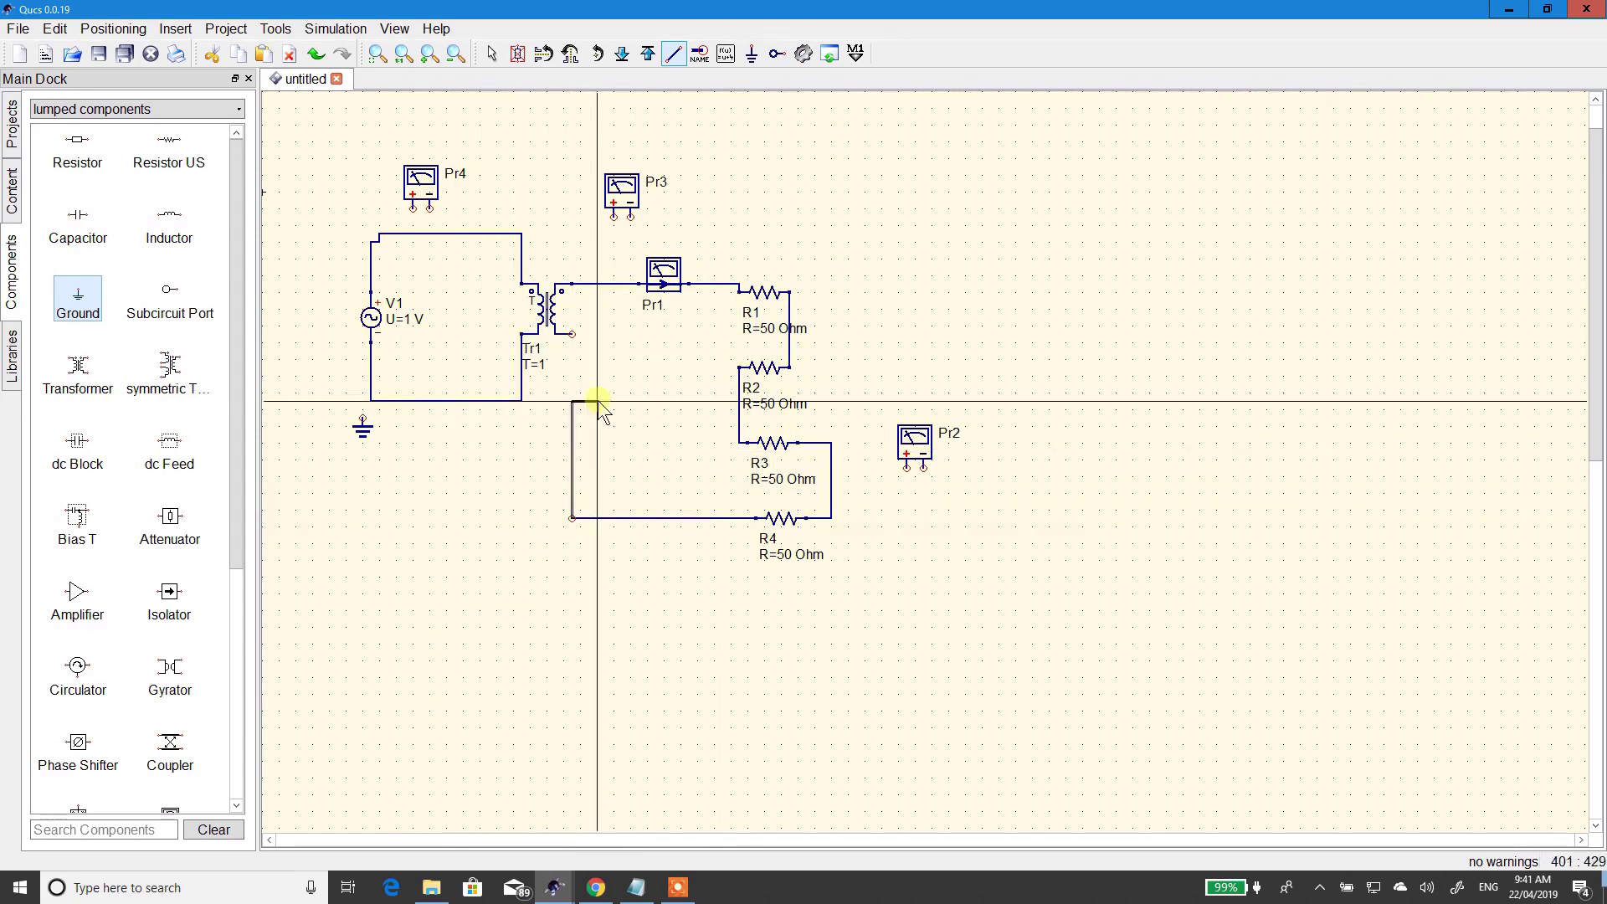
pyautogui.click(571, 334)
# - Move voltage probe Pr2 up beside resistor R3, keeping the R1–R2 wire intact
pyautogui.press('Escape')
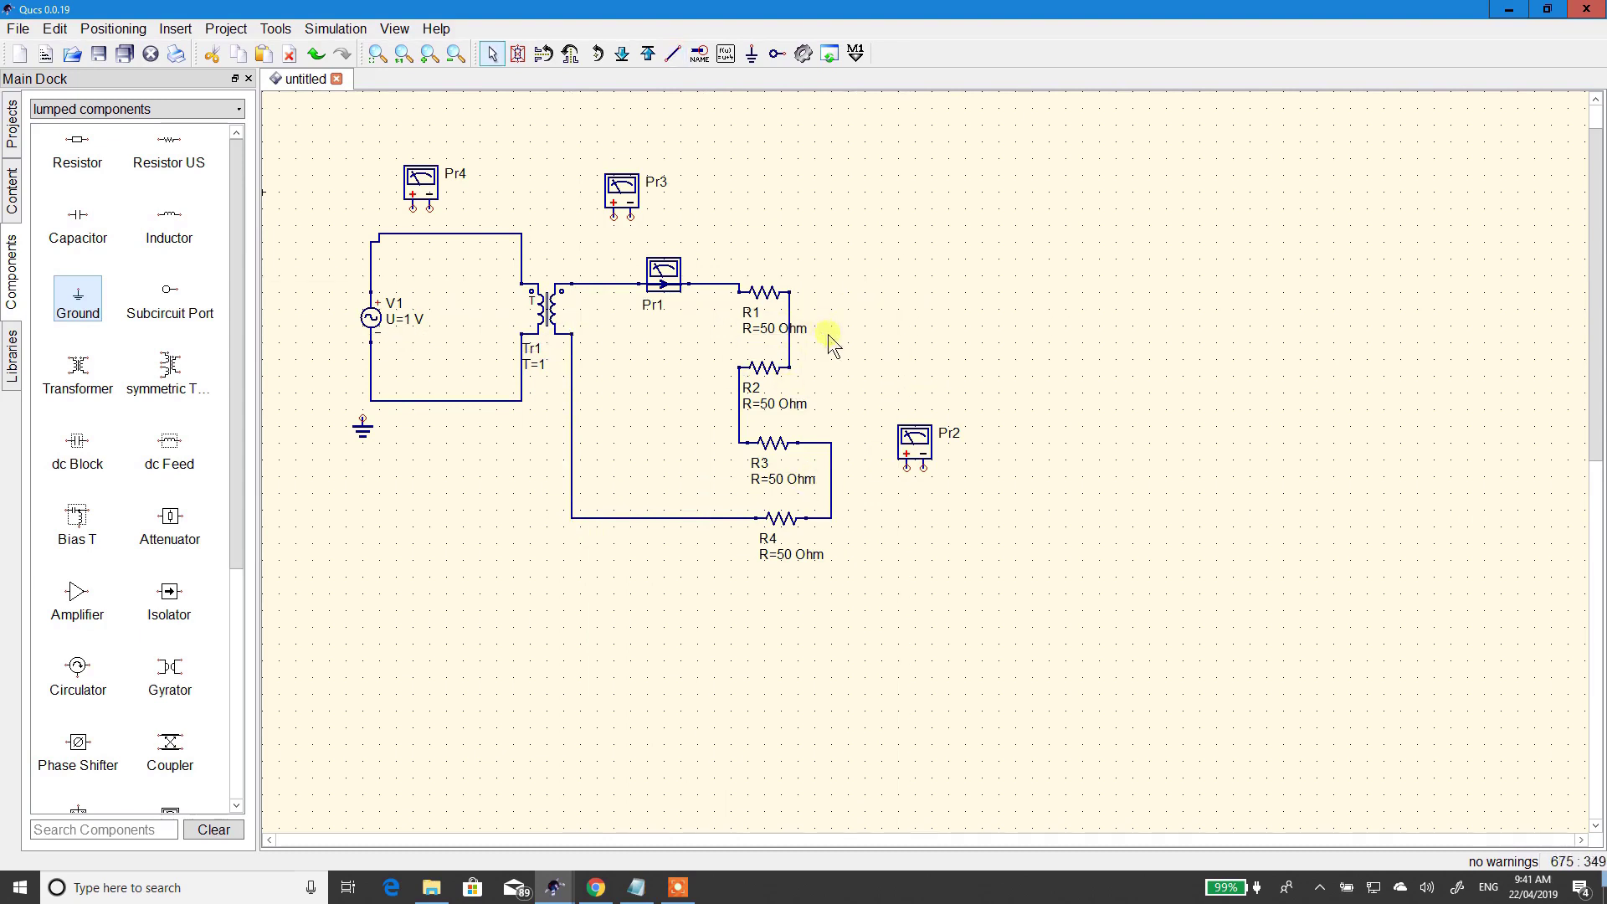
pyautogui.click(790, 346)
pyautogui.press('Delete')
pyautogui.hotkey('ctrl', 'z')
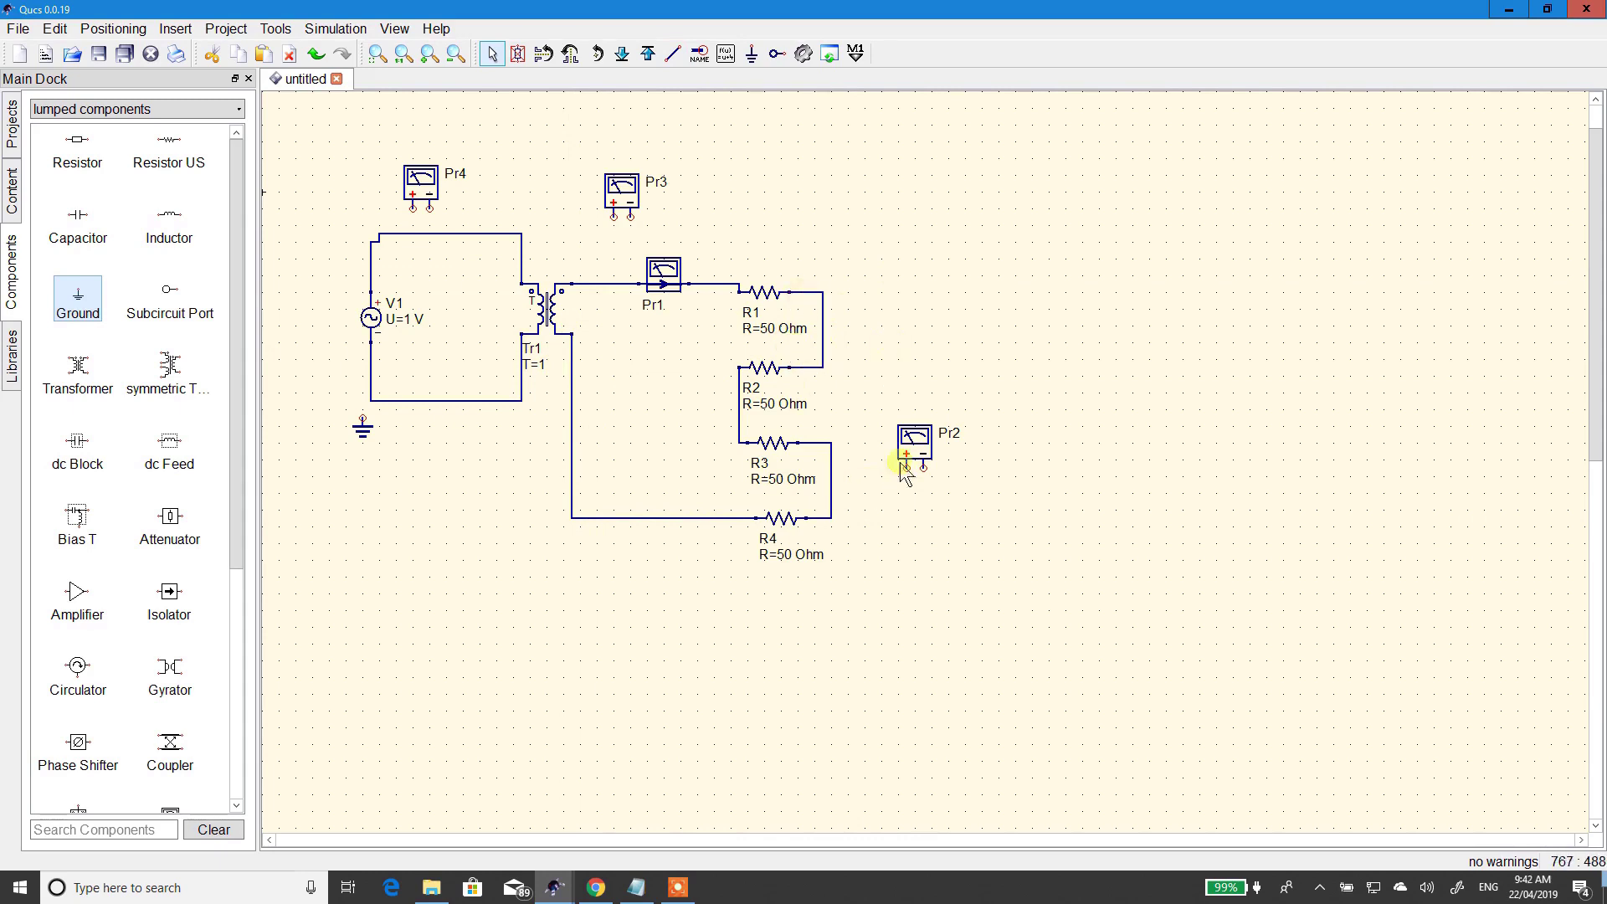
pyautogui.moveTo(903, 469); pyautogui.dragTo(895, 443)
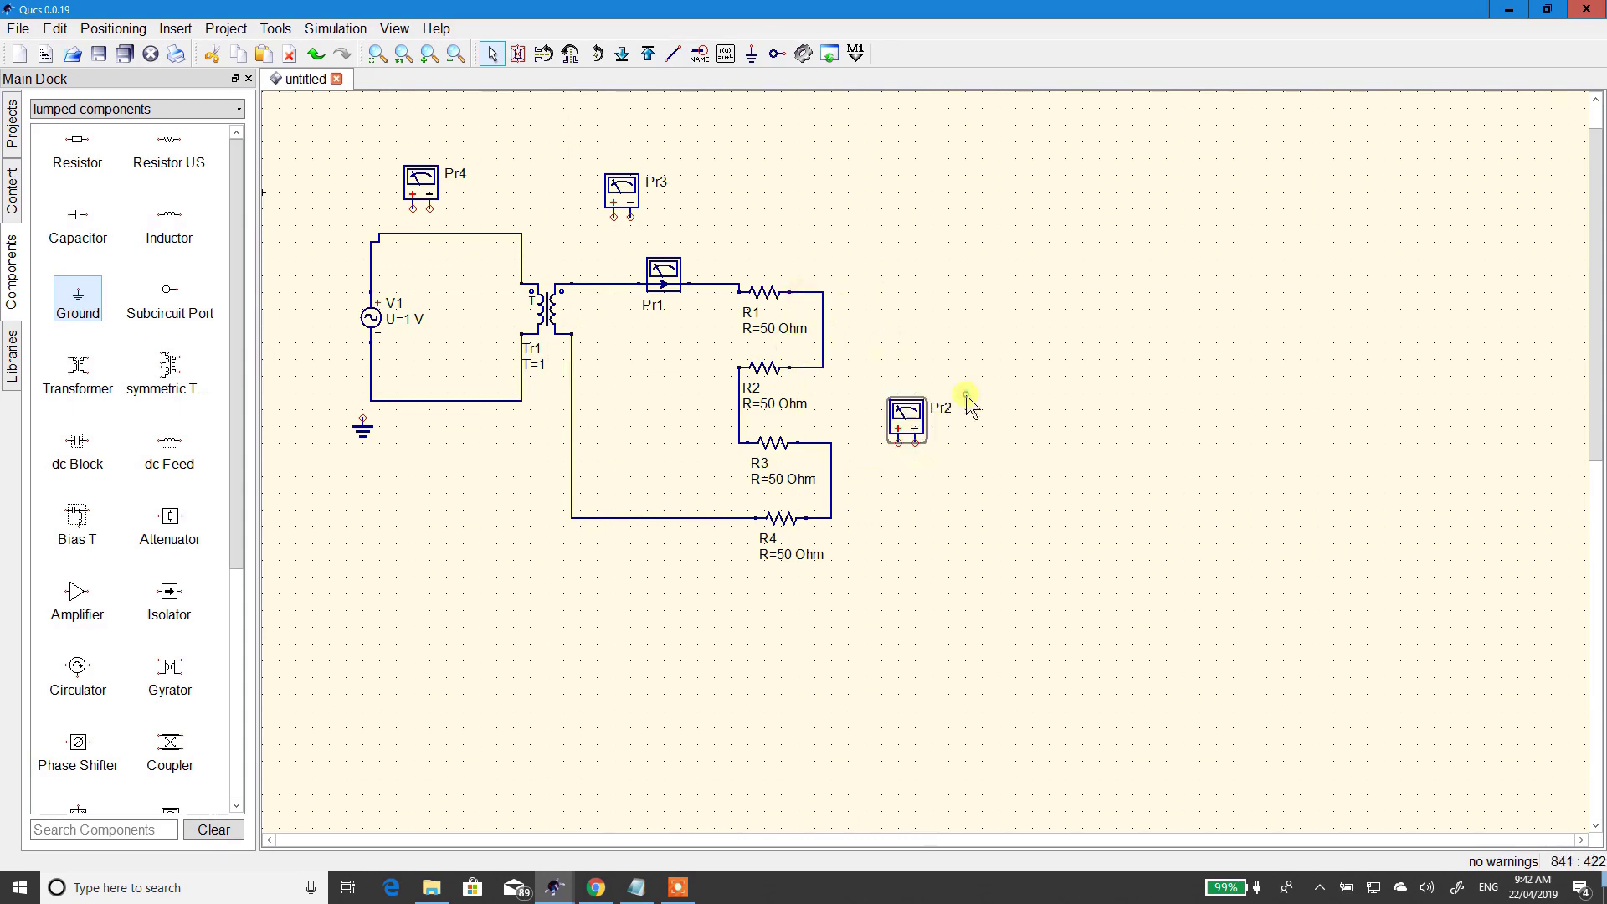
# - Wire Pr2's + pin to the R3/R4 node and its − pin to the R4 return wire
pyautogui.click(669, 60)
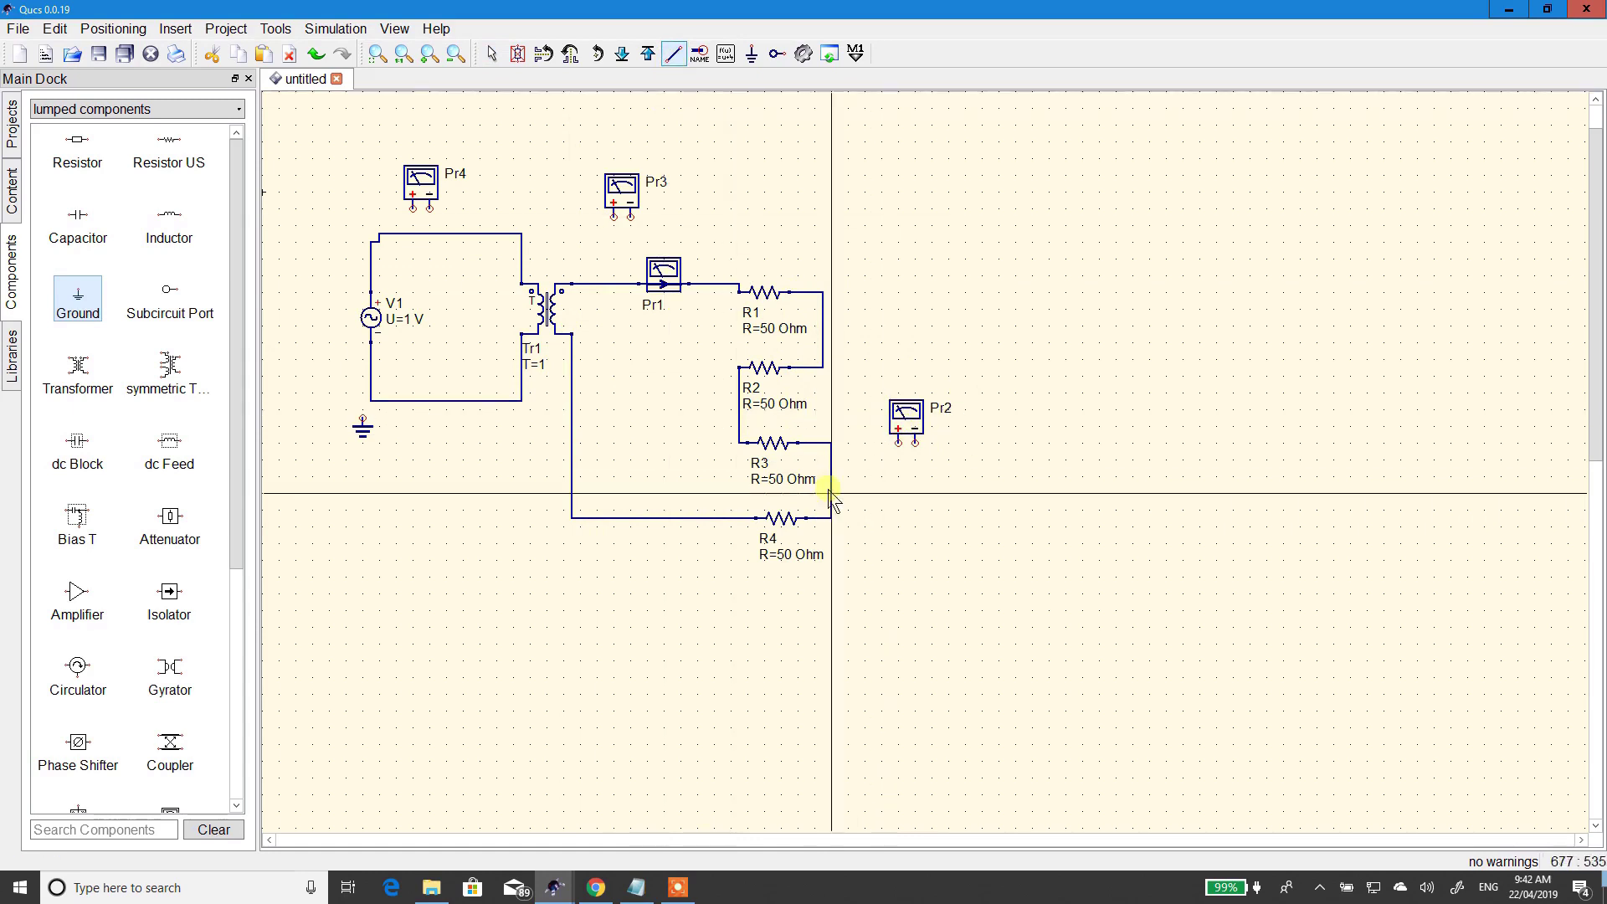
pyautogui.click(898, 443)
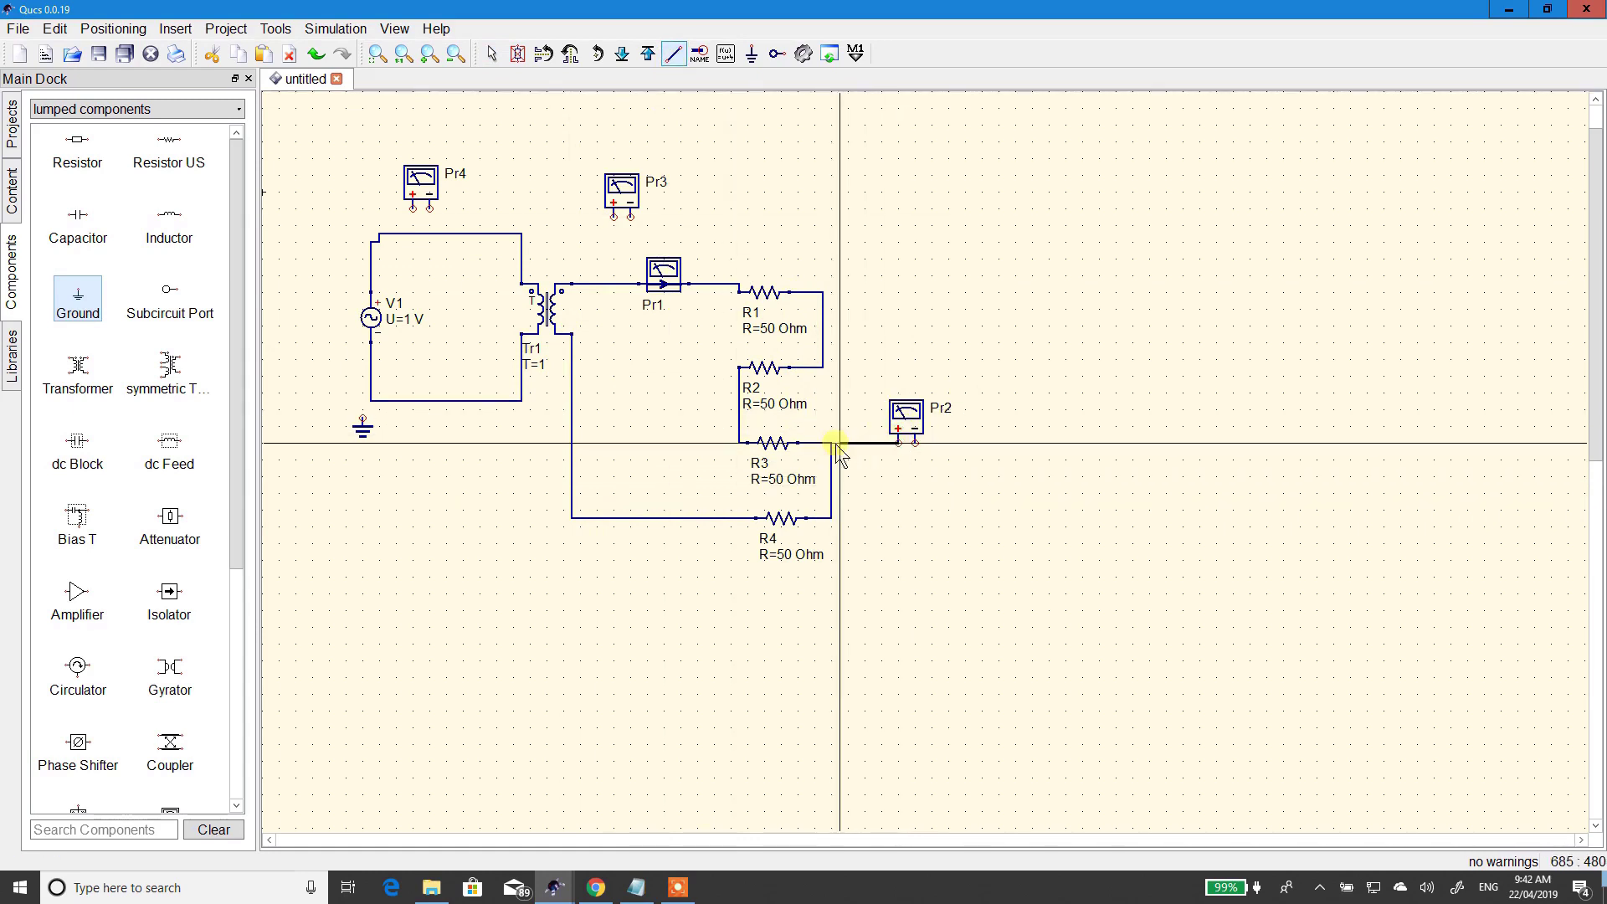
pyautogui.click(831, 444)
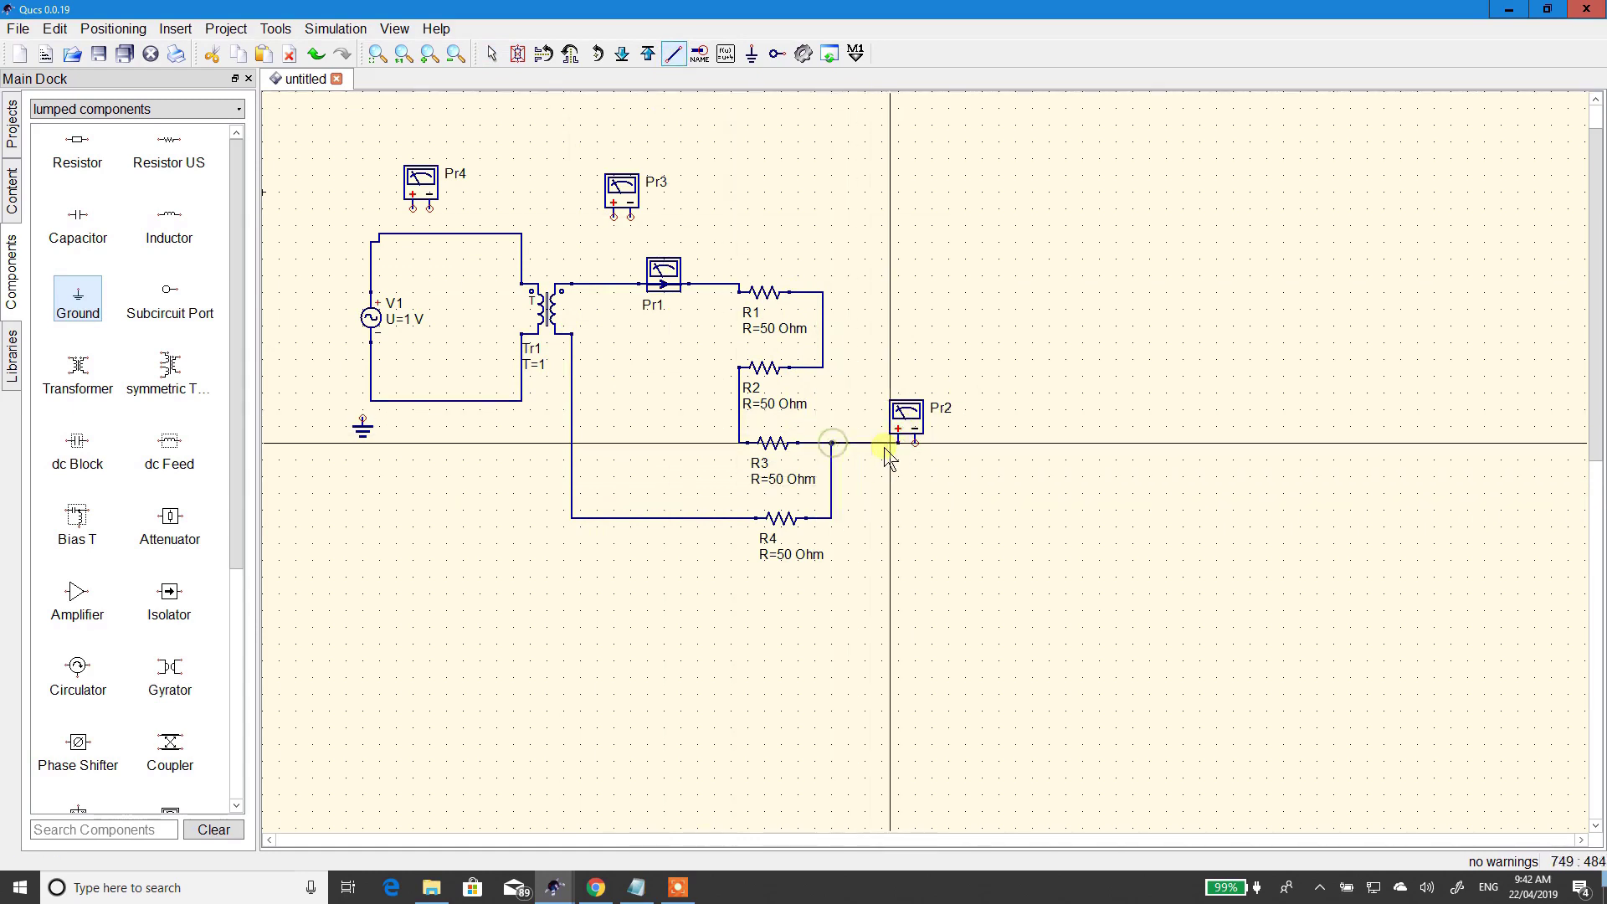
pyautogui.click(915, 444)
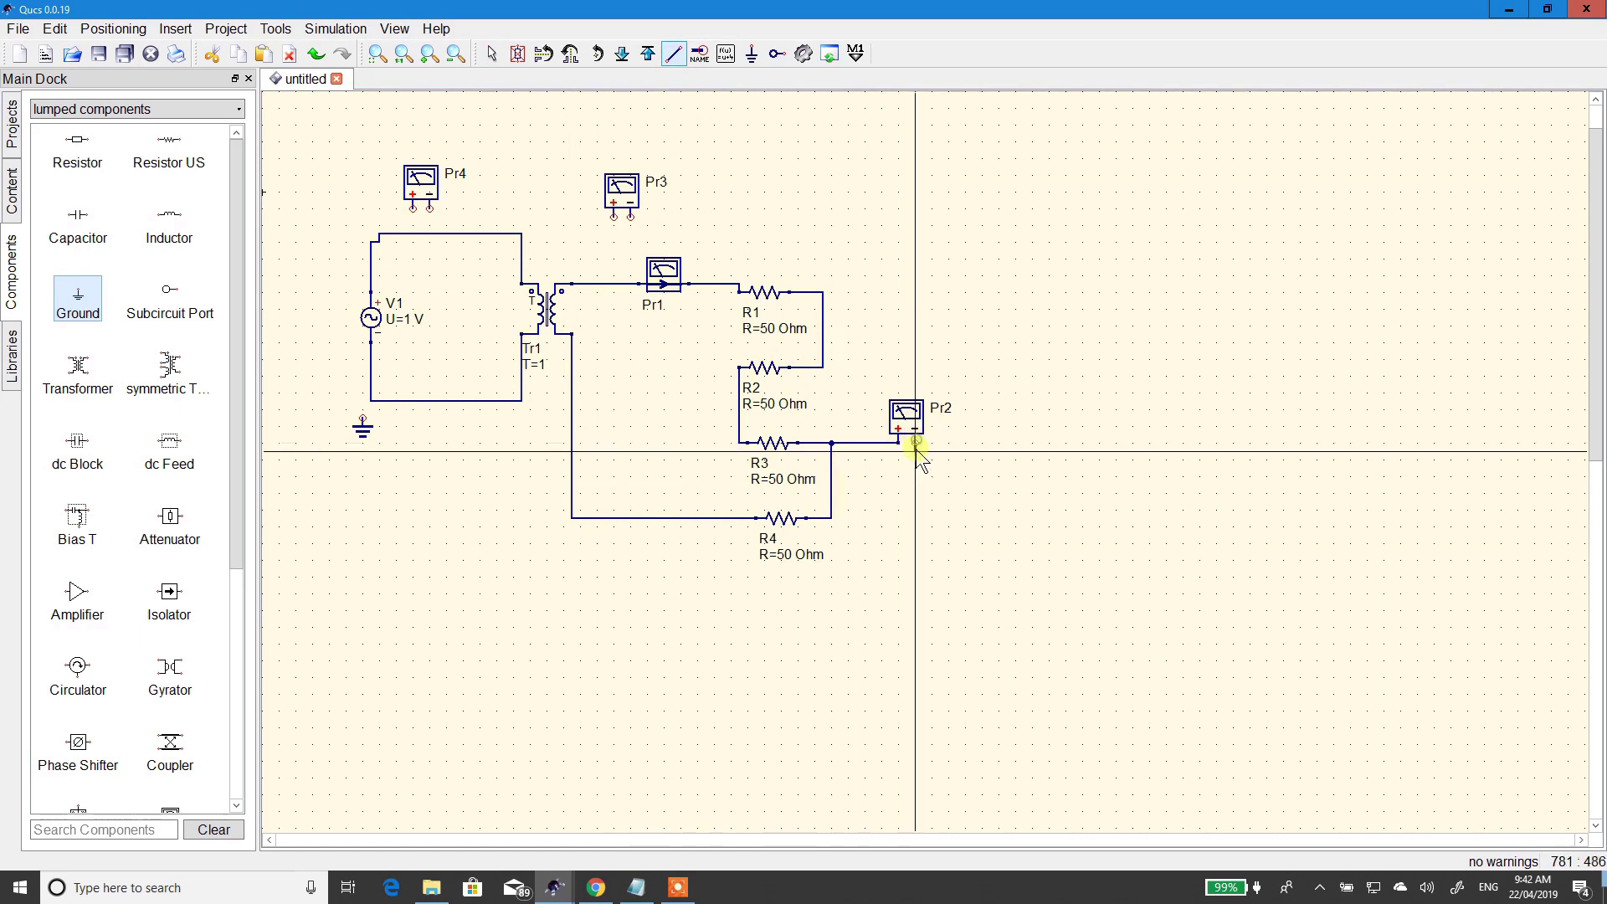
pyautogui.click(723, 610)
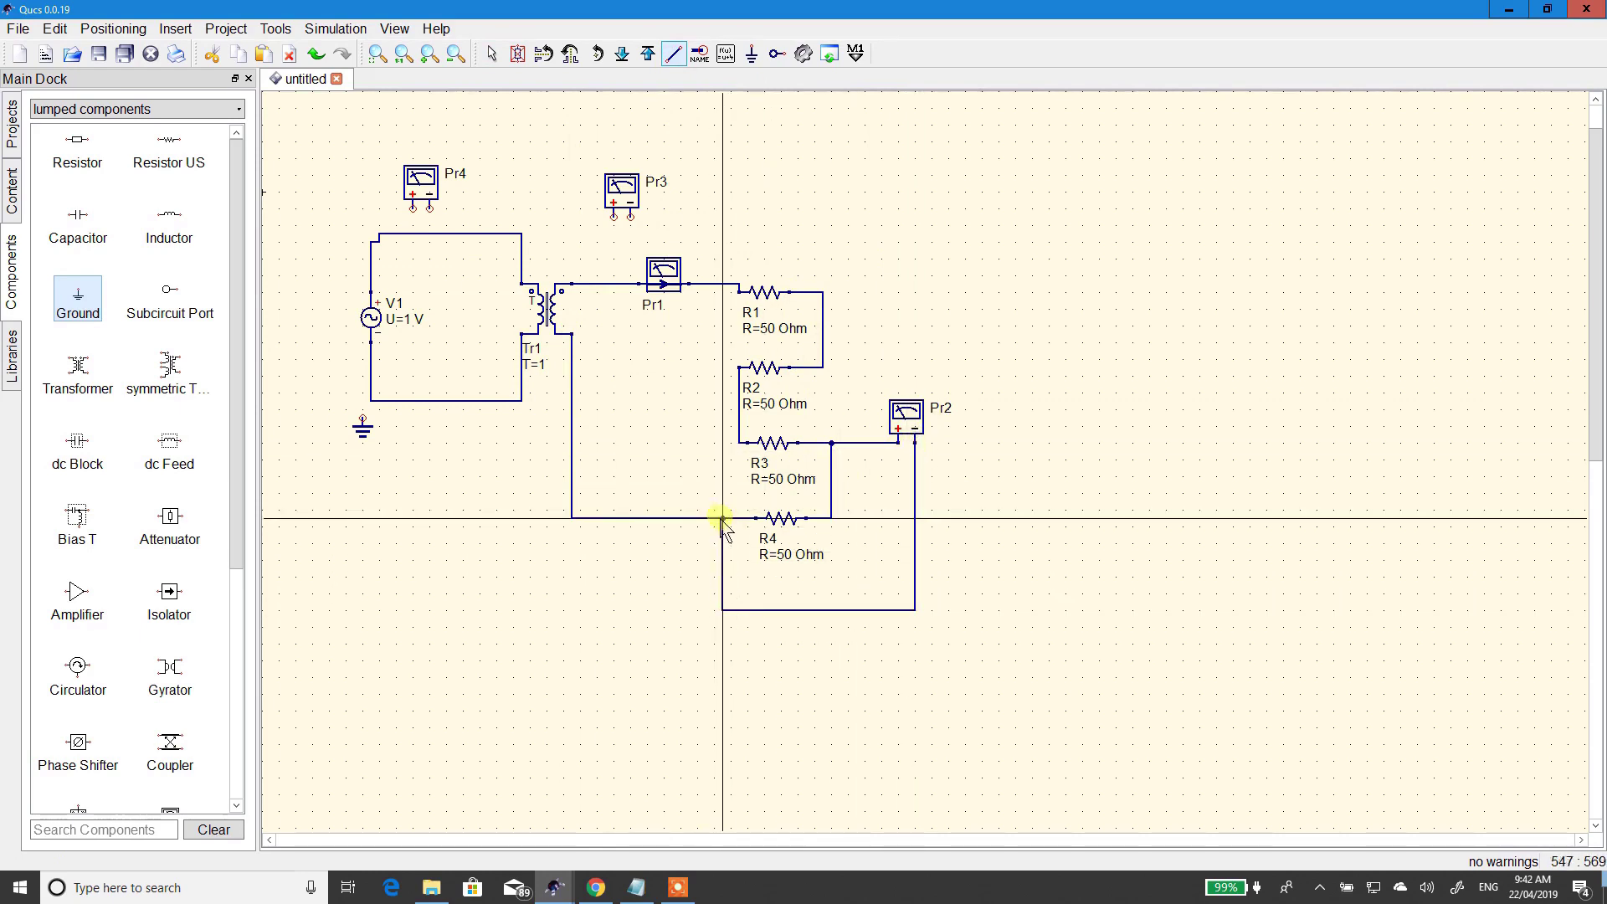
pyautogui.click(721, 519)
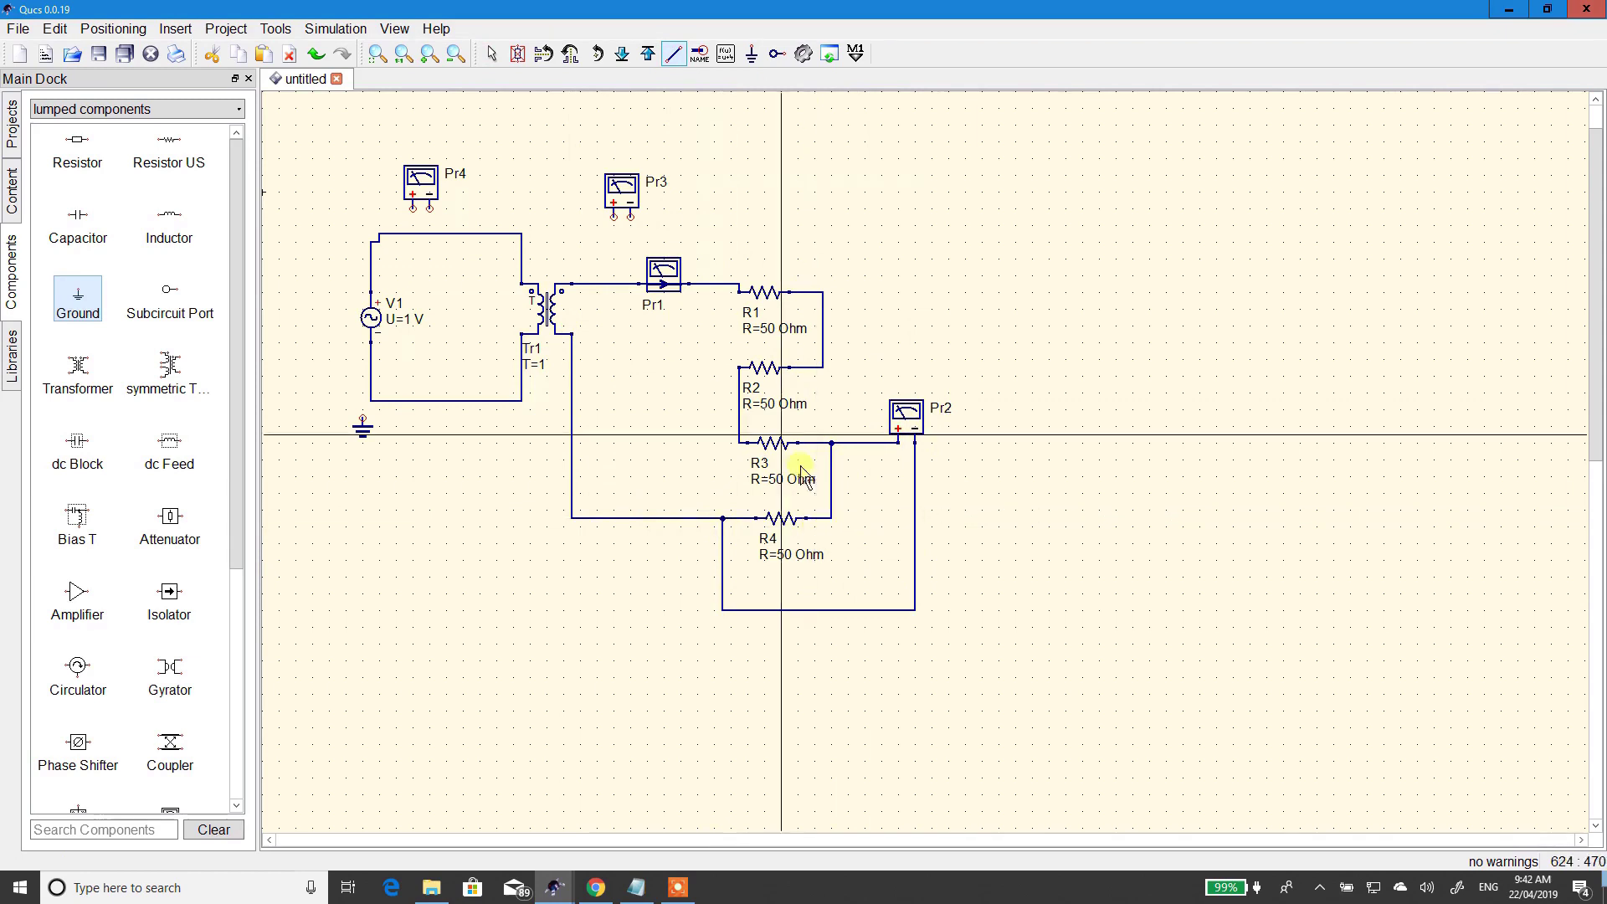
# - Connect probe Pr3 across the transformer secondary and Pr4 across the primary
pyautogui.click(630, 217)
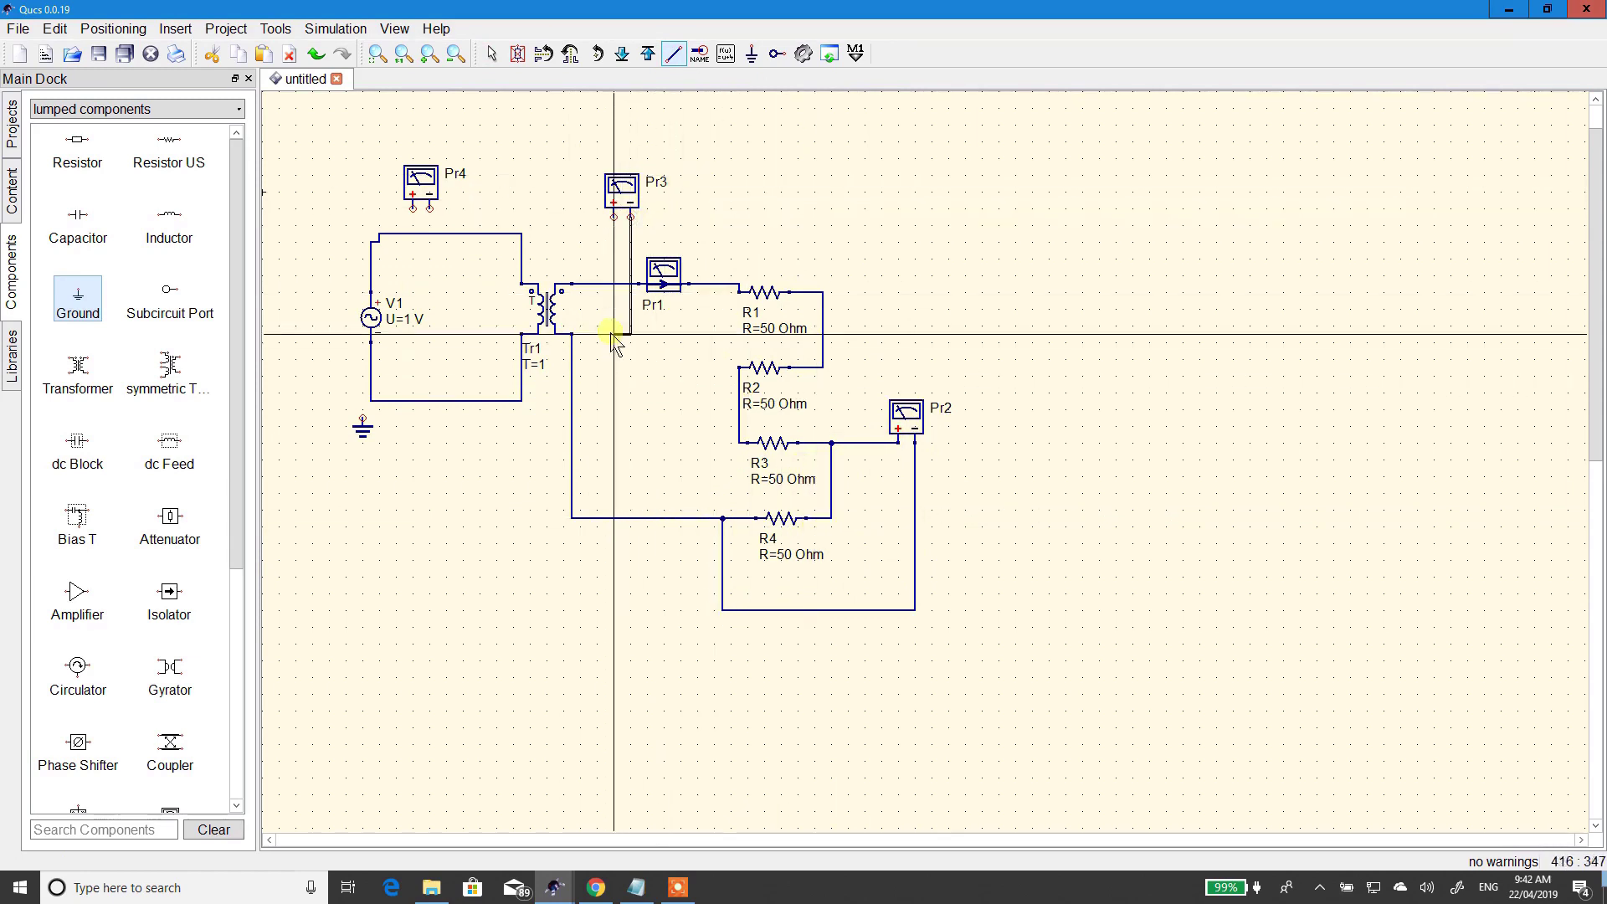
pyautogui.click(572, 335)
pyautogui.click(613, 216)
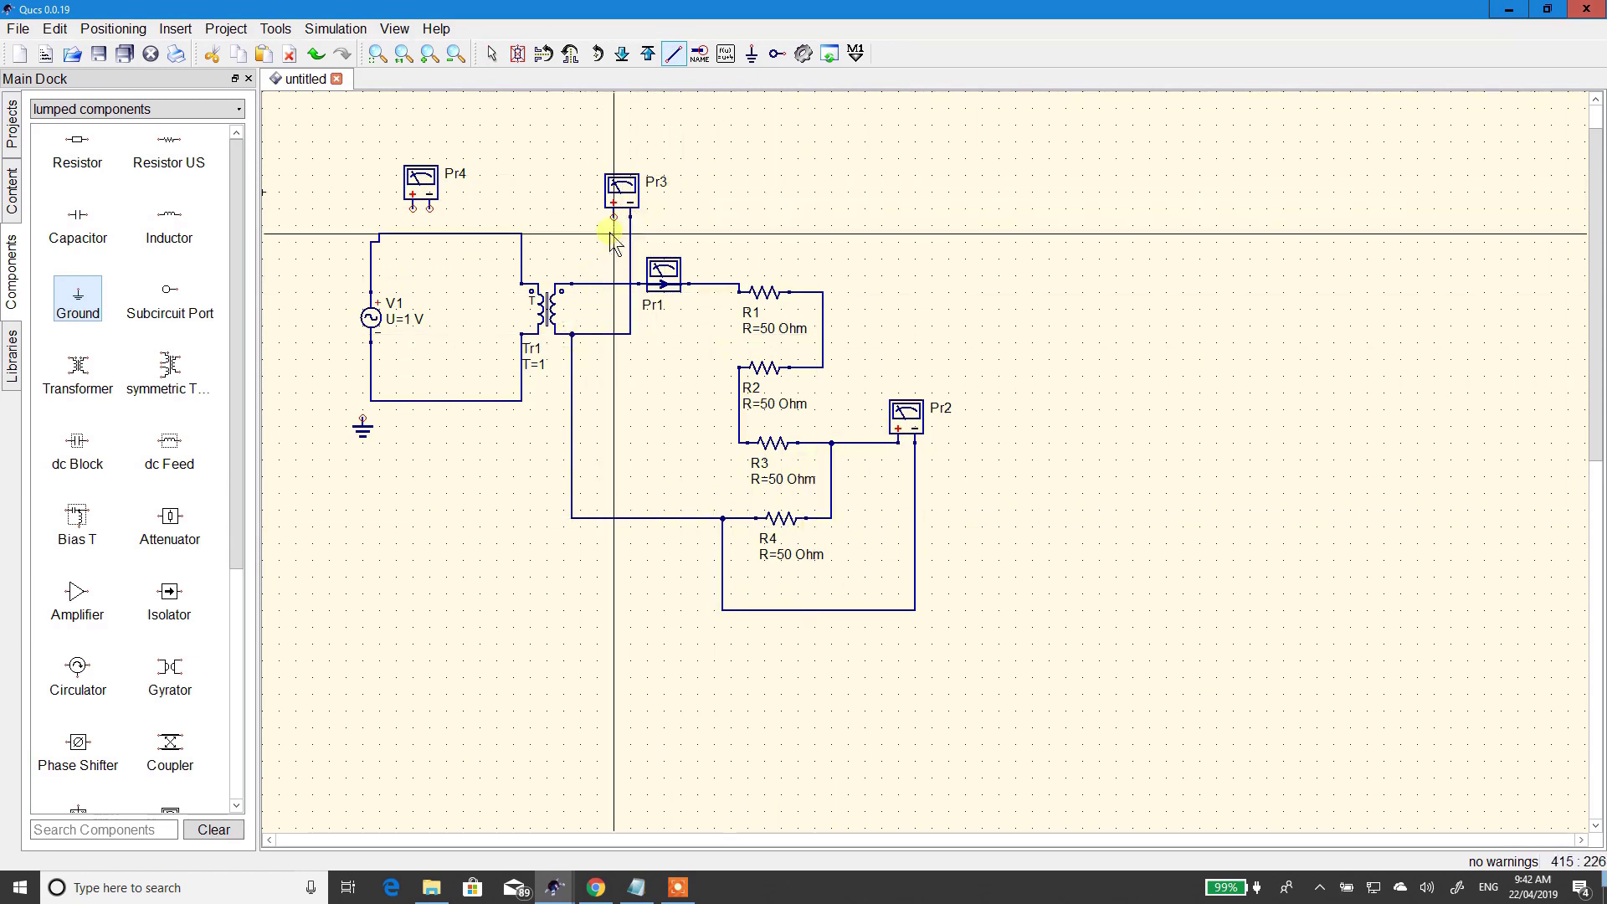
pyautogui.click(613, 285)
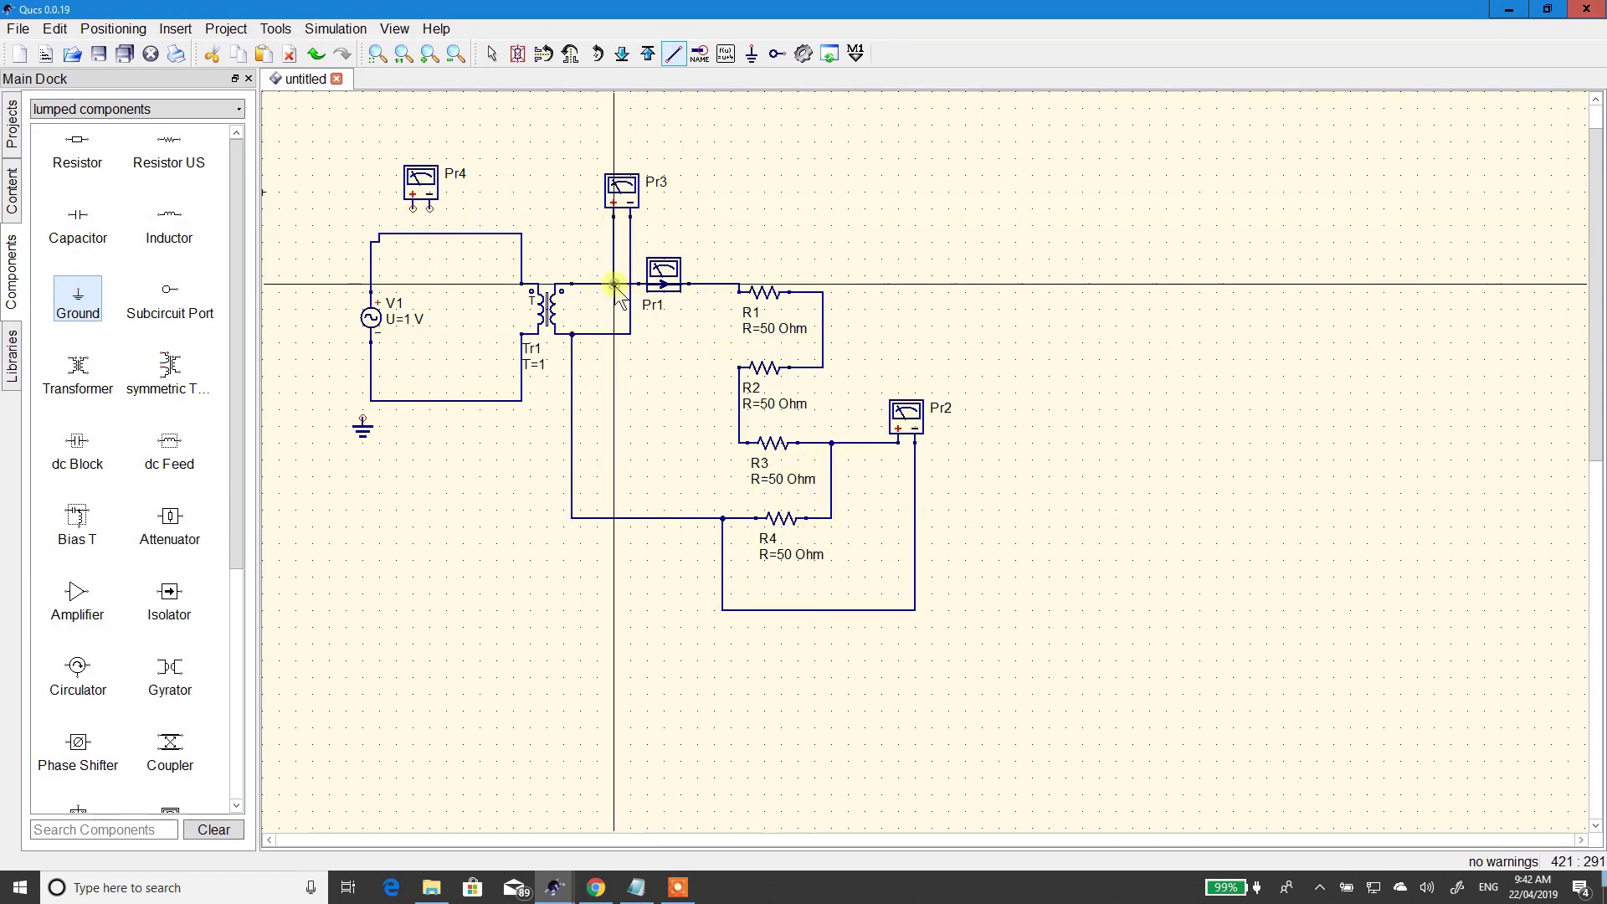
pyautogui.click(429, 209)
pyautogui.click(520, 342)
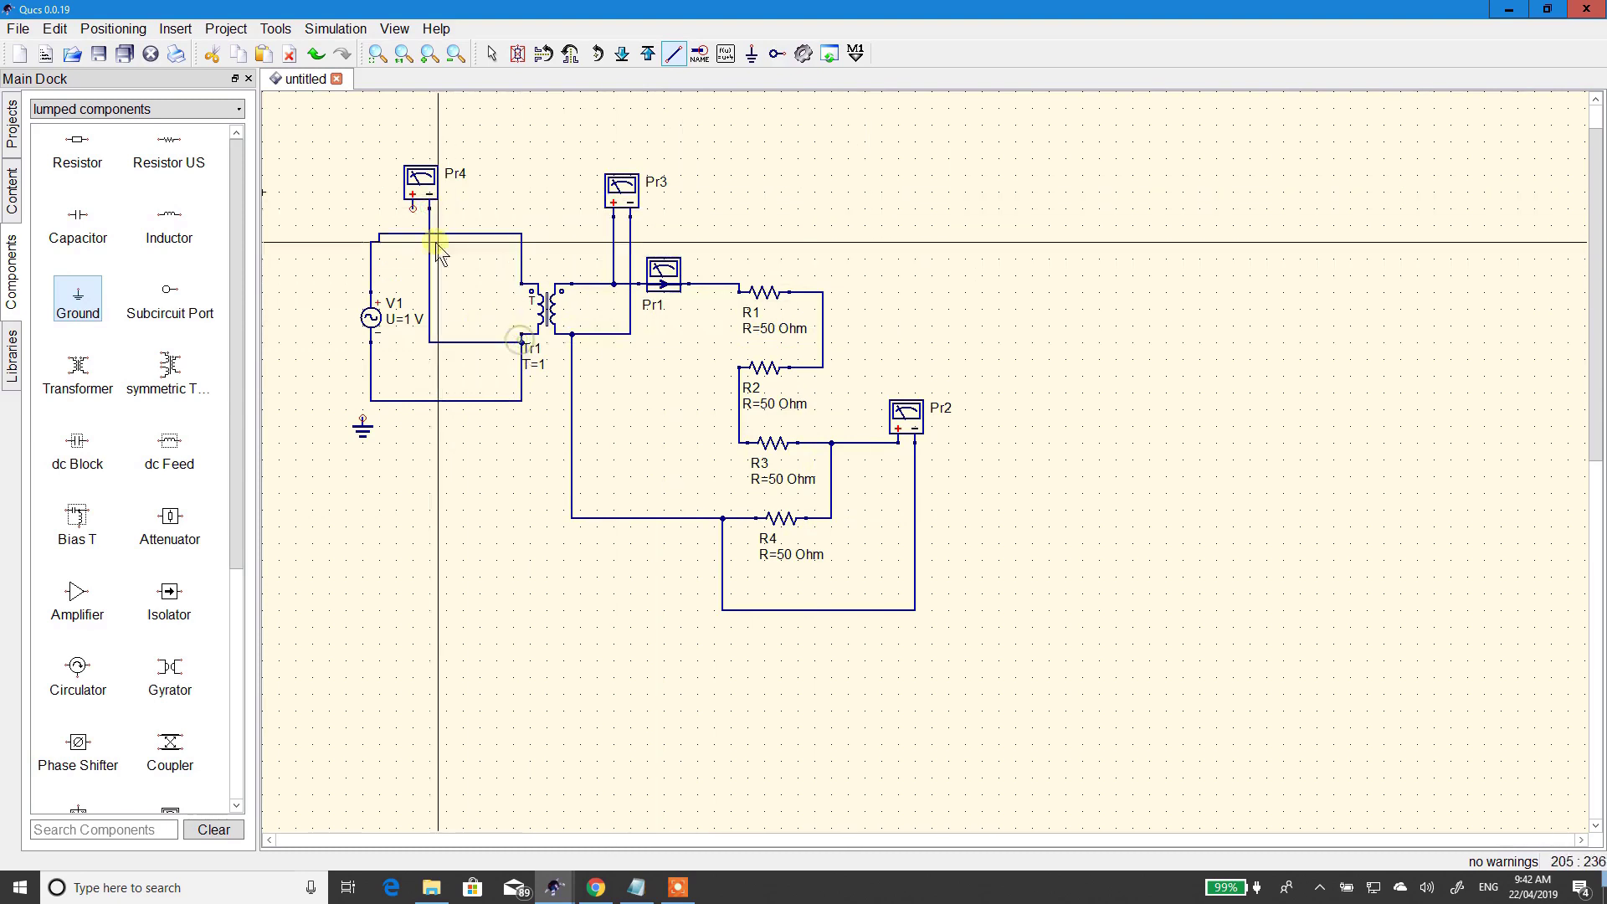
pyautogui.click(412, 208)
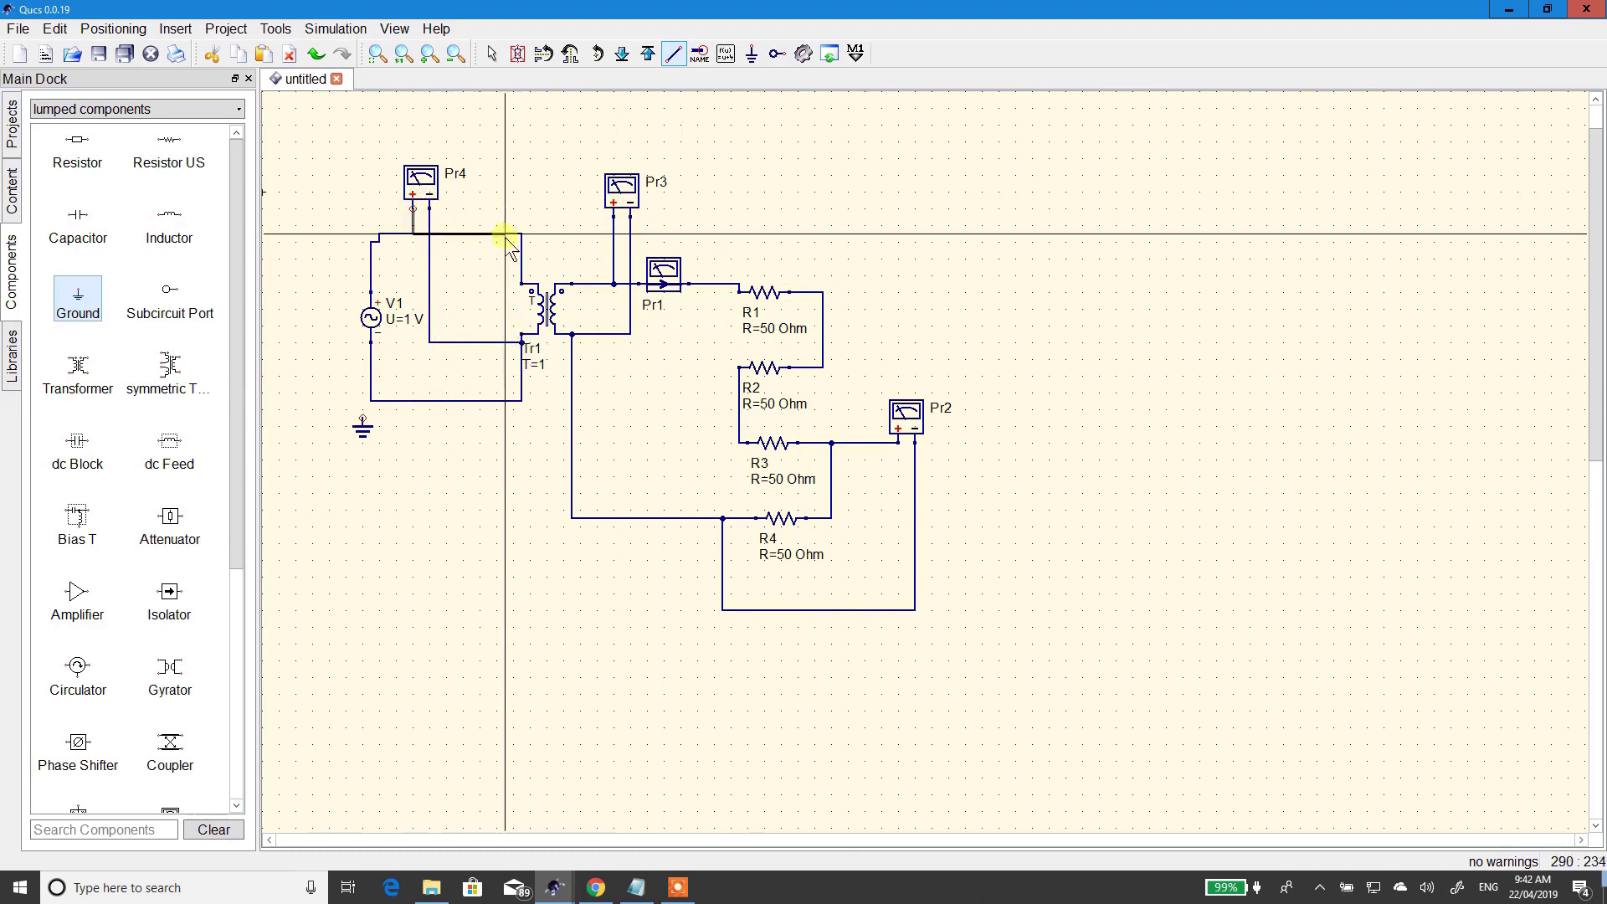
pyautogui.click(520, 284)
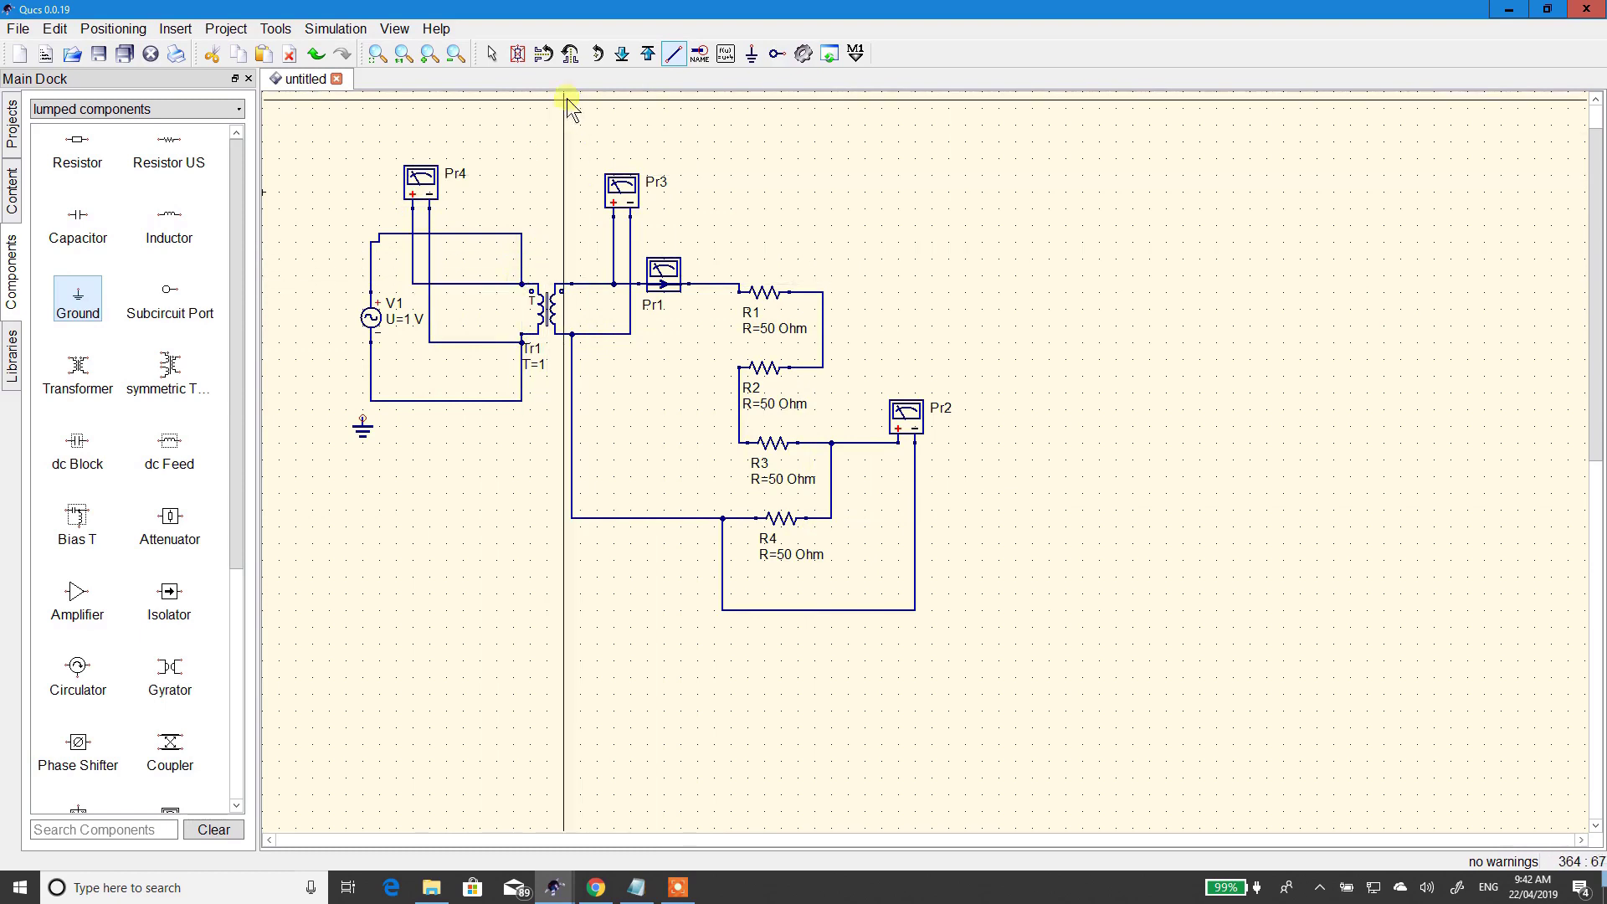
pyautogui.press('Escape')
pyautogui.moveTo(374, 330); pyautogui.dragTo(374, 323)
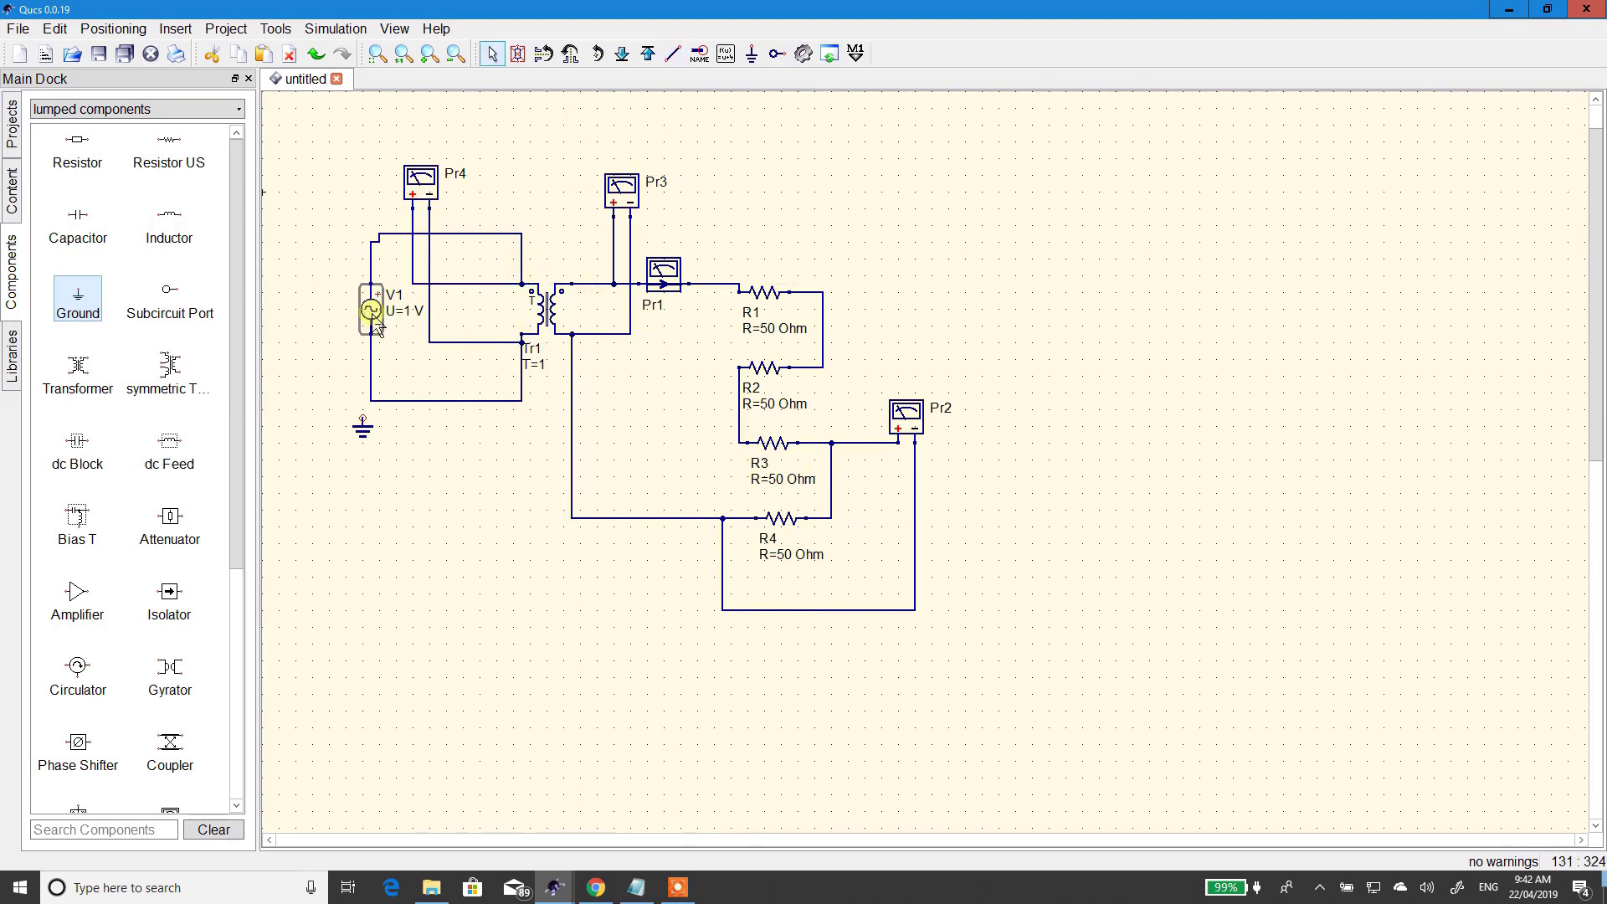
# - Rename source V1 to Supply and set U=230V and f=50 Hz
pyautogui.rightClick(374, 325)
pyautogui.click(413, 325)
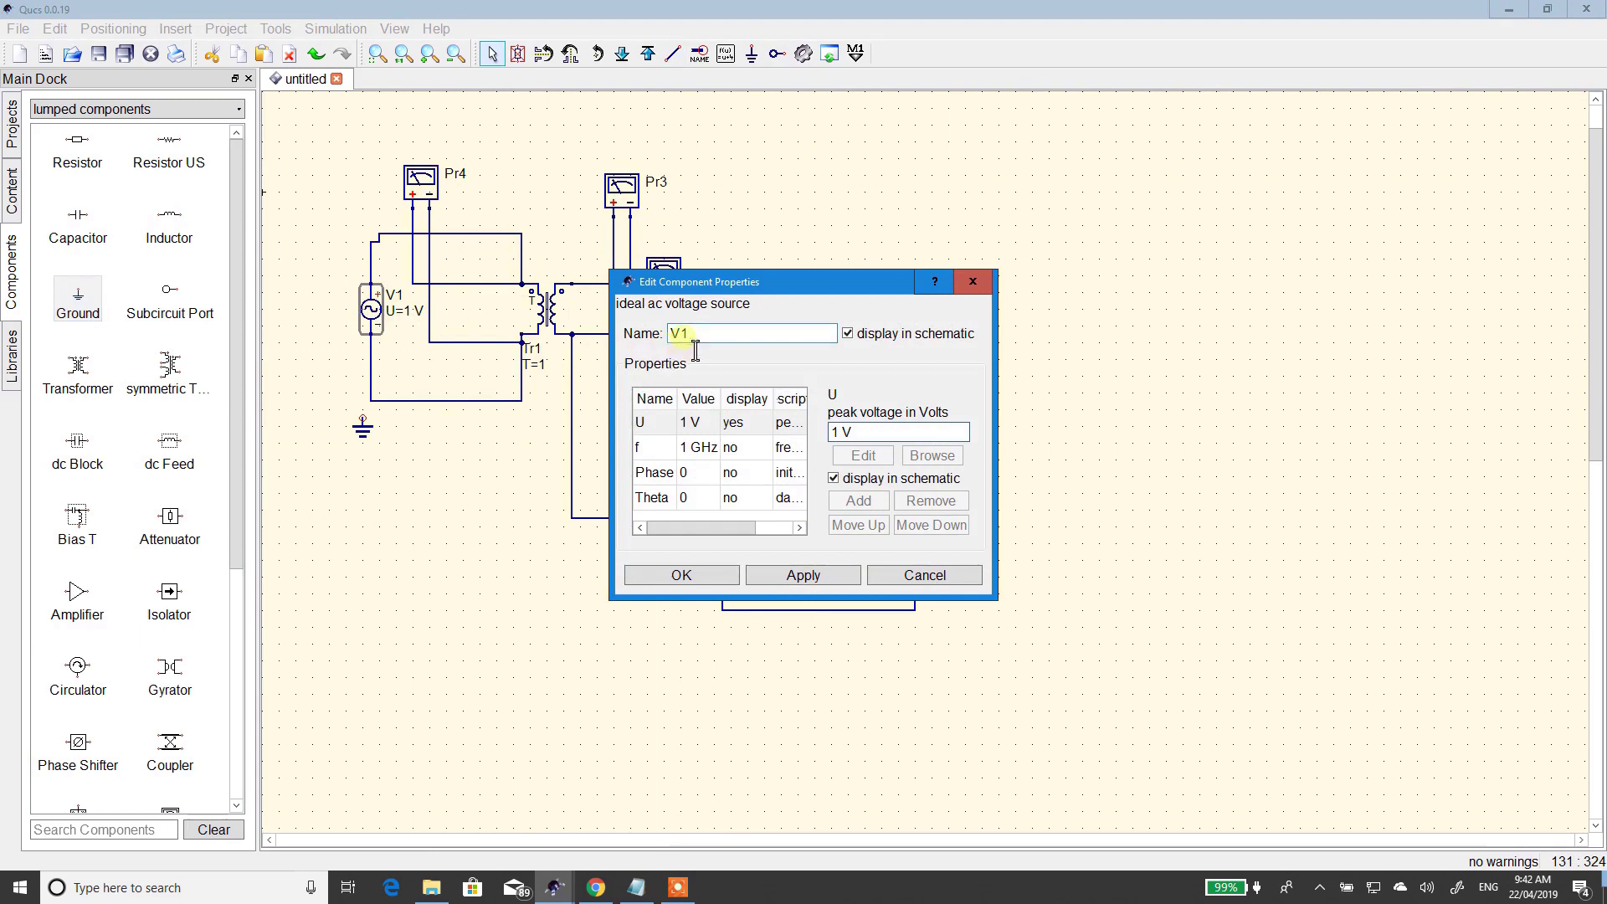
pyautogui.moveTo(839, 432); pyautogui.dragTo(817, 452)
pyautogui.click(809, 577)
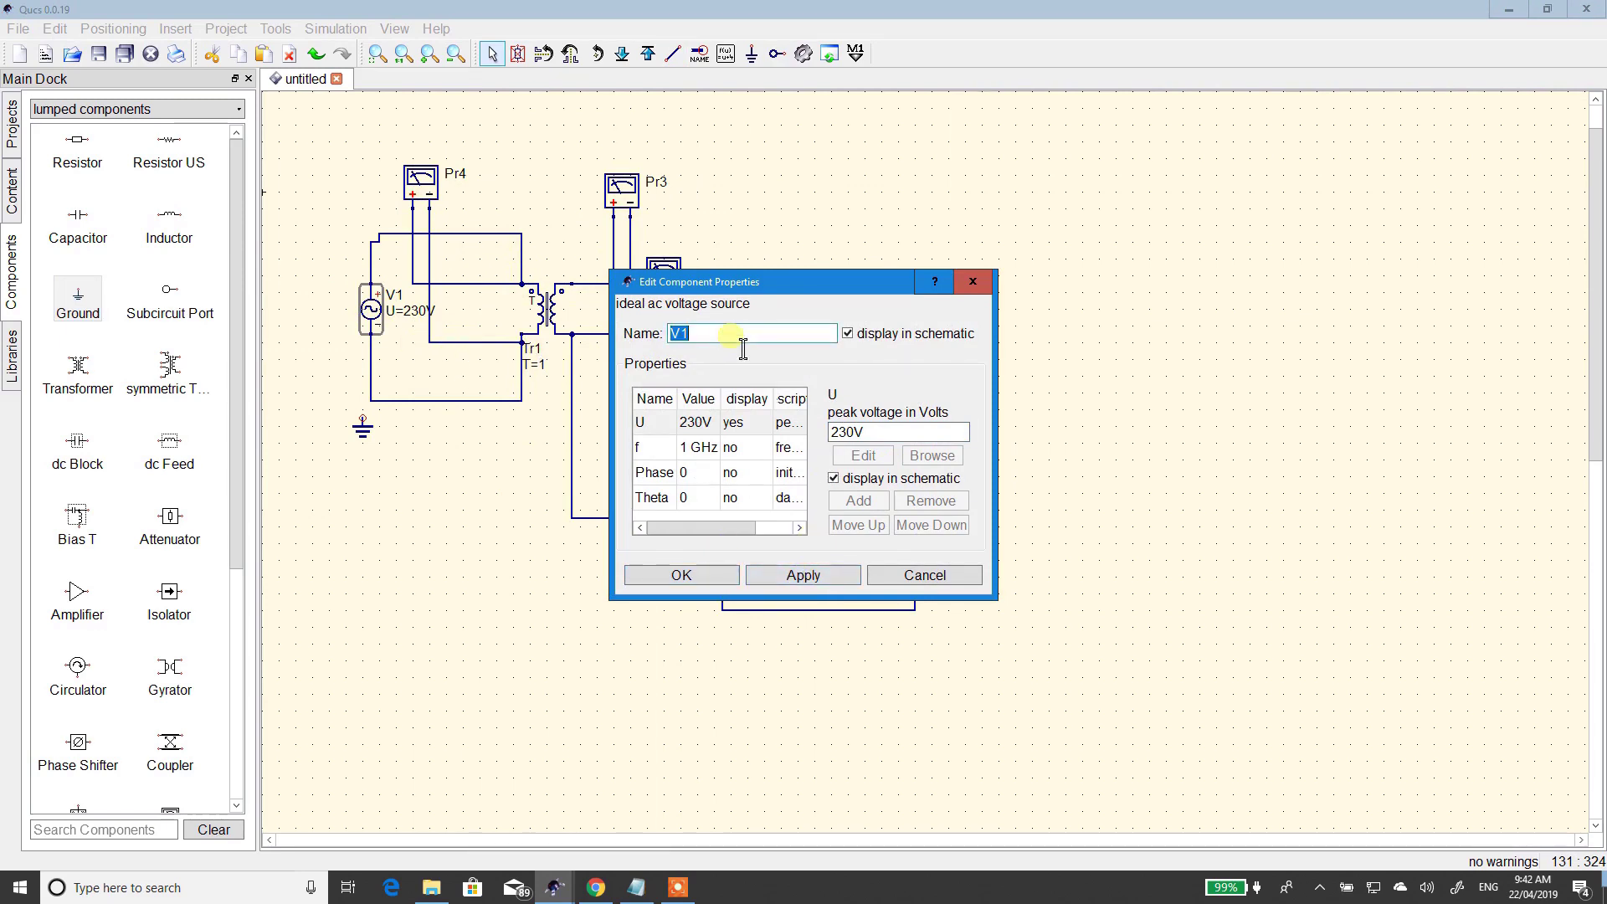
pyautogui.click(694, 452)
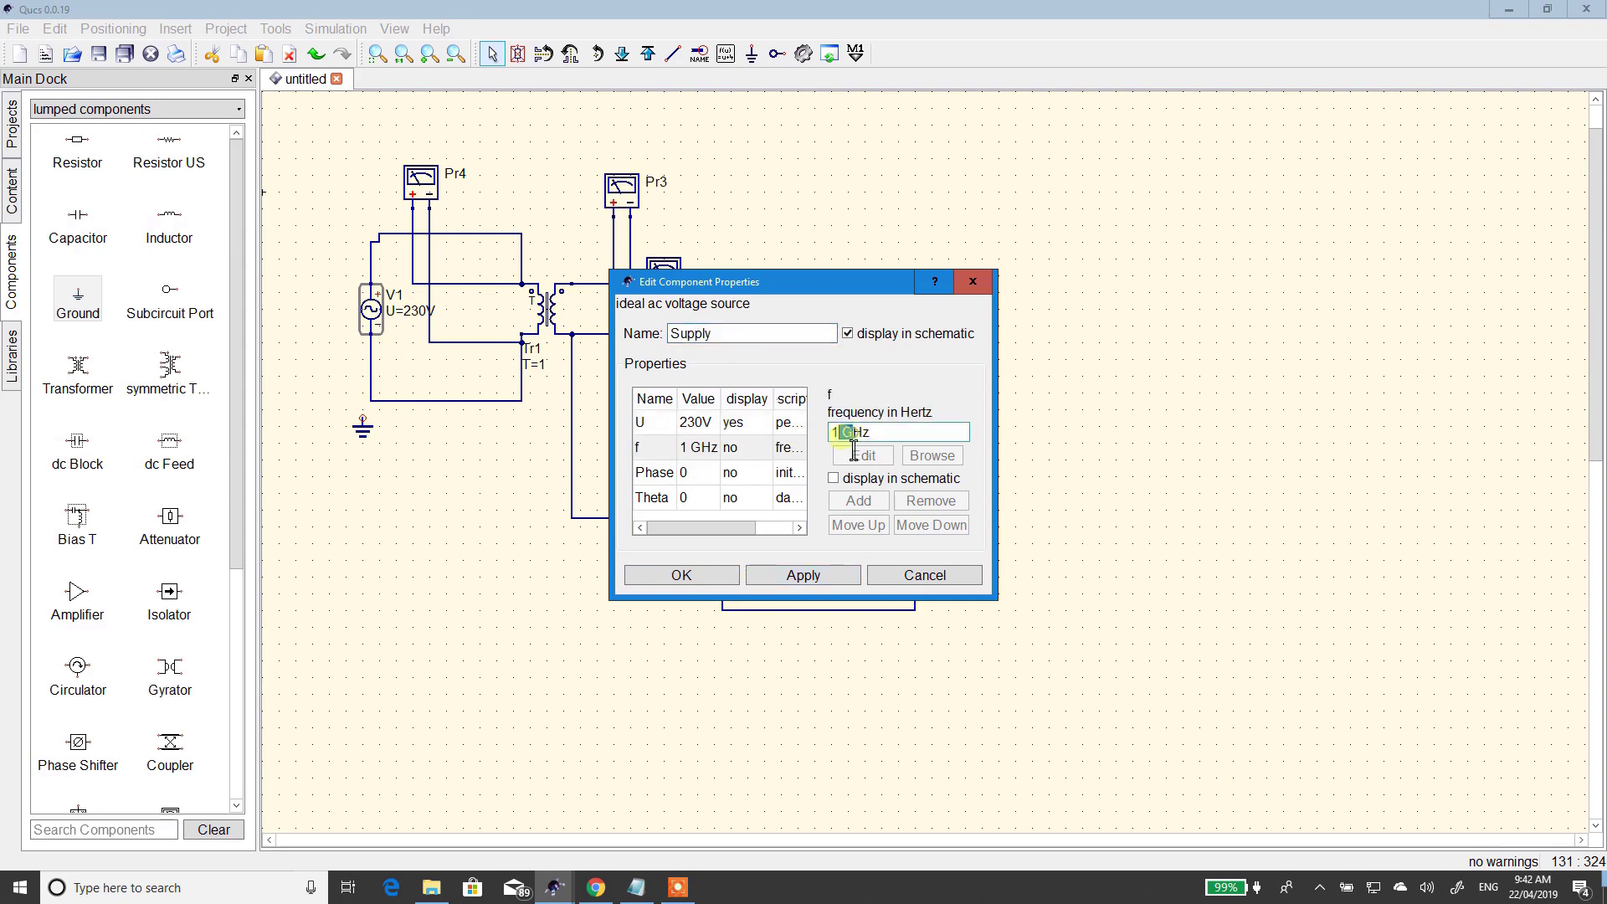
pyautogui.moveTo(849, 432); pyautogui.dragTo(812, 456)
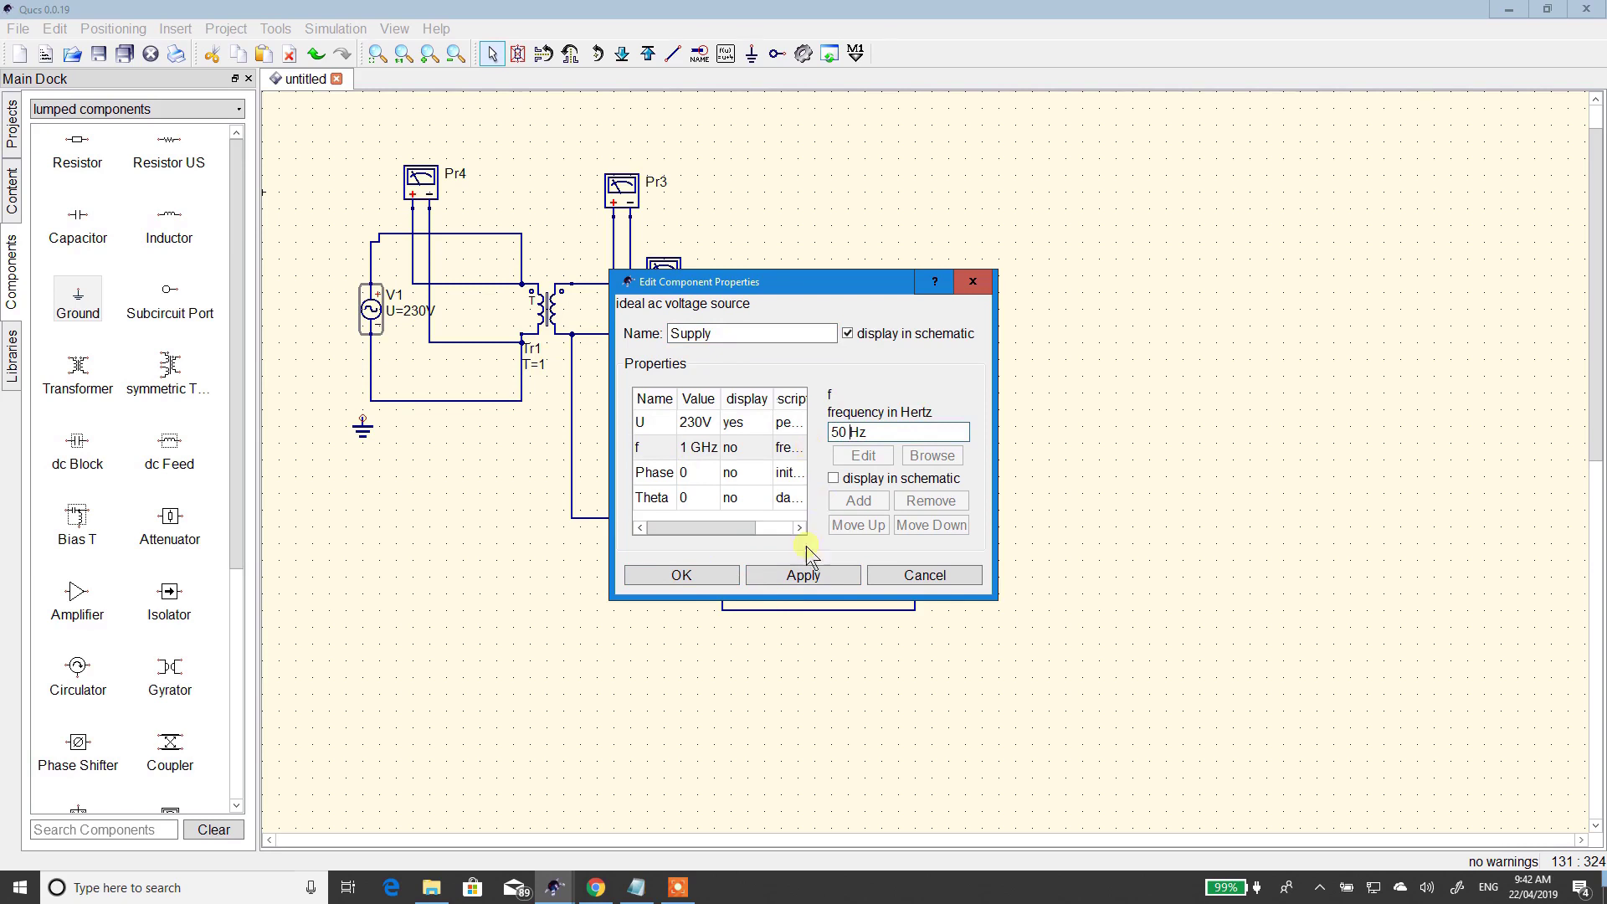
pyautogui.write('50')
pyautogui.click(801, 574)
pyautogui.click(675, 575)
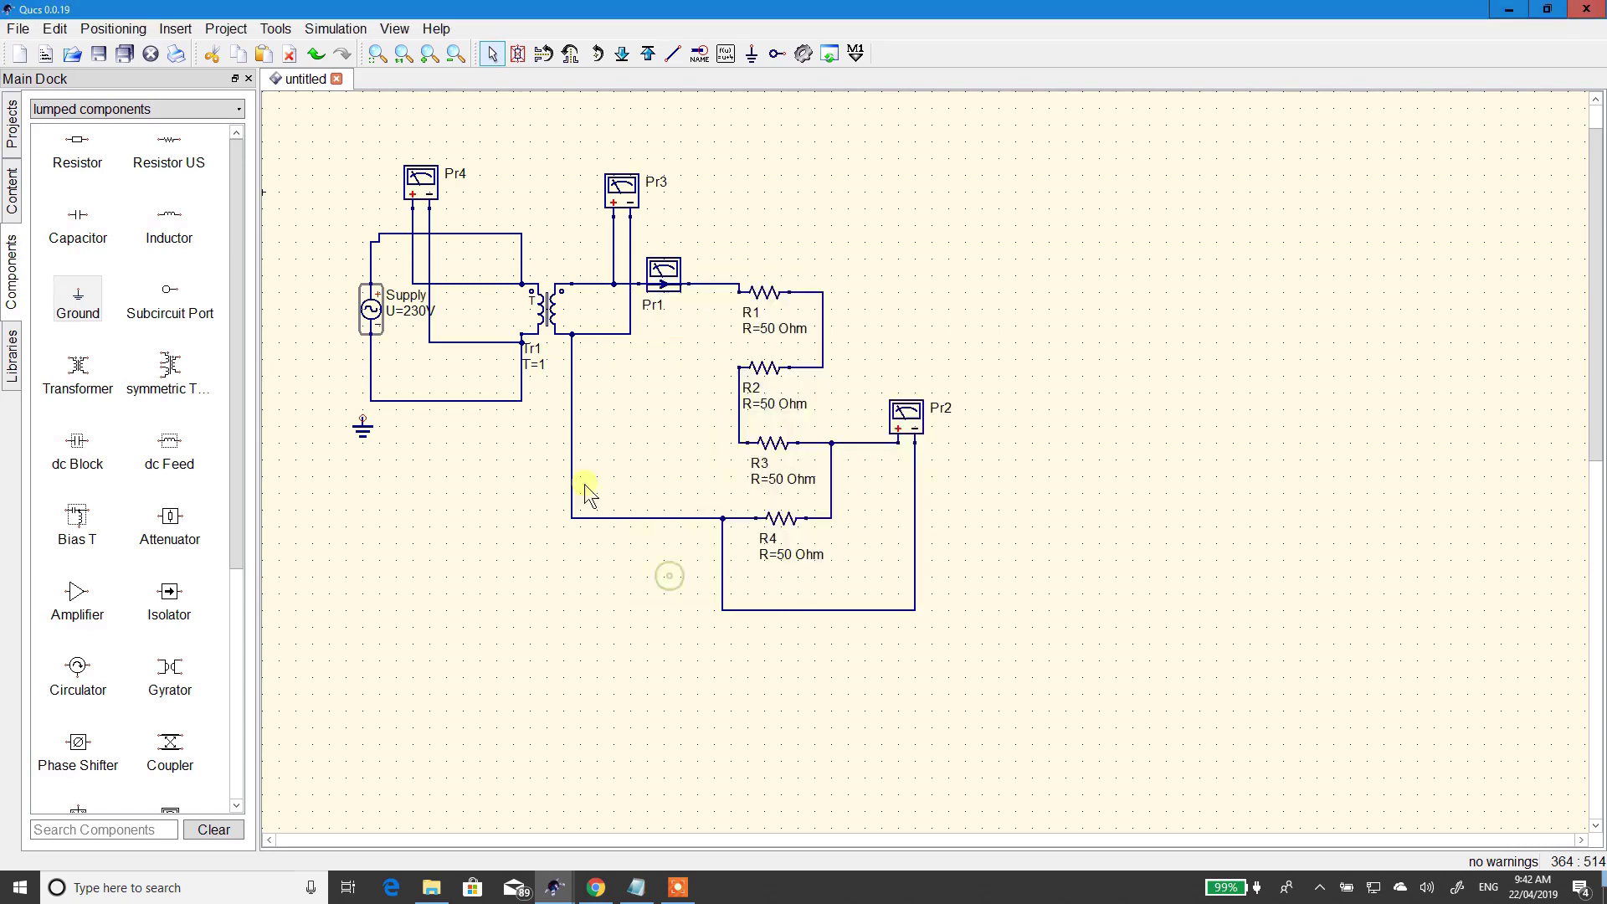
# - Shift the Supply source slightly left and rename probe Pr4 to SupplySide
pyautogui.moveTo(373, 315); pyautogui.dragTo(349, 323)
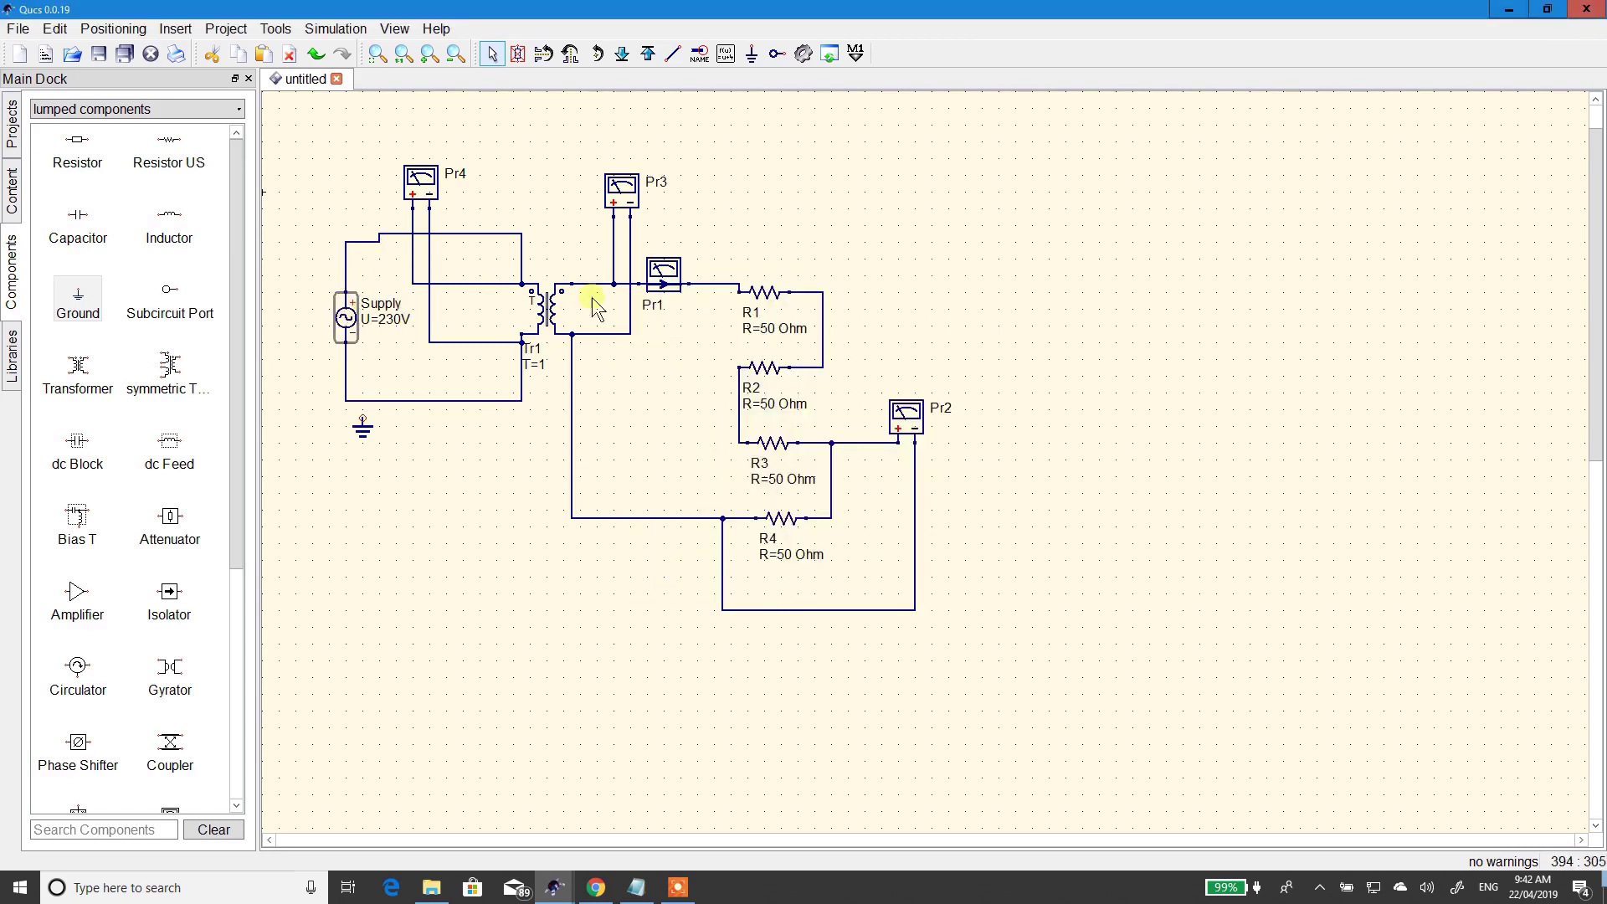
pyautogui.click(424, 176)
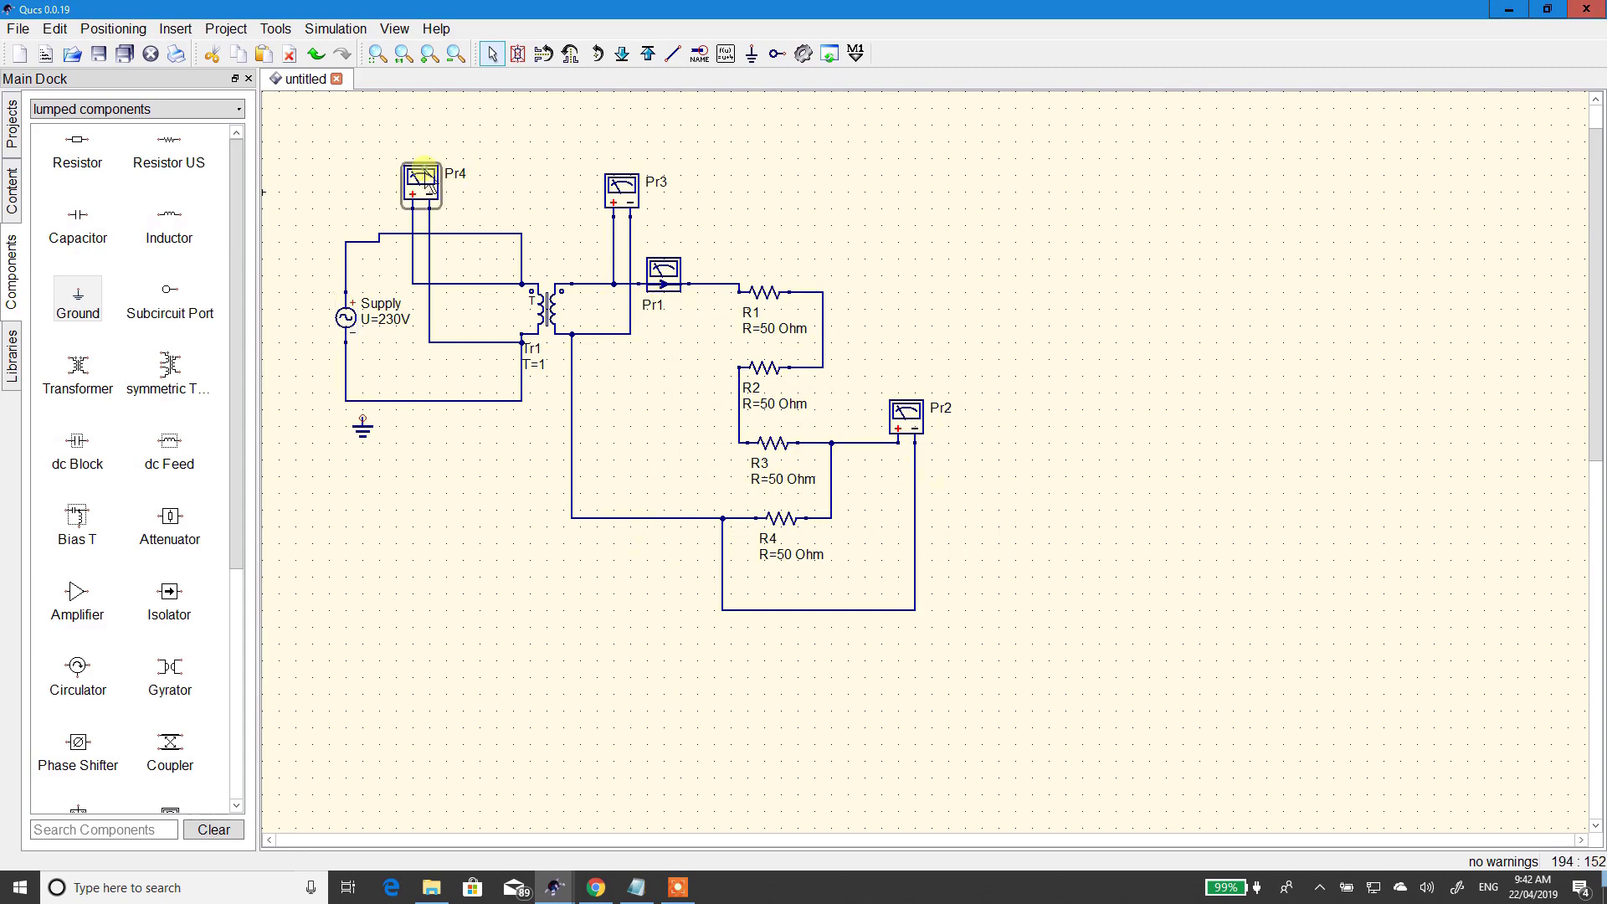
pyautogui.rightClick(423, 176)
pyautogui.click(452, 171)
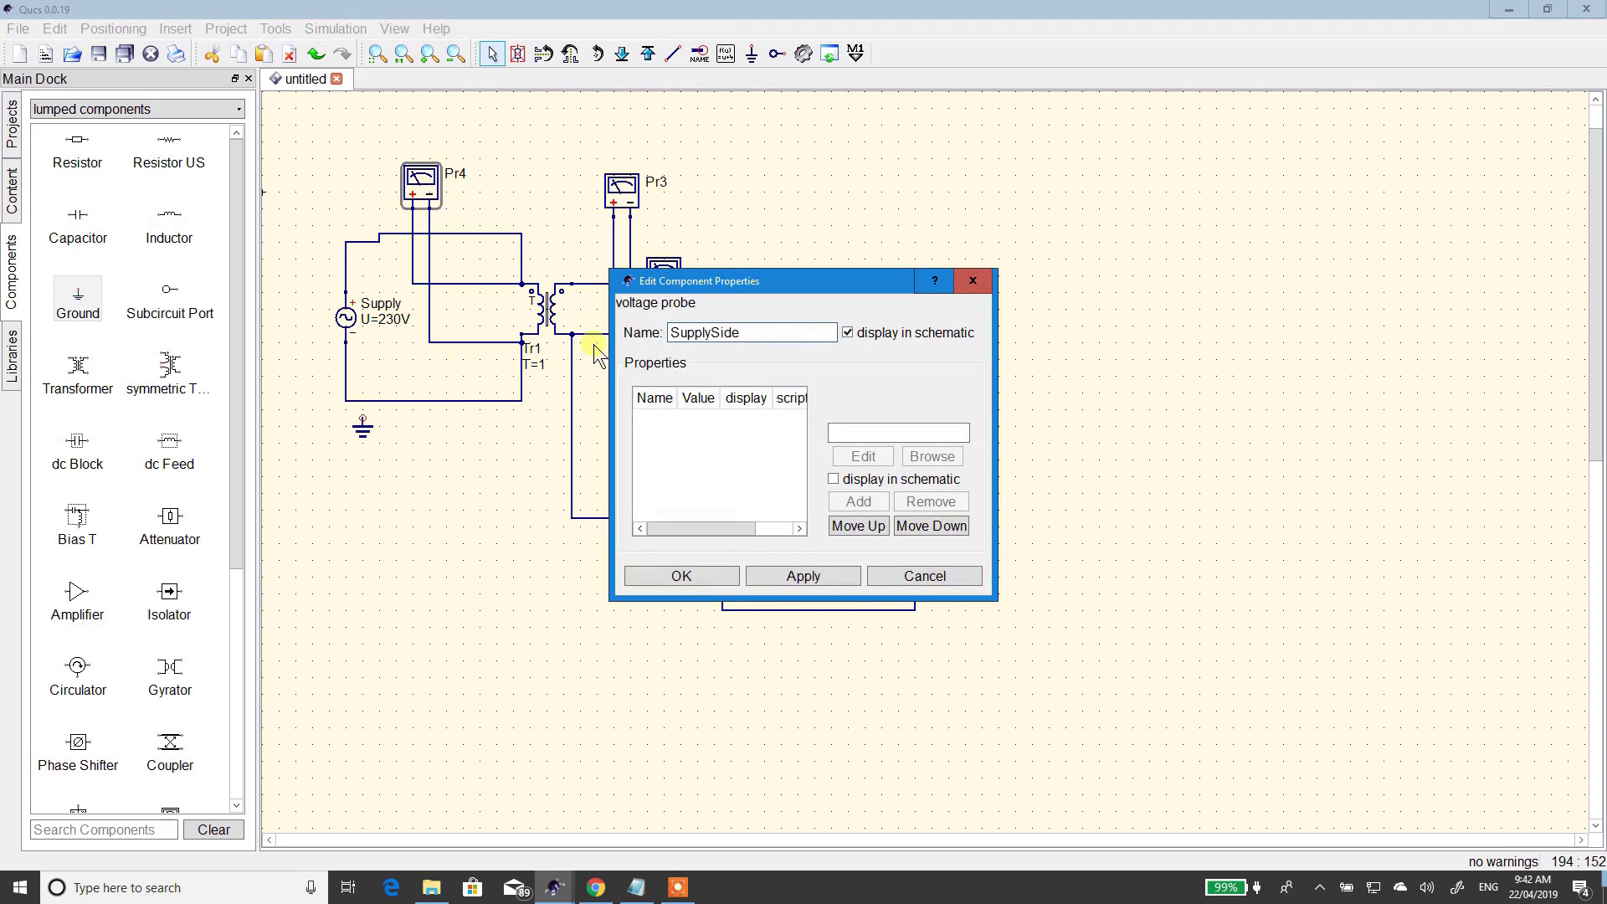
pyautogui.click(804, 577)
pyautogui.click(681, 577)
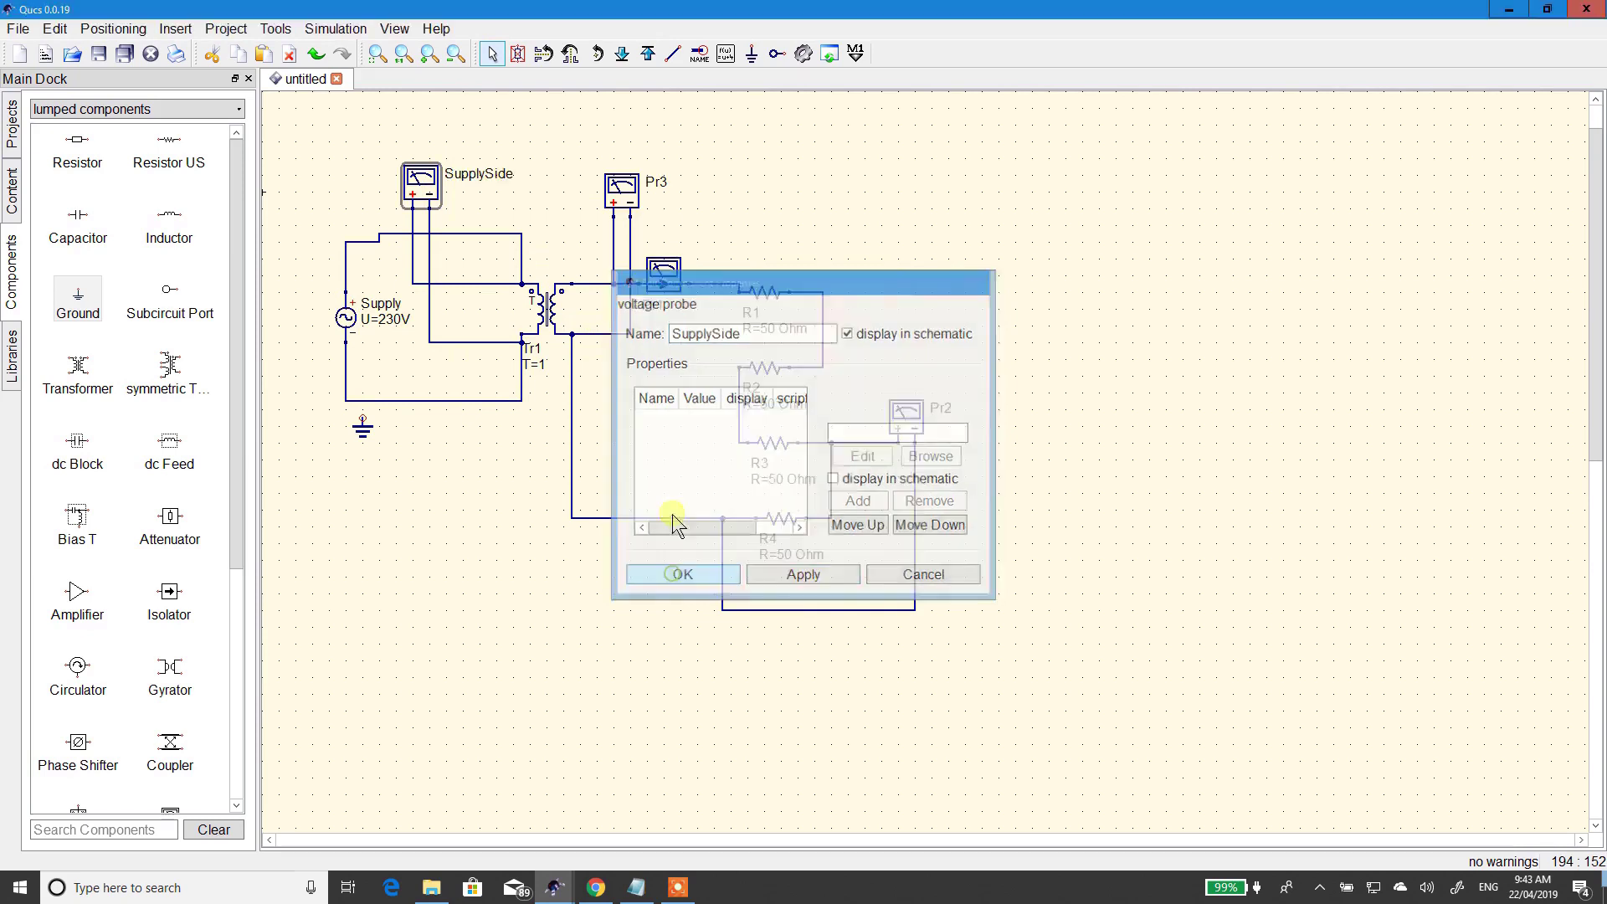
# - Rename probe Pr3 to SecondarySide and probe Pr1 to Current
pyautogui.rightClick(619, 192)
pyautogui.click(677, 208)
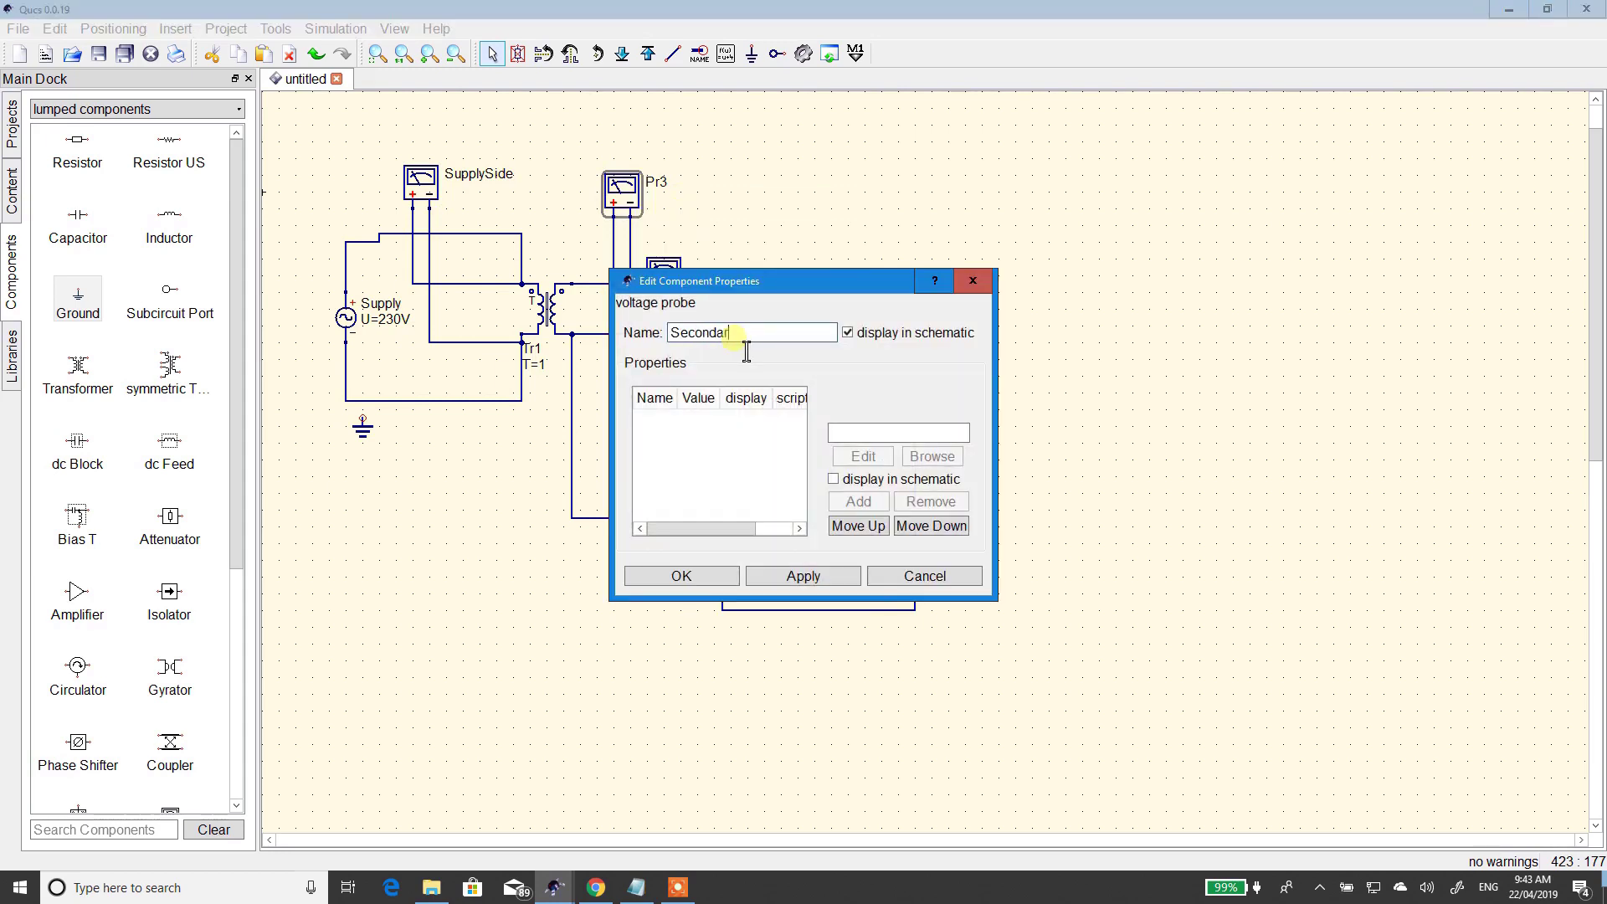
pyautogui.press('Return')
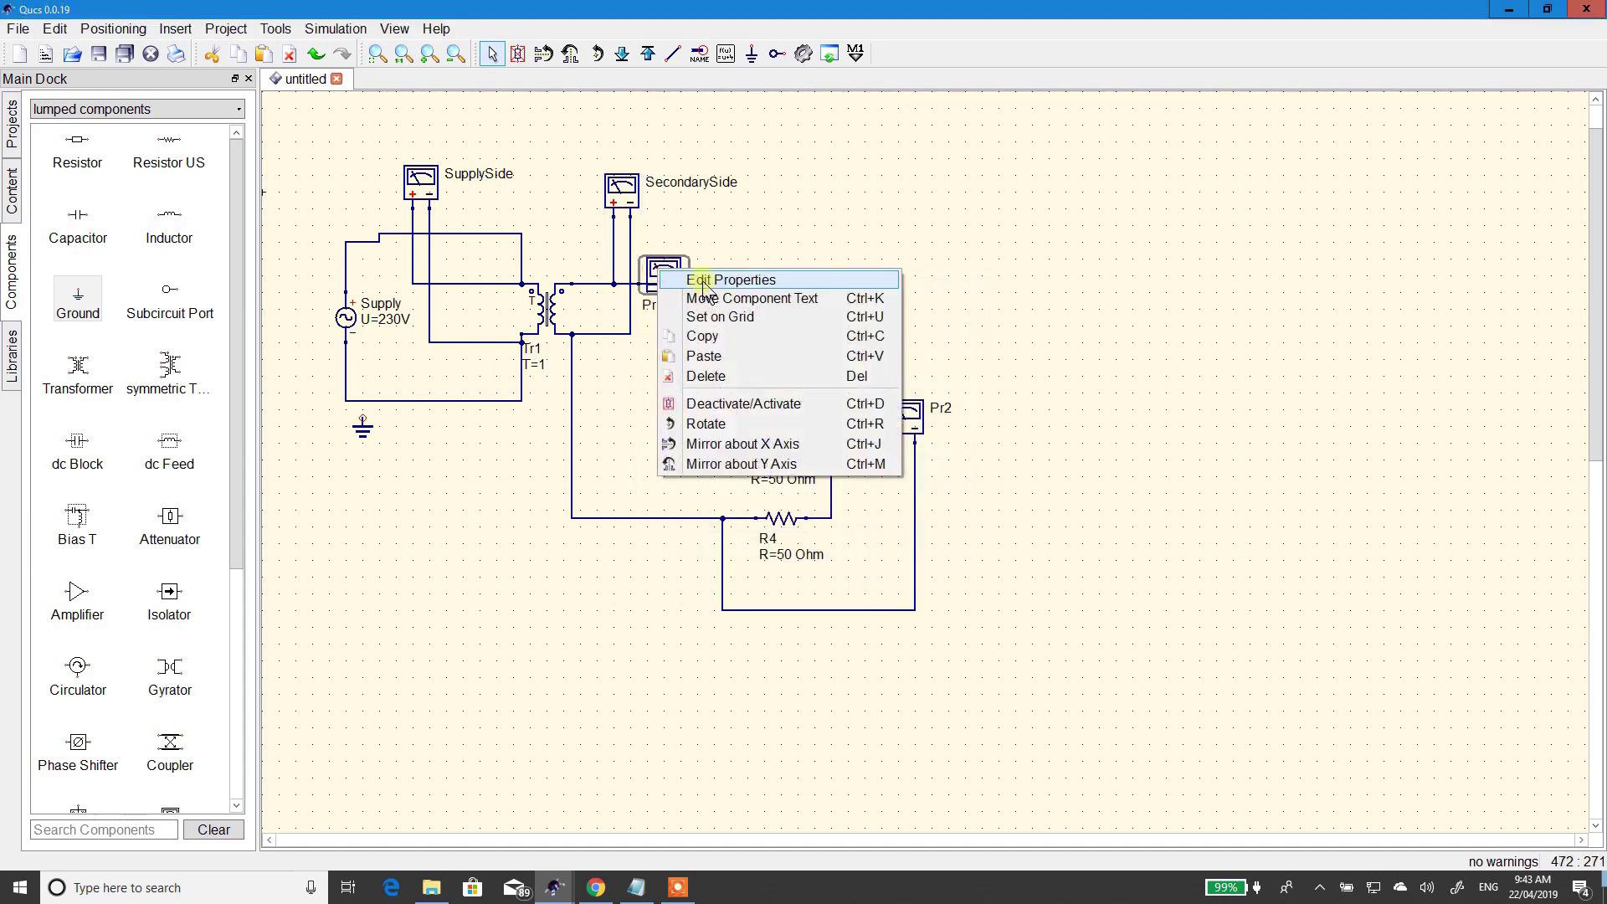
pyautogui.click(711, 281)
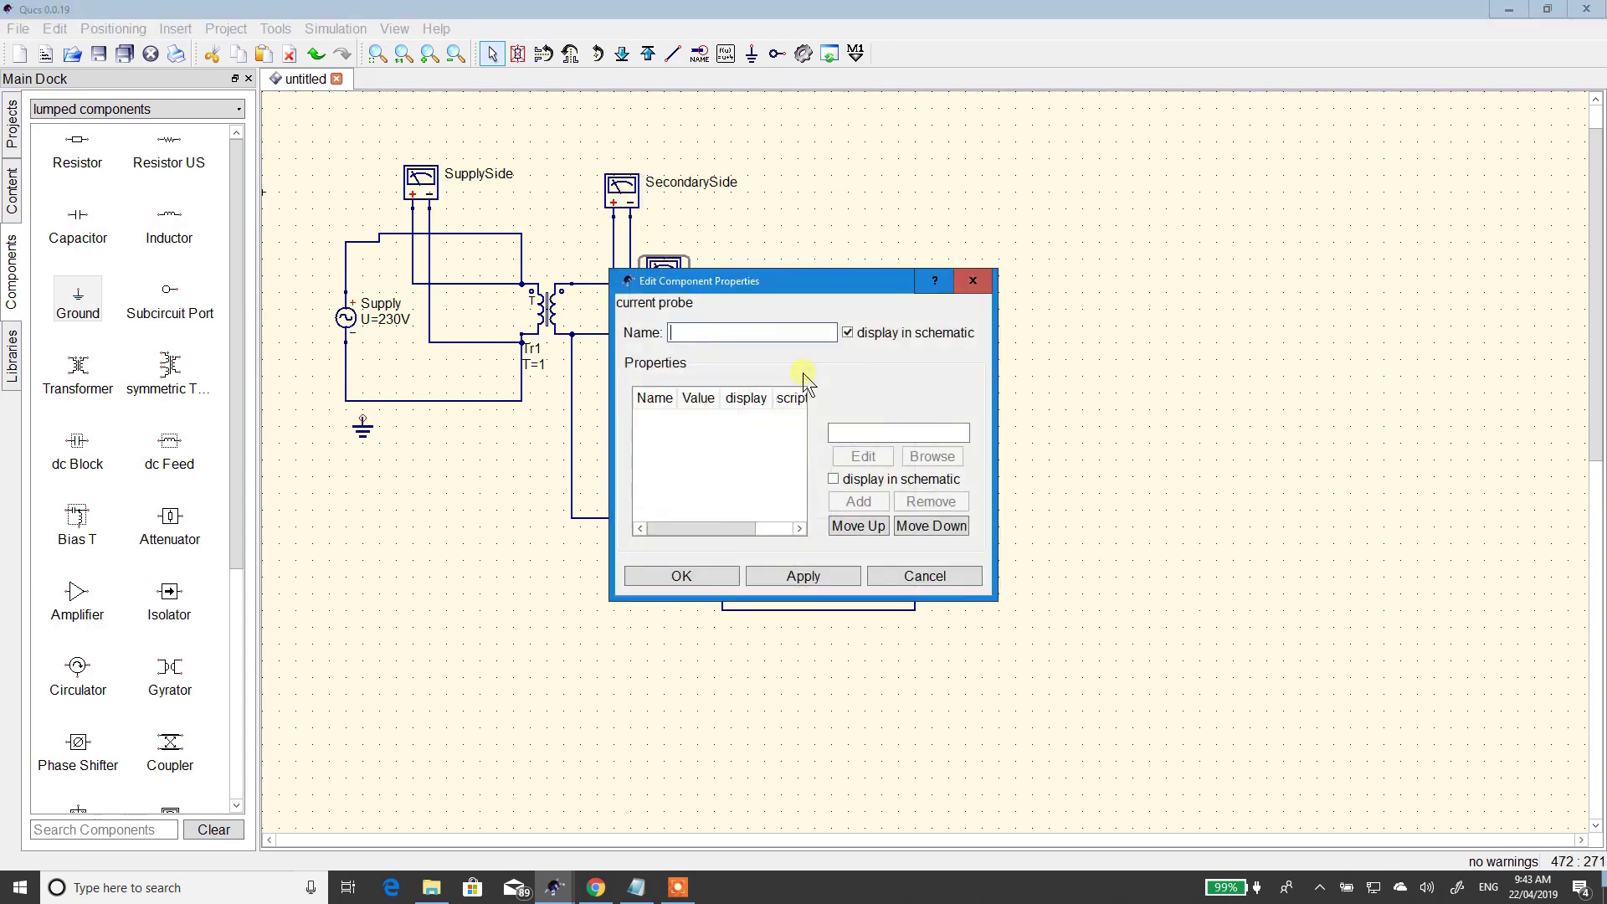
pyautogui.press('Return')
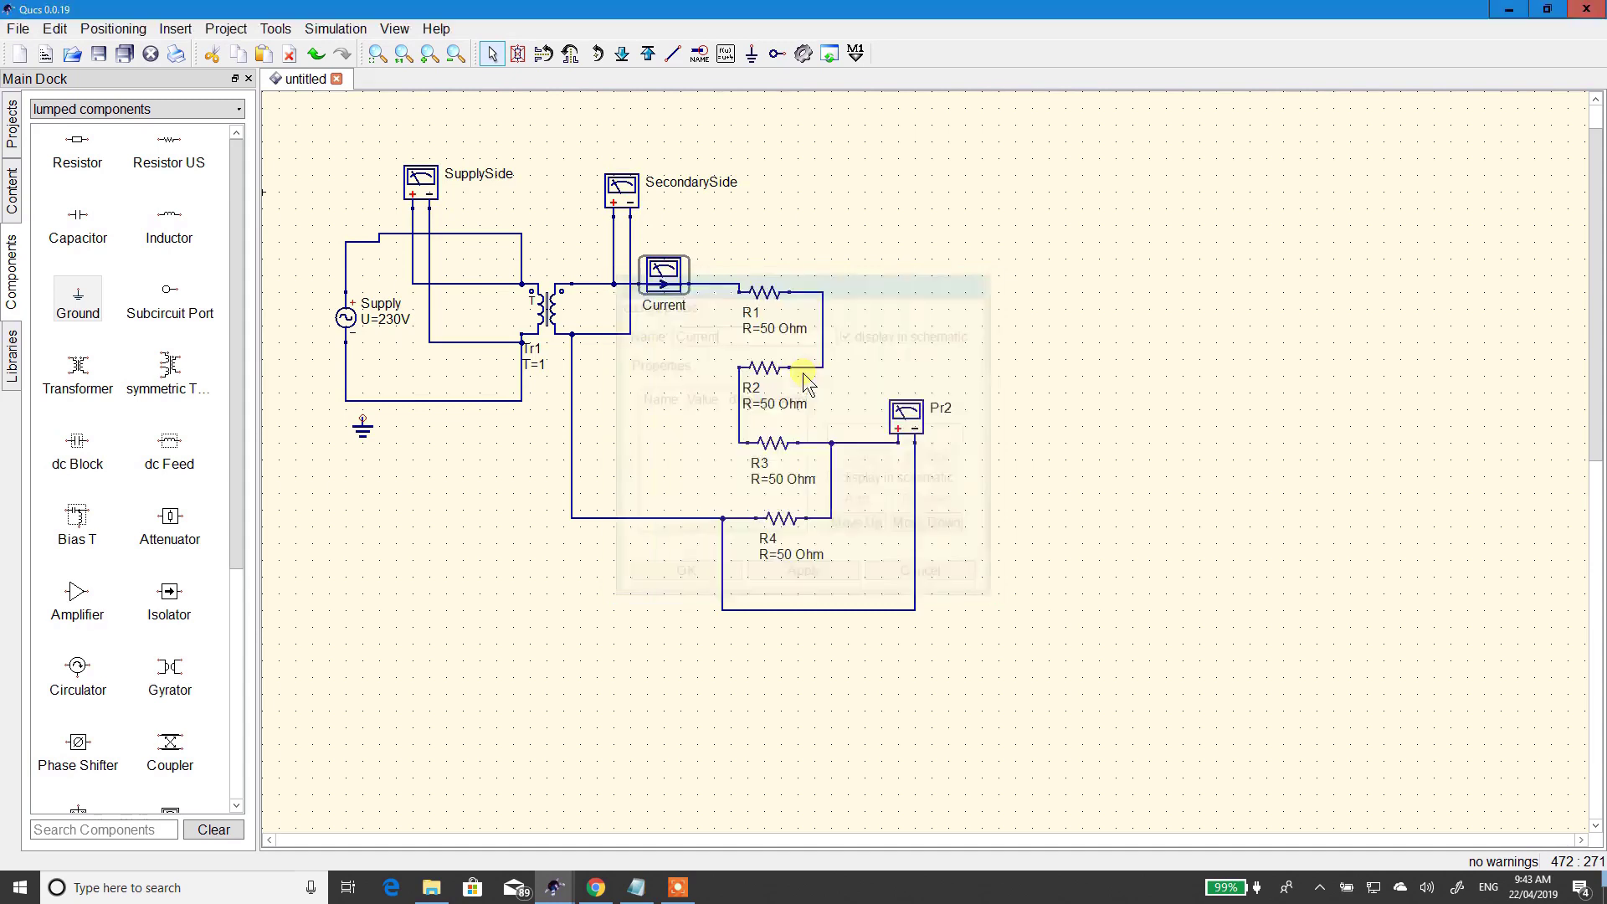
# - Rename probe Pr2 to Vout and attach the ground to the supply loop's bottom wire
pyautogui.click(917, 410)
pyautogui.rightClick(921, 412)
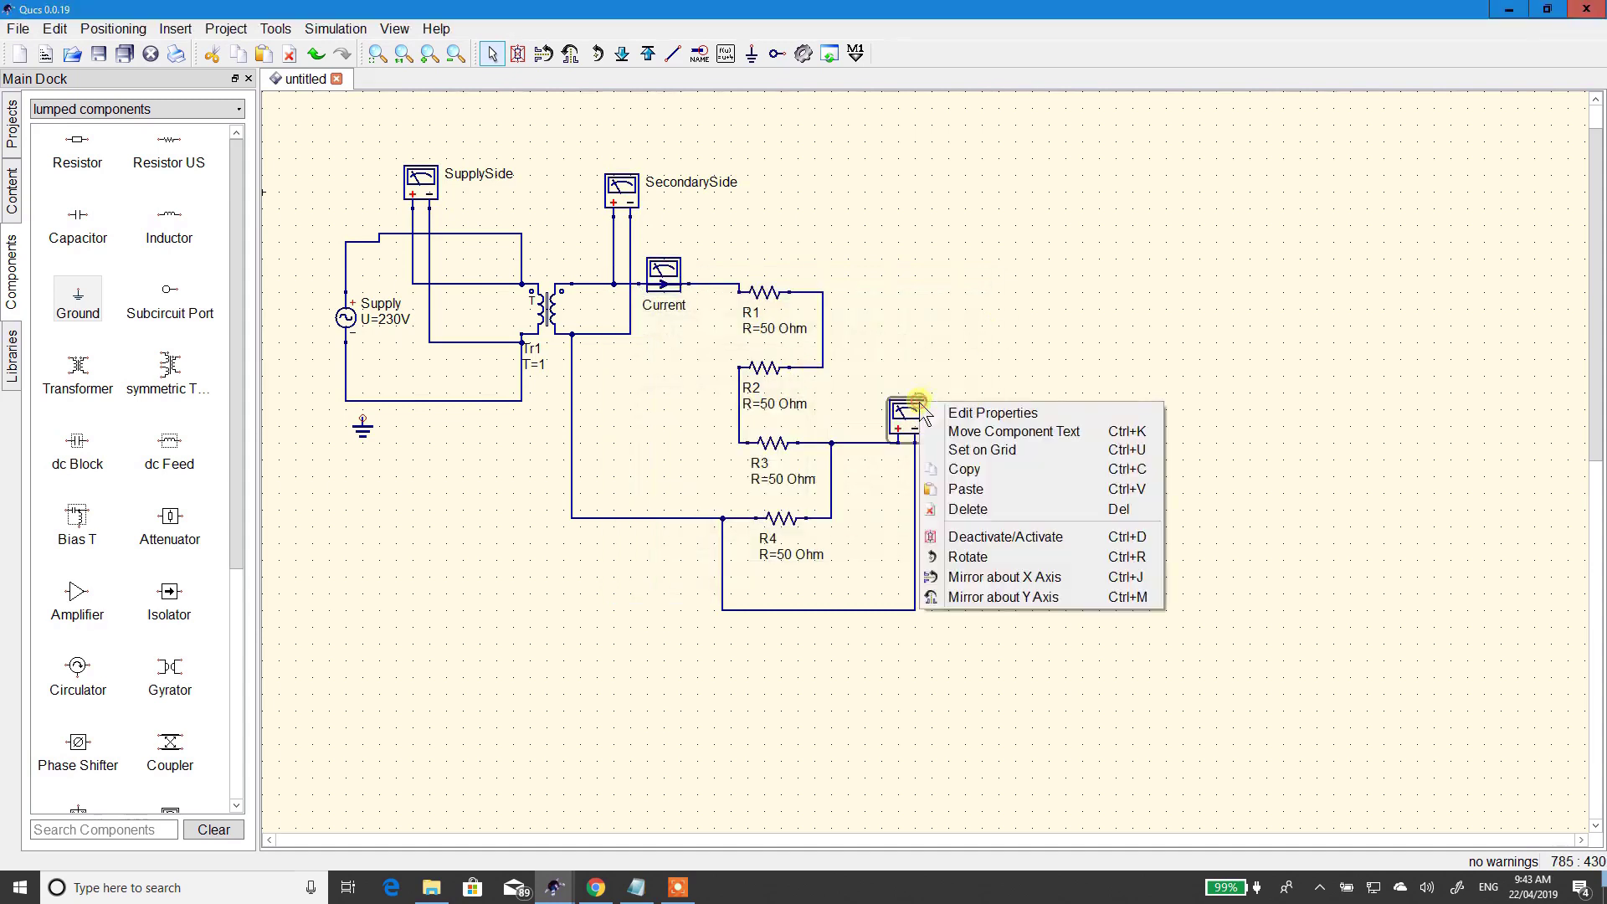
pyautogui.click(962, 415)
pyautogui.doubleClick(701, 333)
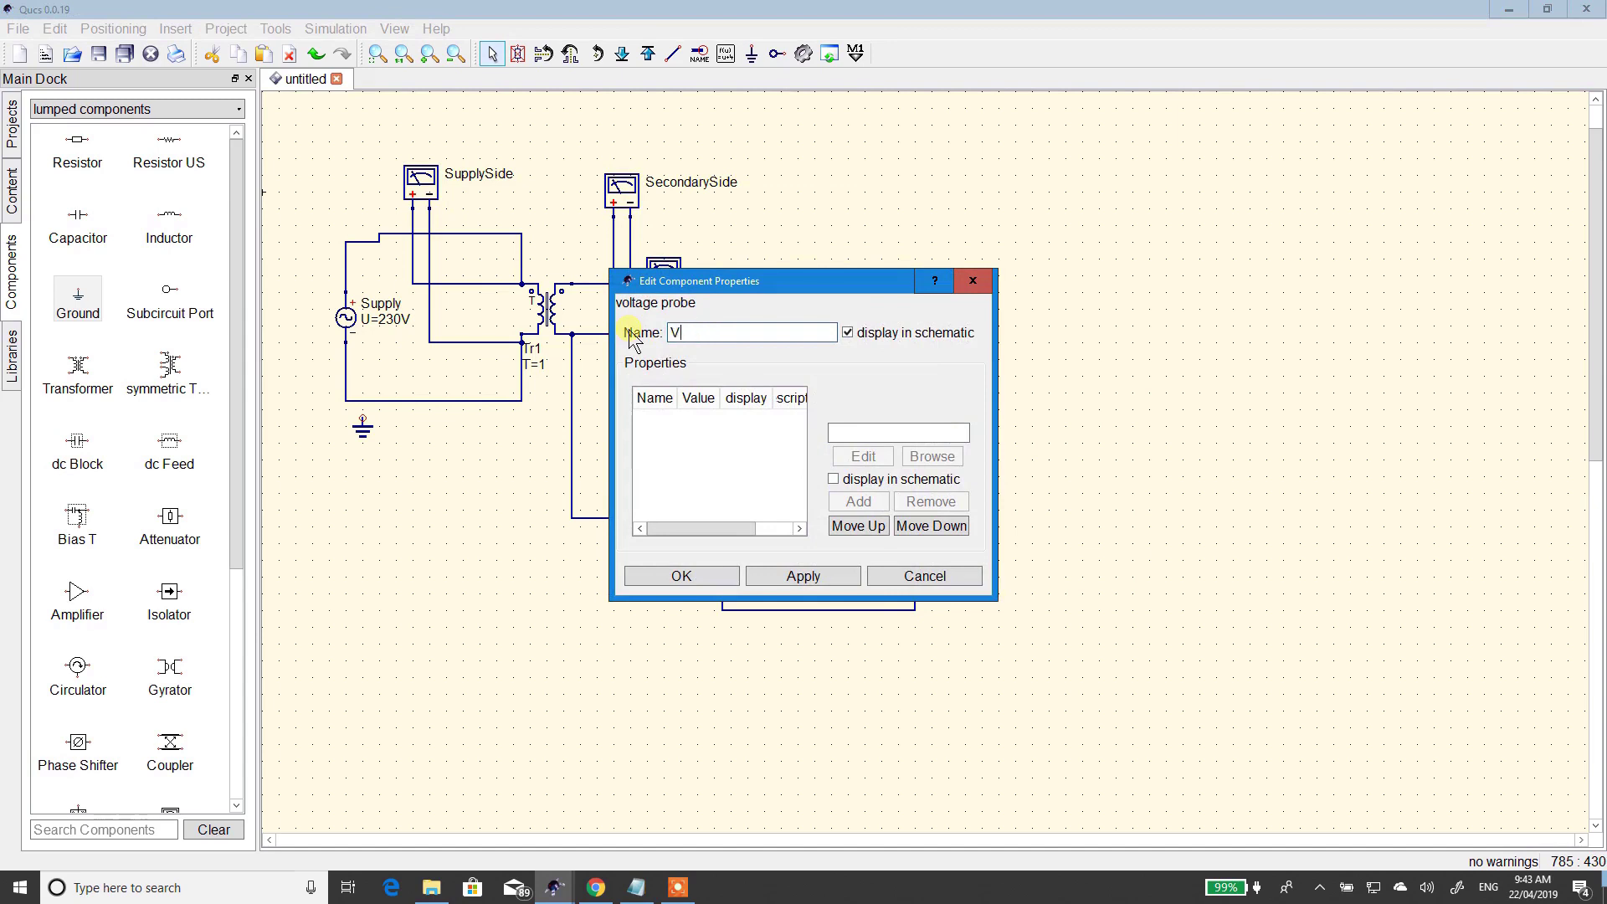
pyautogui.press('Return')
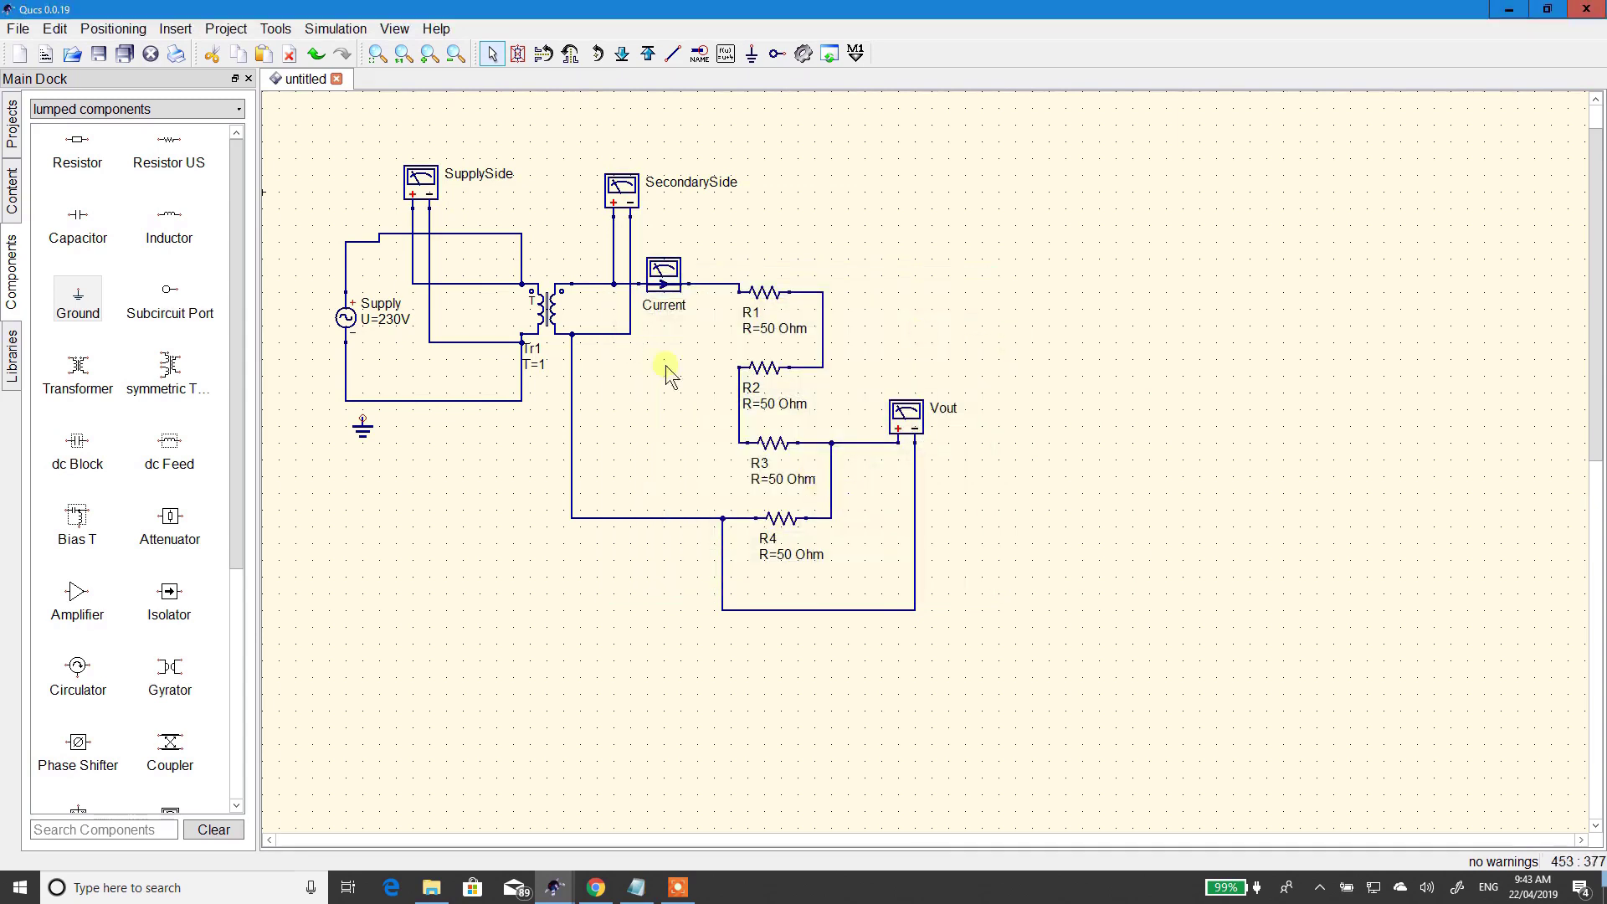
pyautogui.moveTo(361, 425); pyautogui.dragTo(362, 410)
# - Place an ac simulation component from the simulations category below the circuit
pyautogui.click(372, 441)
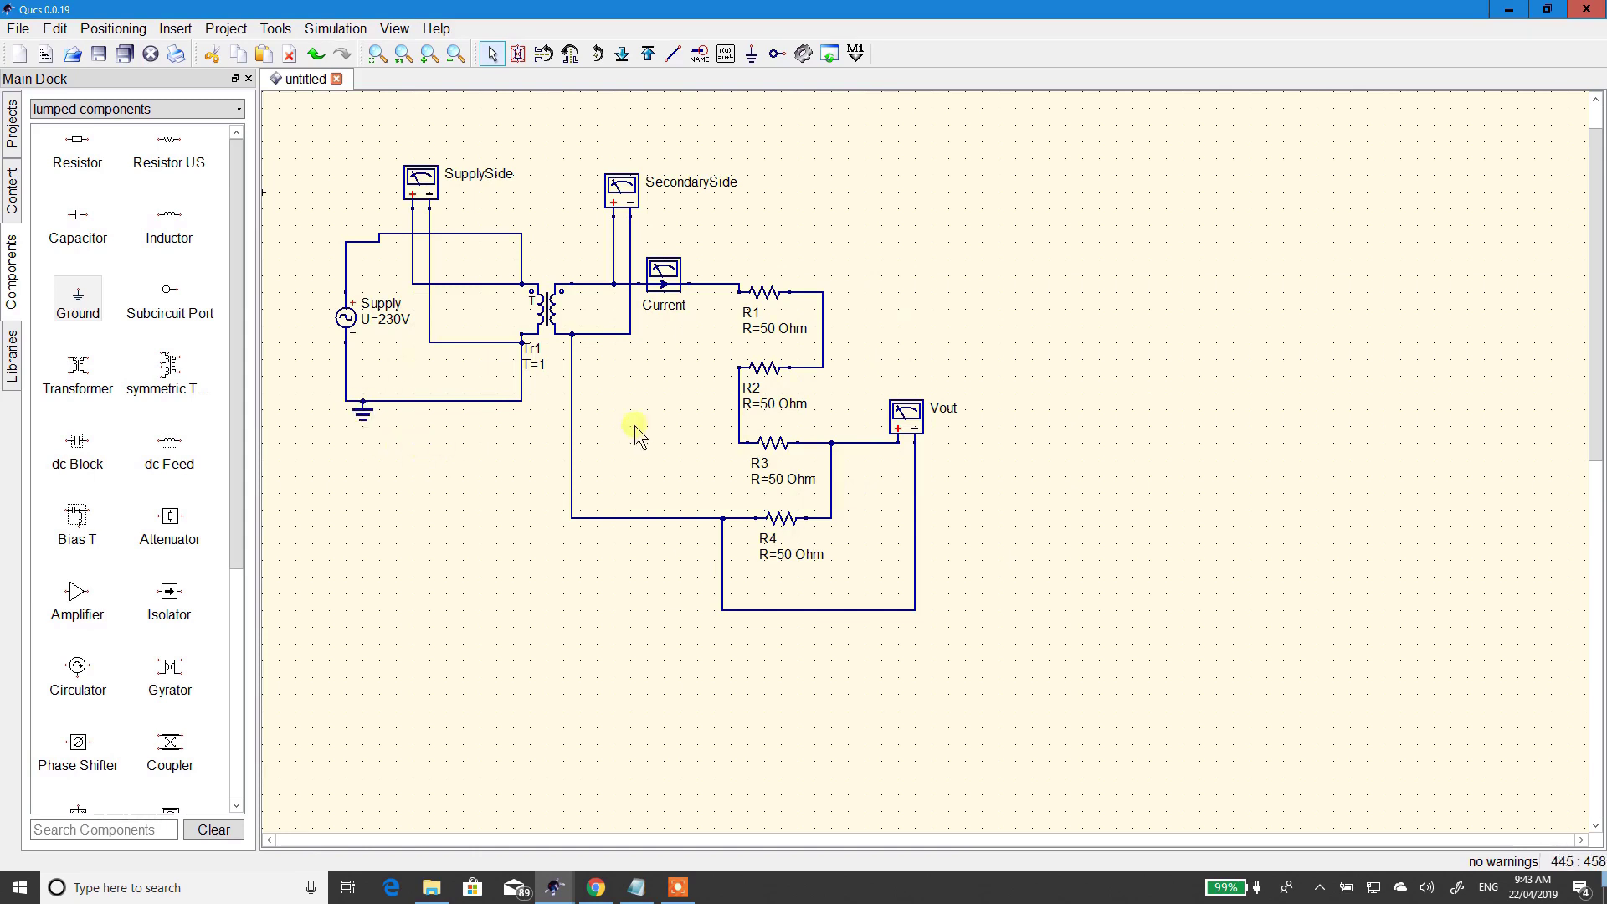
pyautogui.click(100, 109)
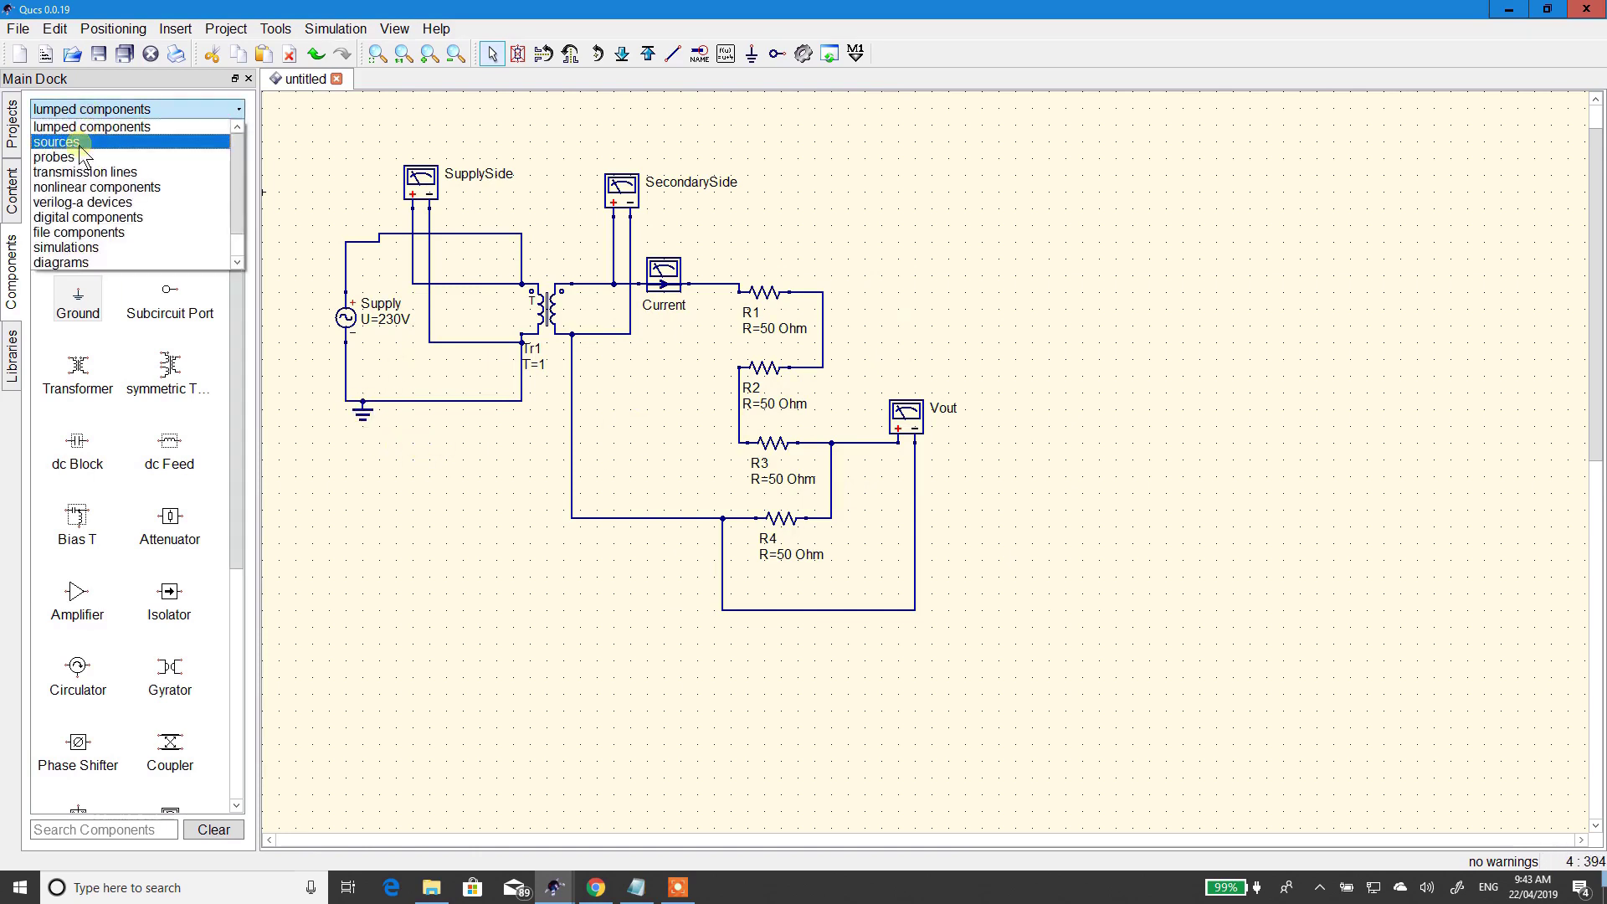
pyautogui.click(79, 144)
pyautogui.click(77, 111)
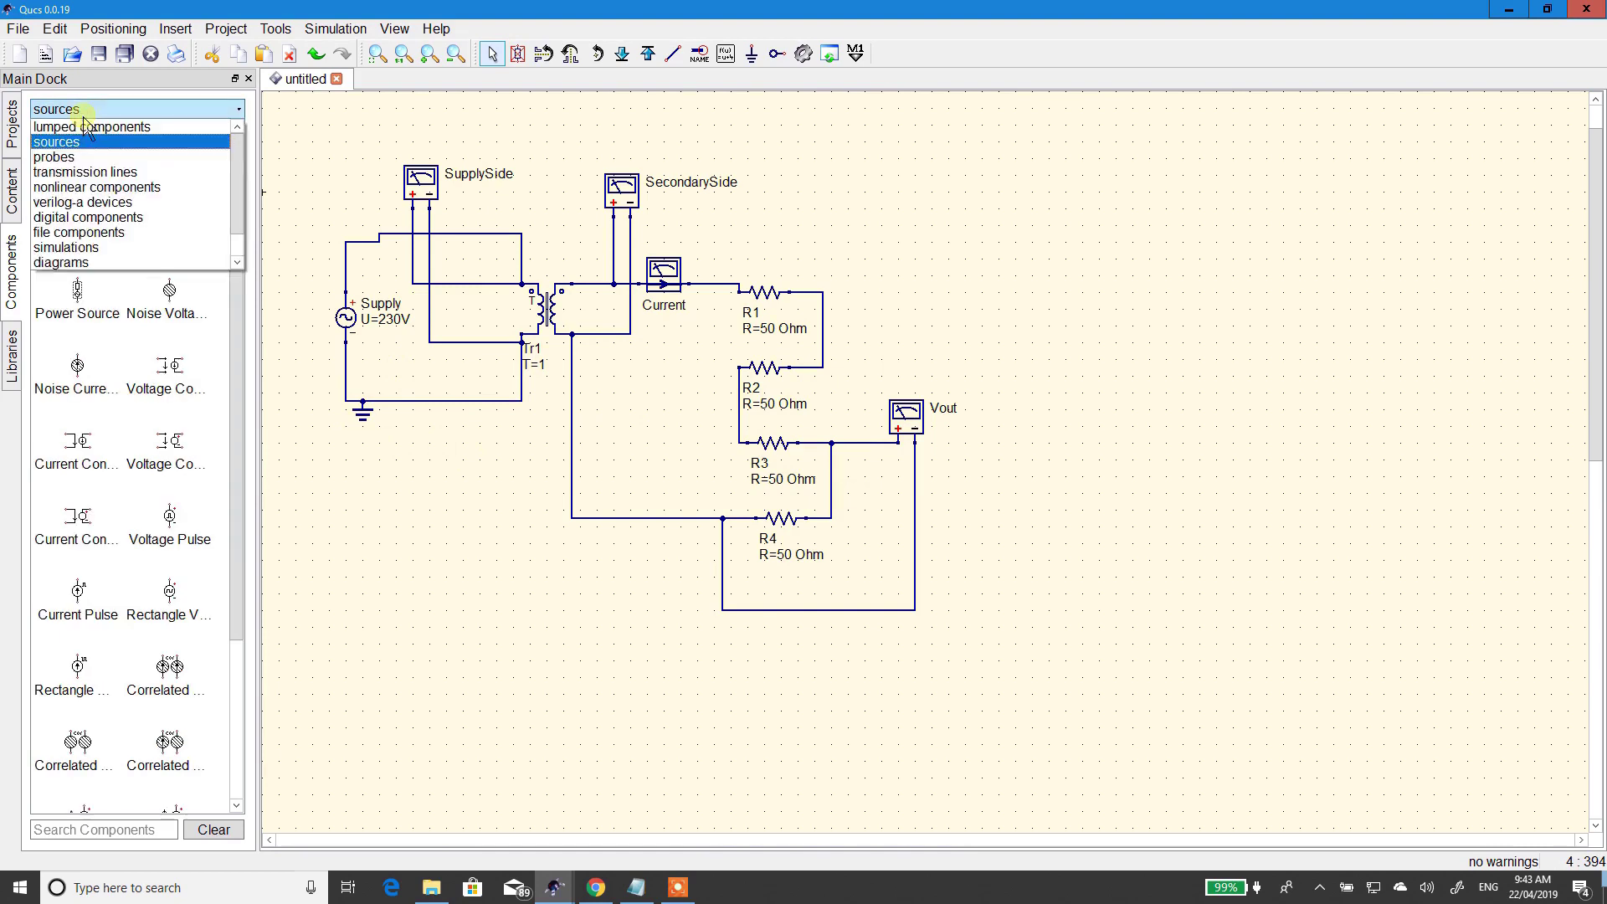
pyautogui.click(67, 247)
pyautogui.click(76, 220)
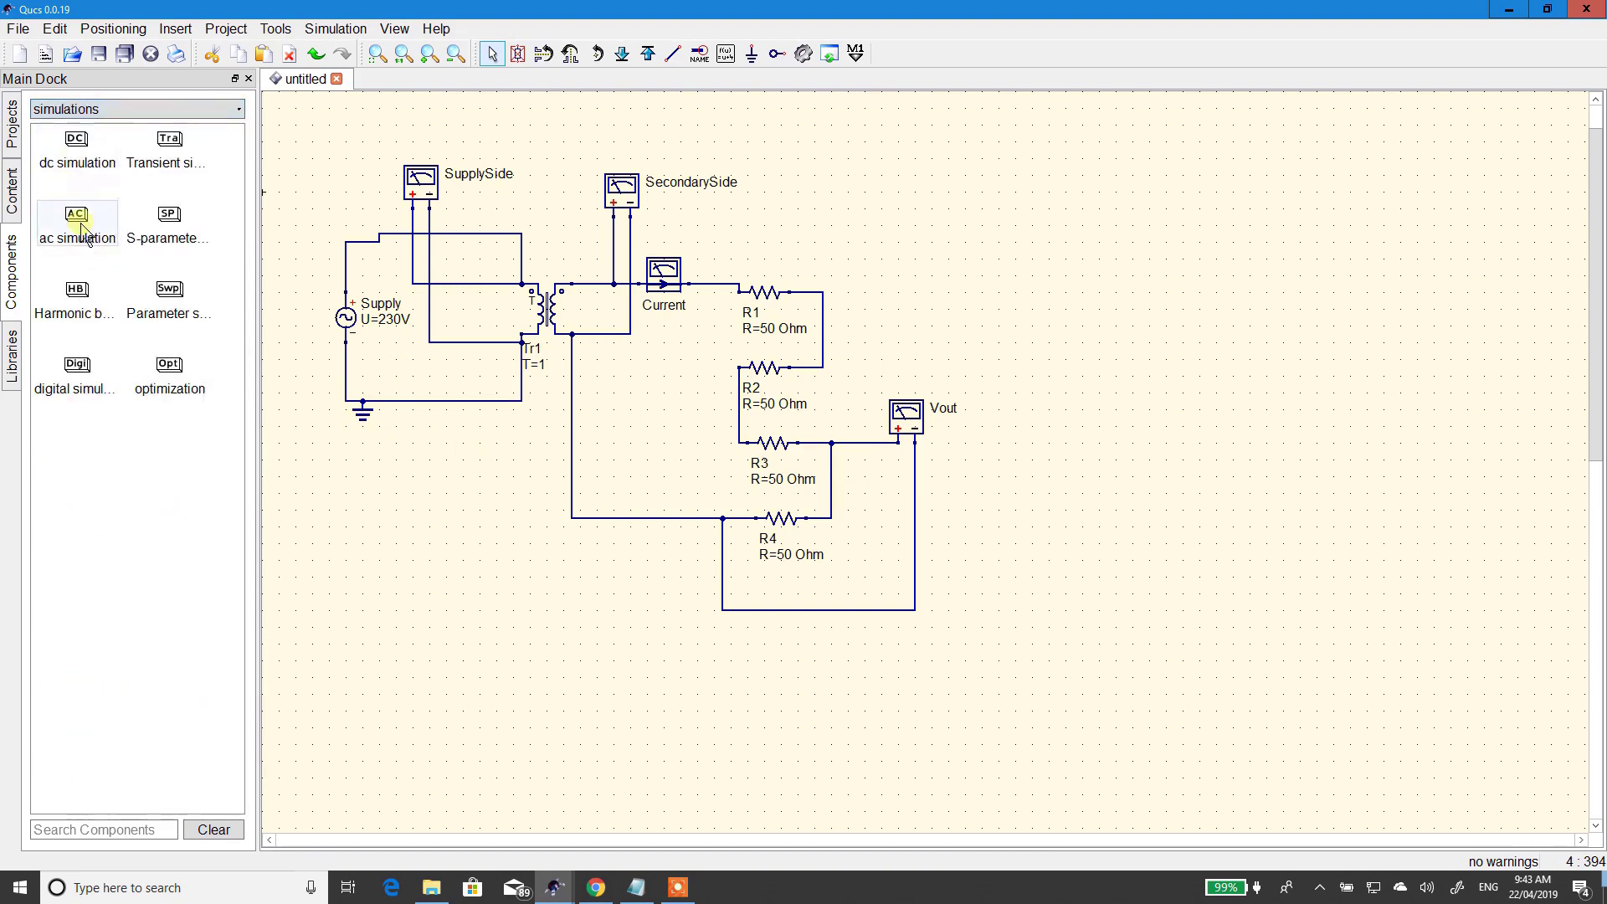
pyautogui.click(452, 654)
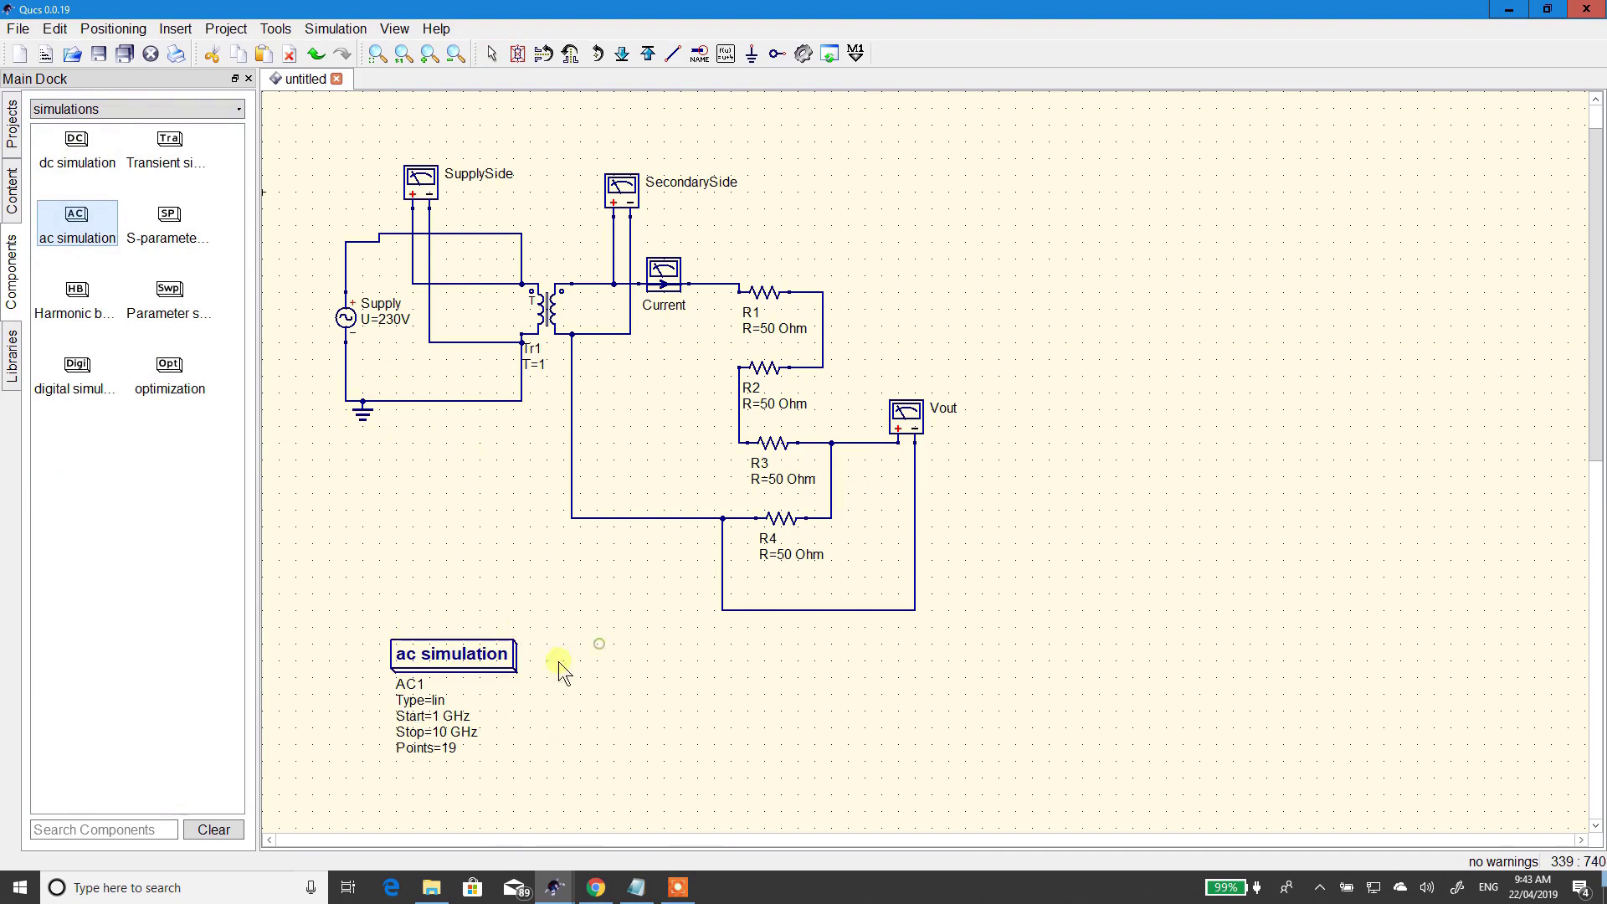
# - Set the AC1 sweep to start 50Hz, stop 50.5Hz, with 2 points
pyautogui.rightClick(482, 668)
pyautogui.click(544, 673)
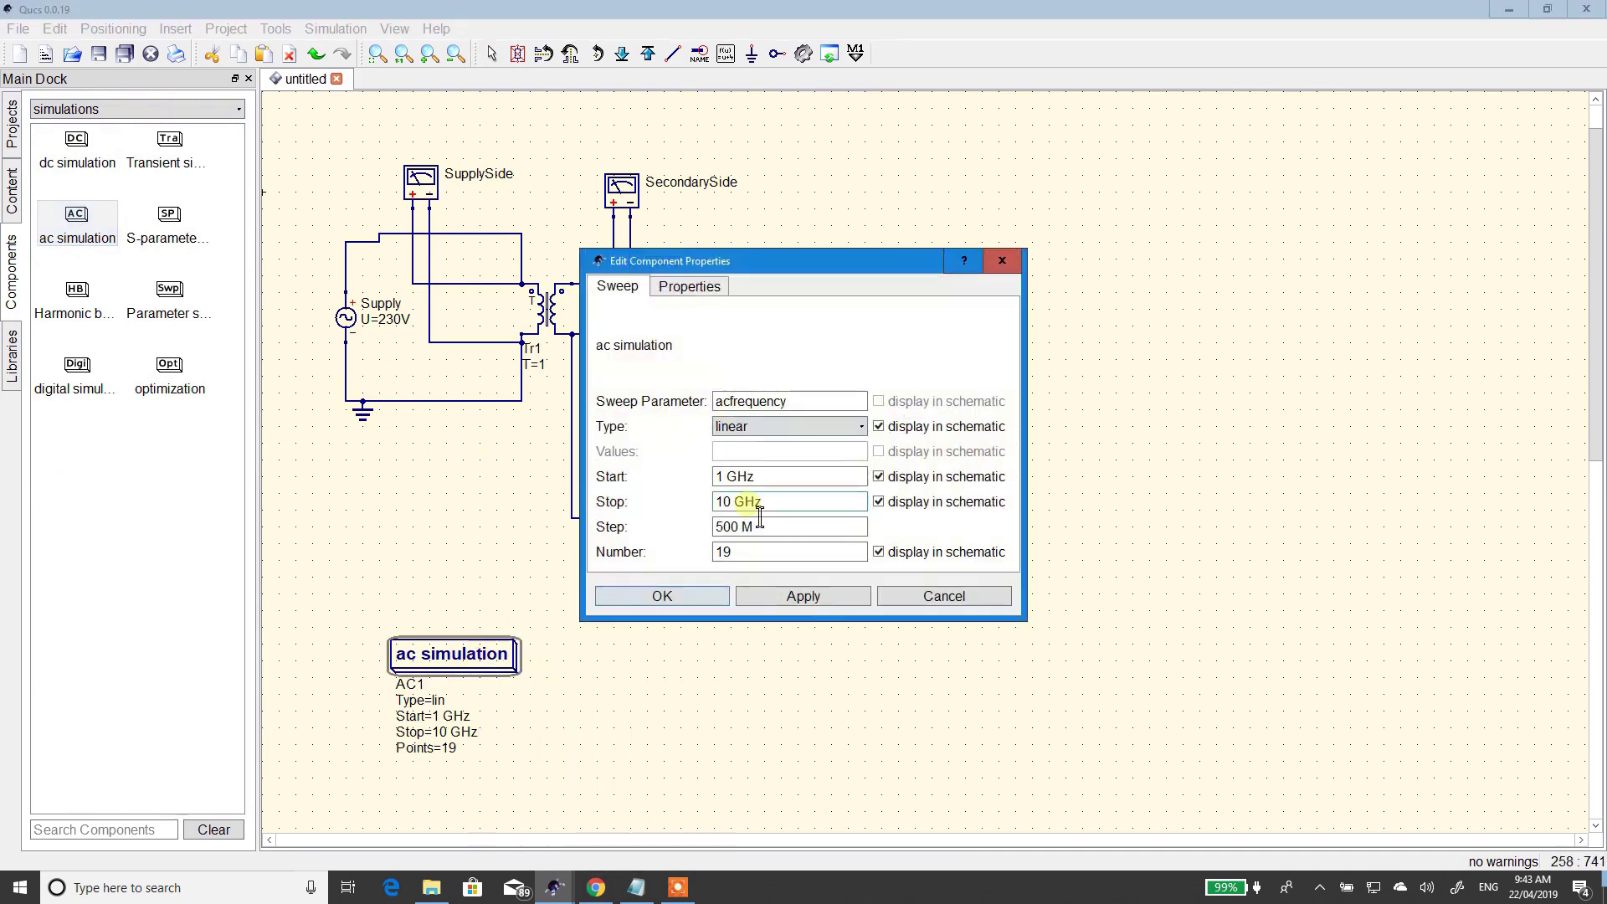
pyautogui.tripleClick(728, 476)
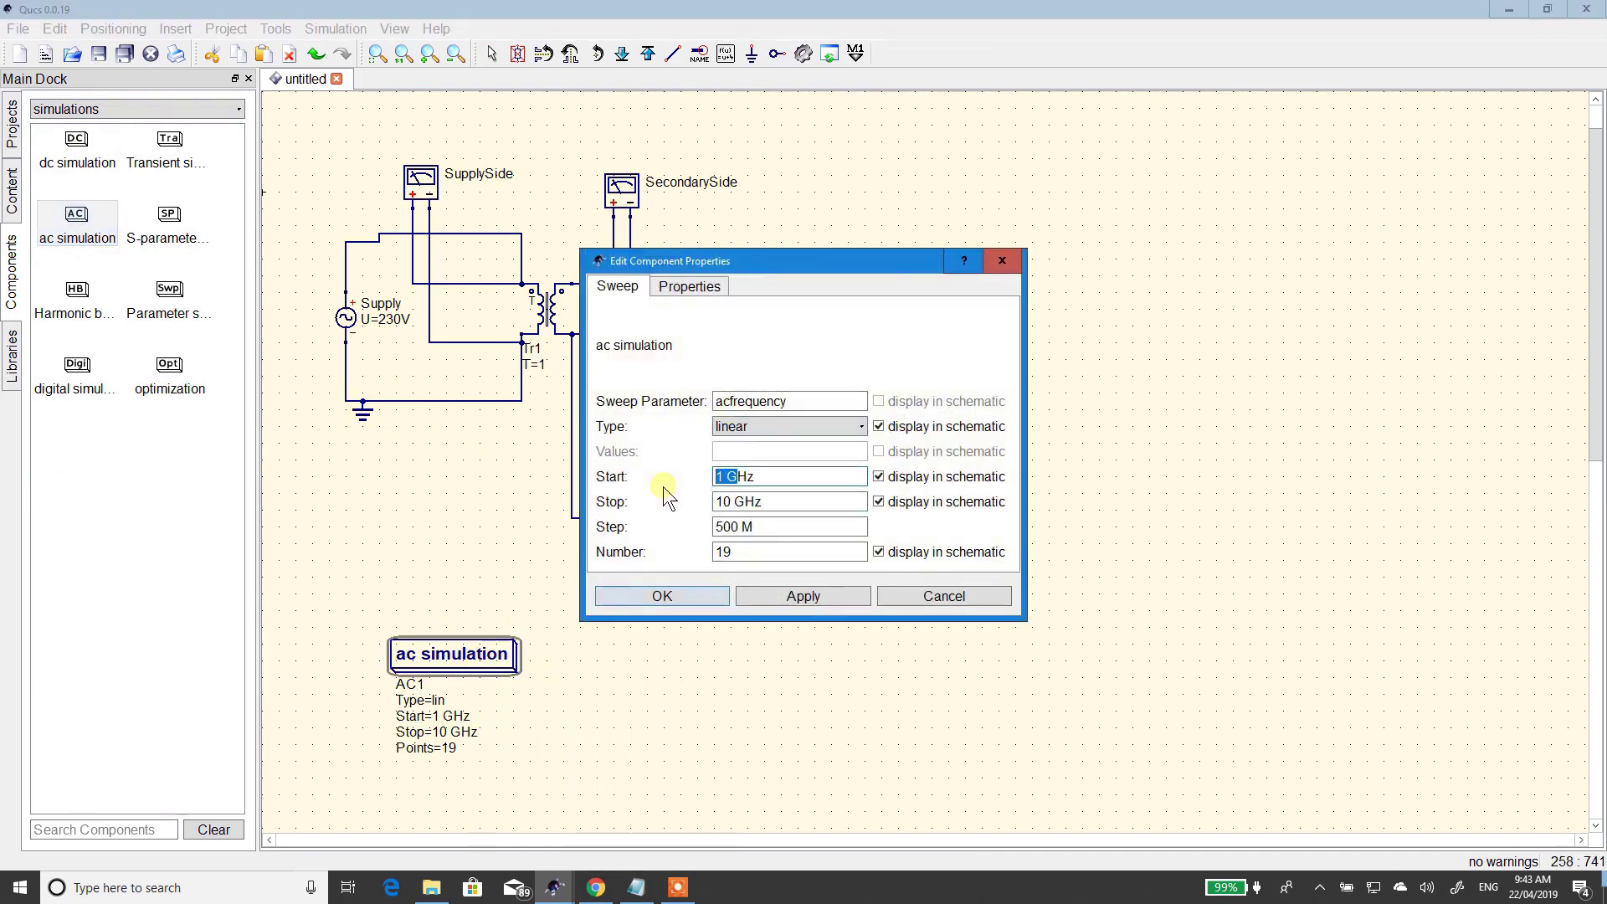
pyautogui.write('50Hz')
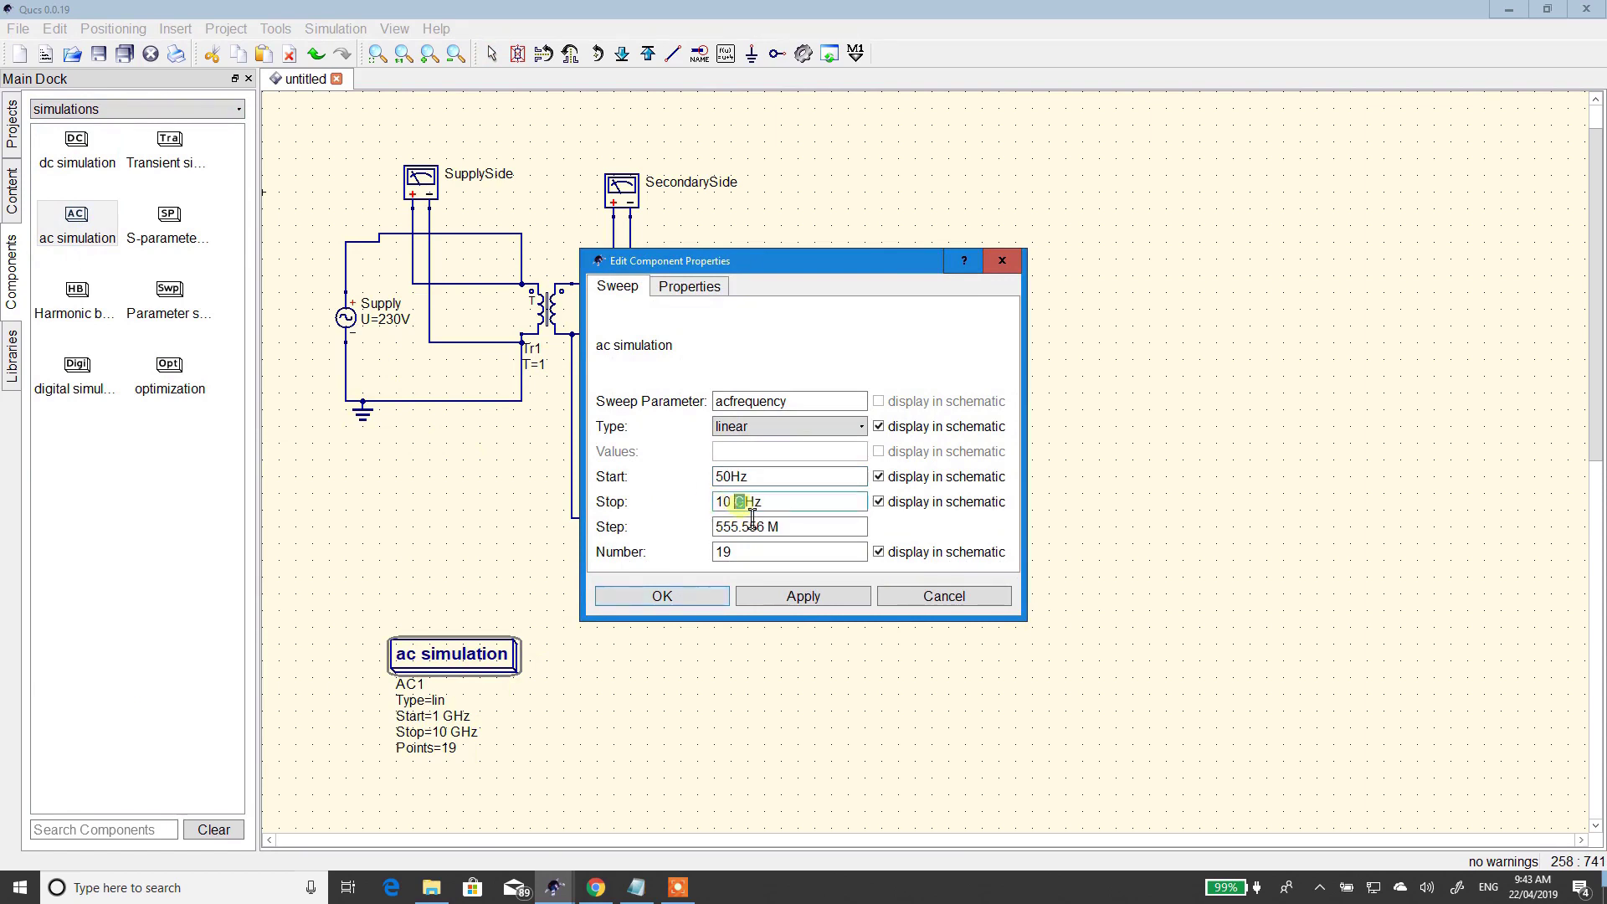
pyautogui.tripleClick(722, 502)
pyautogui.write('5Hz0.')
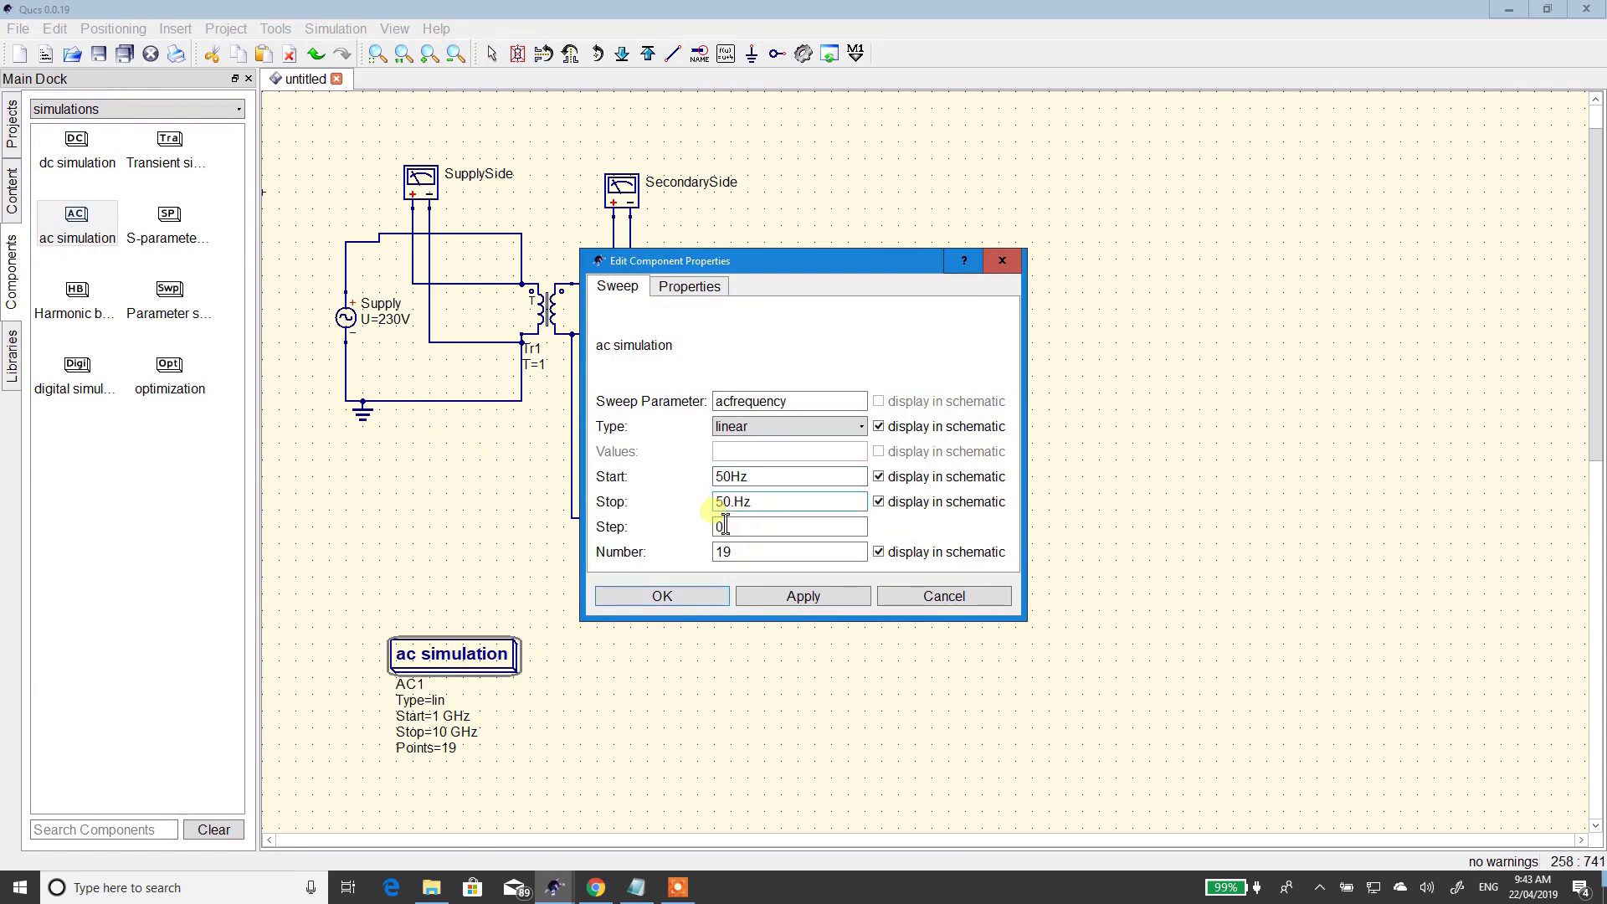
pyautogui.write('5')
pyautogui.tripleClick(722, 552)
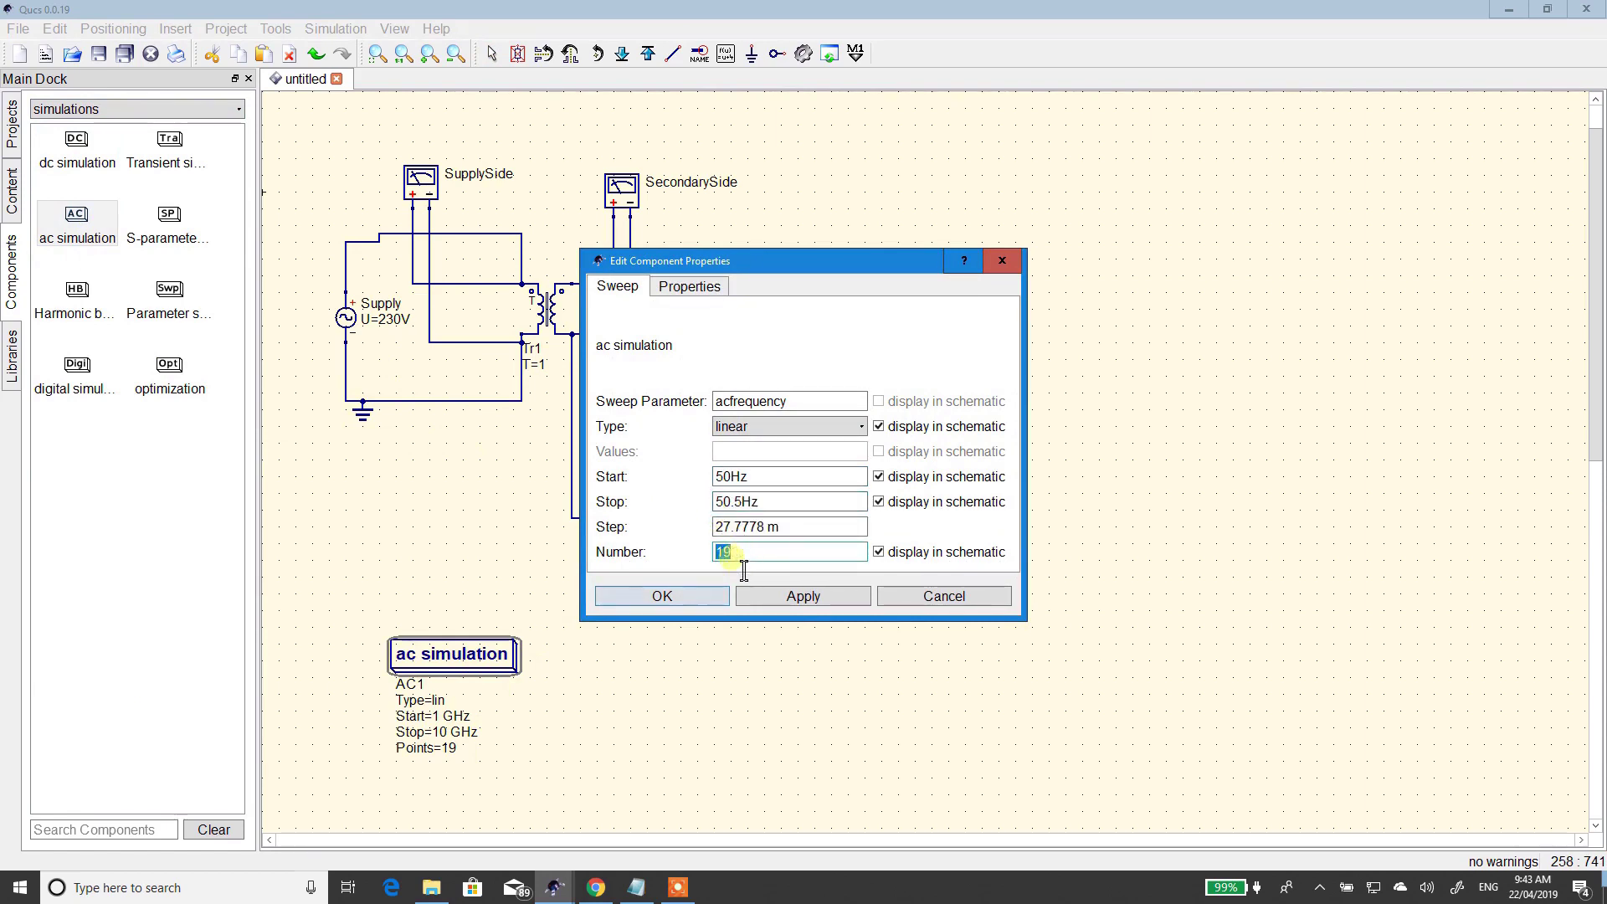
pyautogui.write('2')
pyautogui.click(798, 598)
pyautogui.click(700, 598)
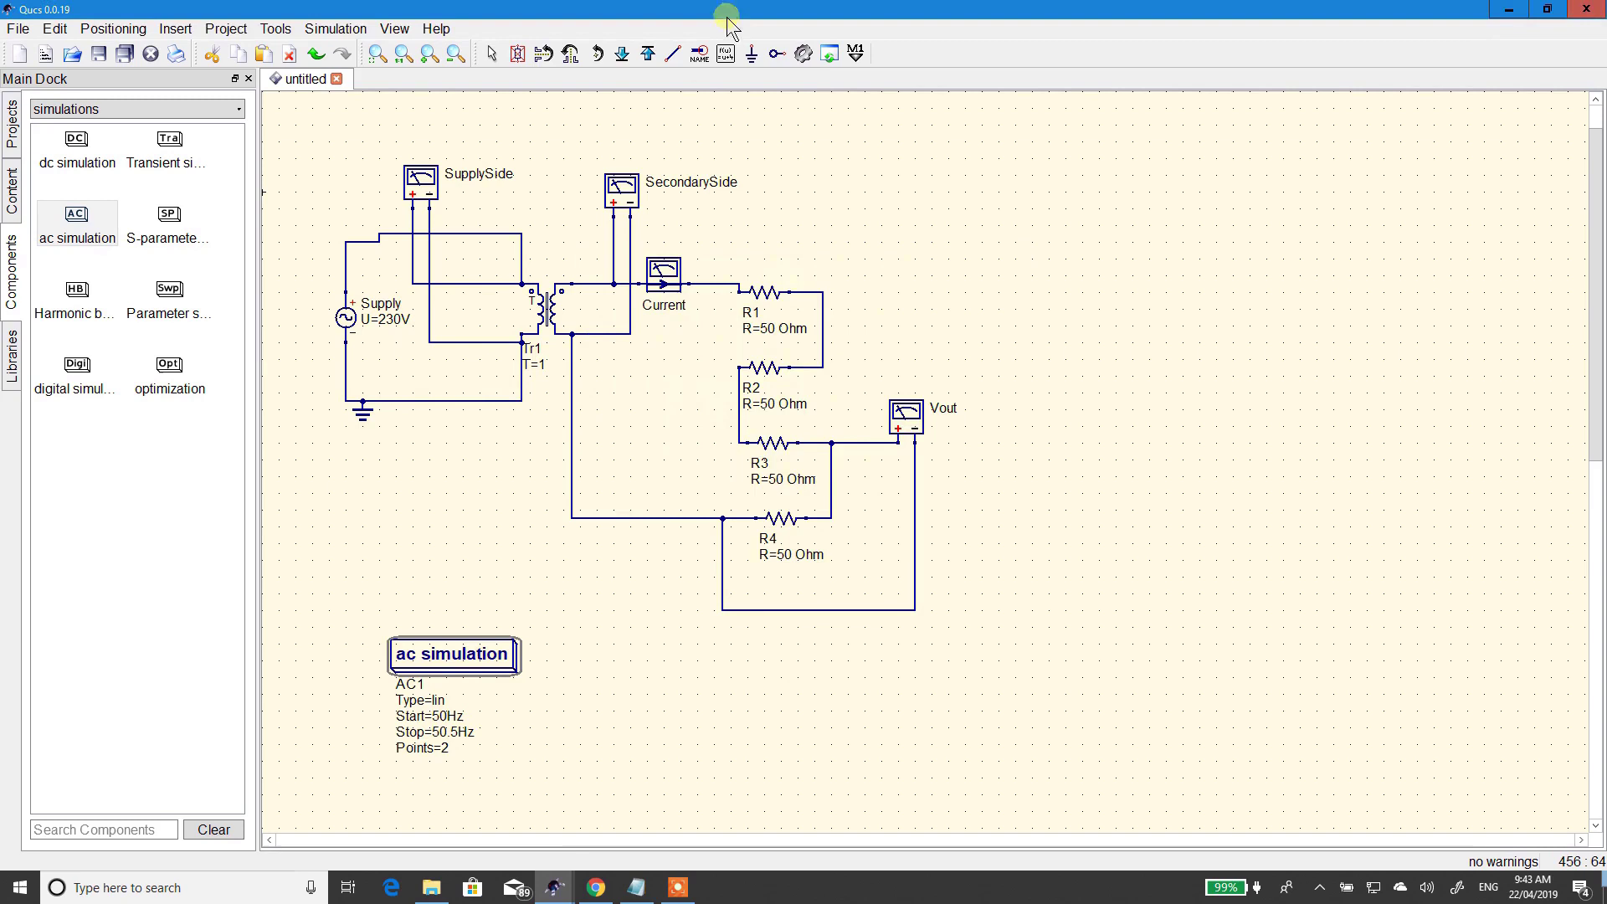
# - Simulate the circuit, saving it as test2.sch, then return to the test2.sch schematic tab
pyautogui.click(805, 61)
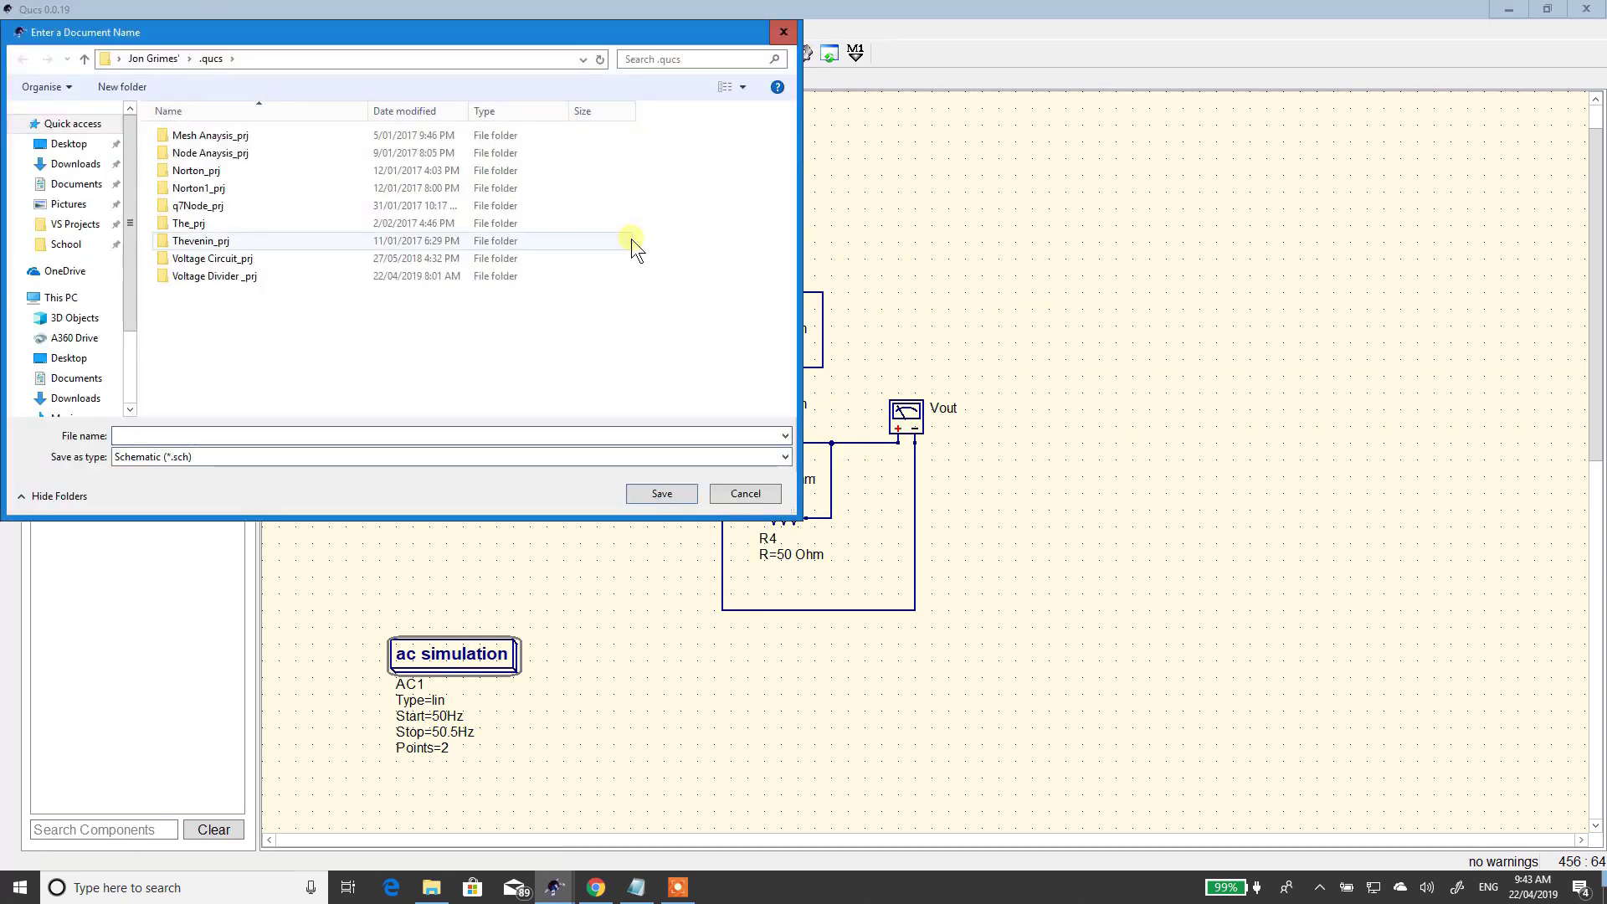
pyautogui.write('test2')
pyautogui.press('Return')
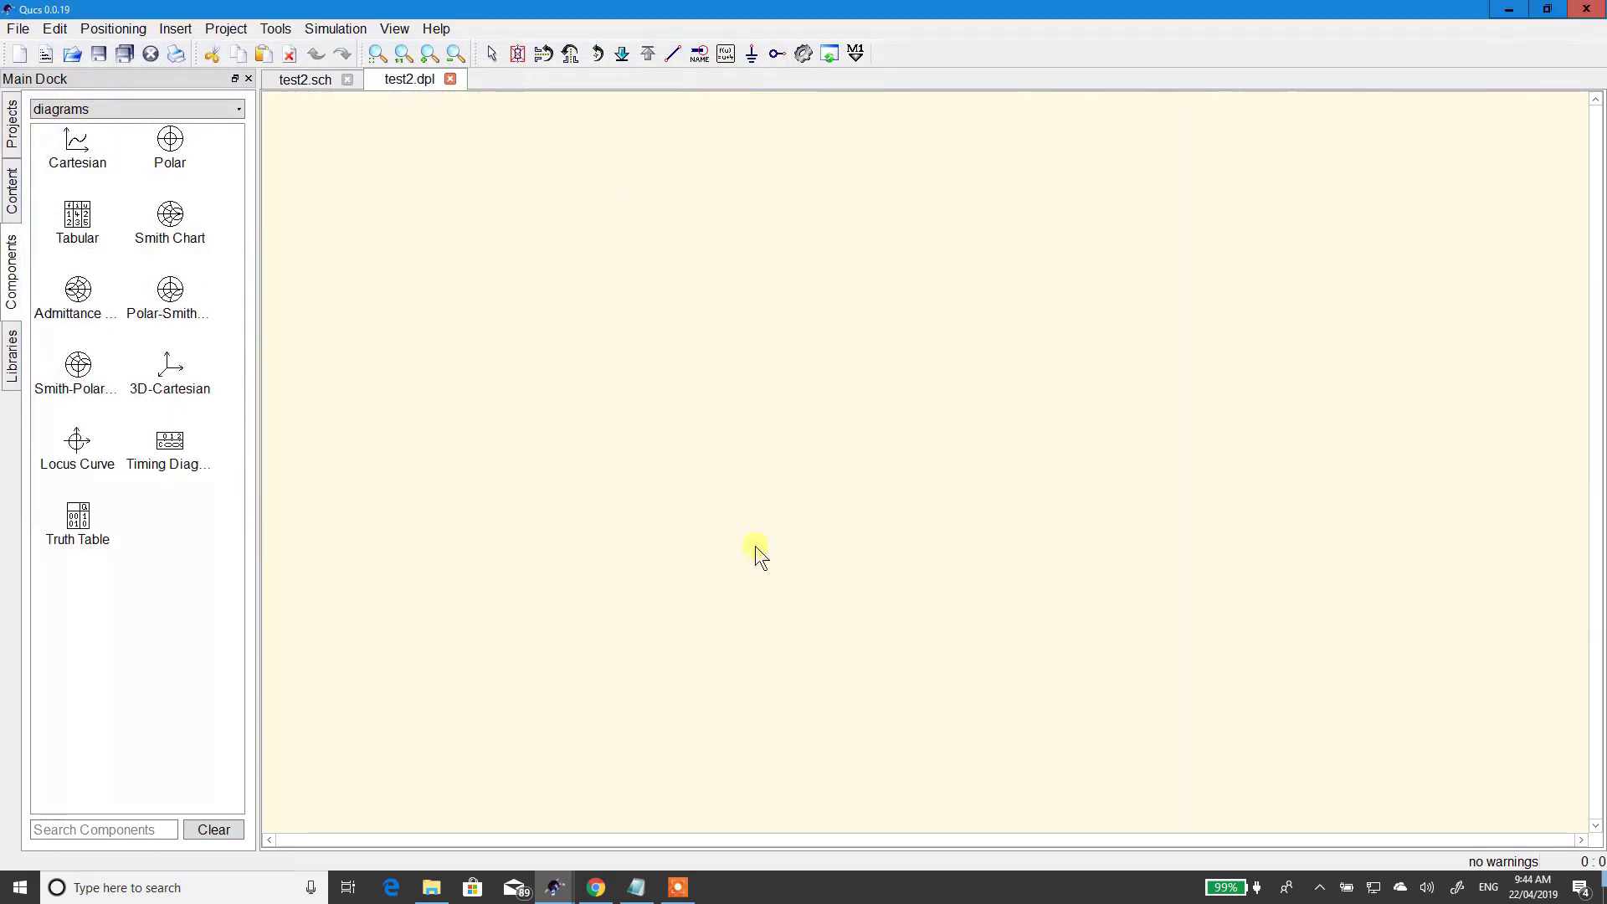
pyautogui.click(293, 77)
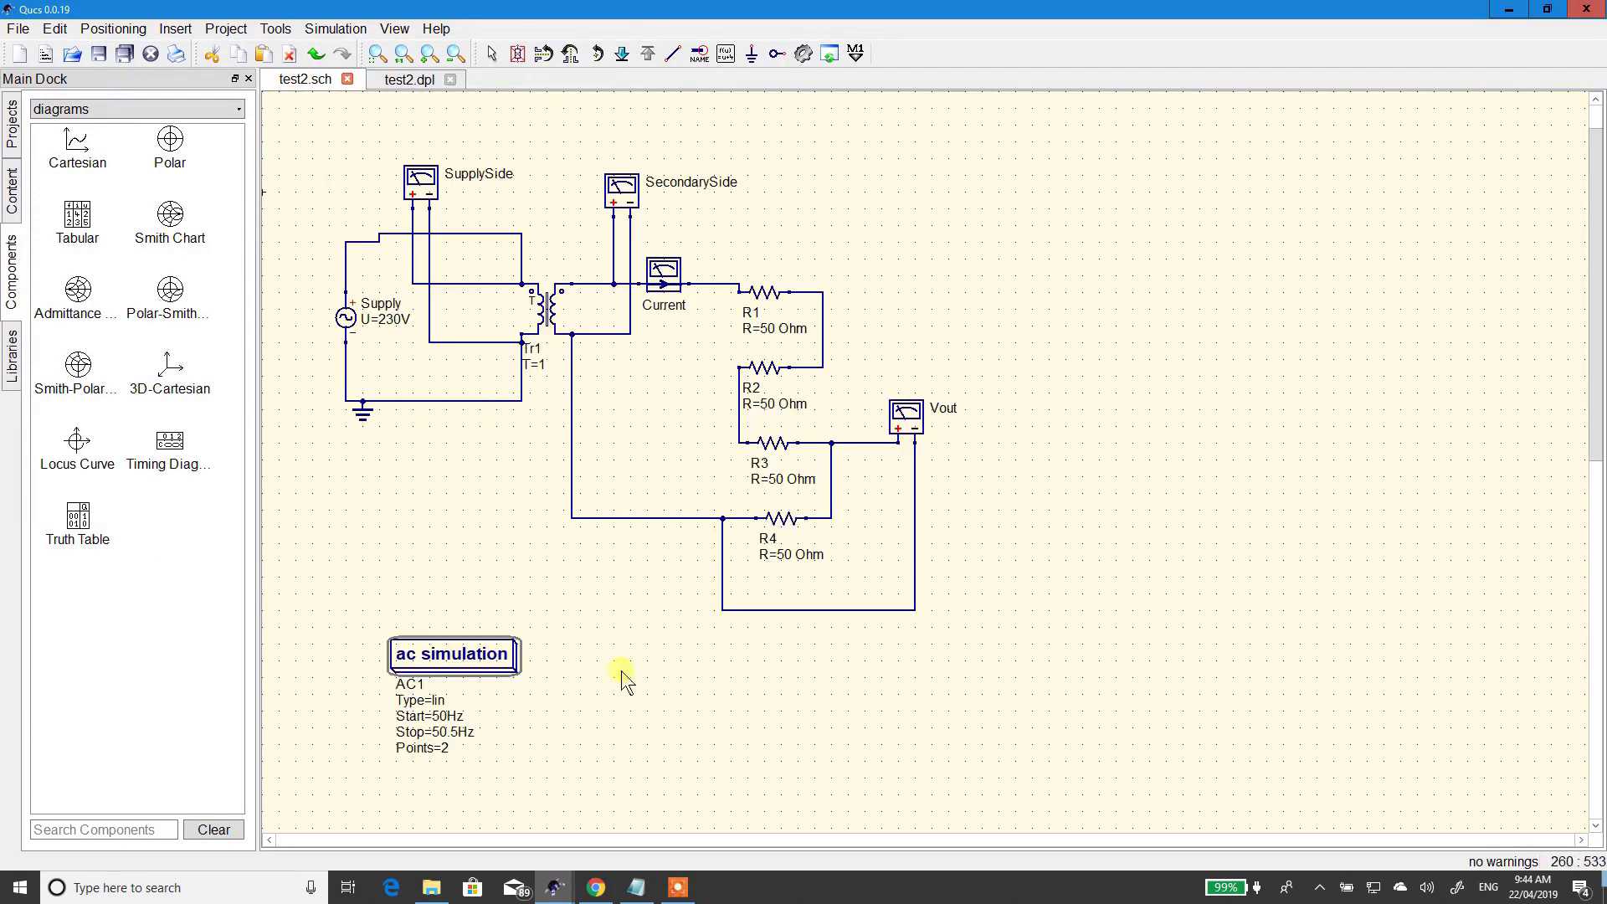
# - Place a tabular diagram beside the circuit and add SupplySide.v and Vout.v to it
pyautogui.click(76, 219)
pyautogui.click(1046, 368)
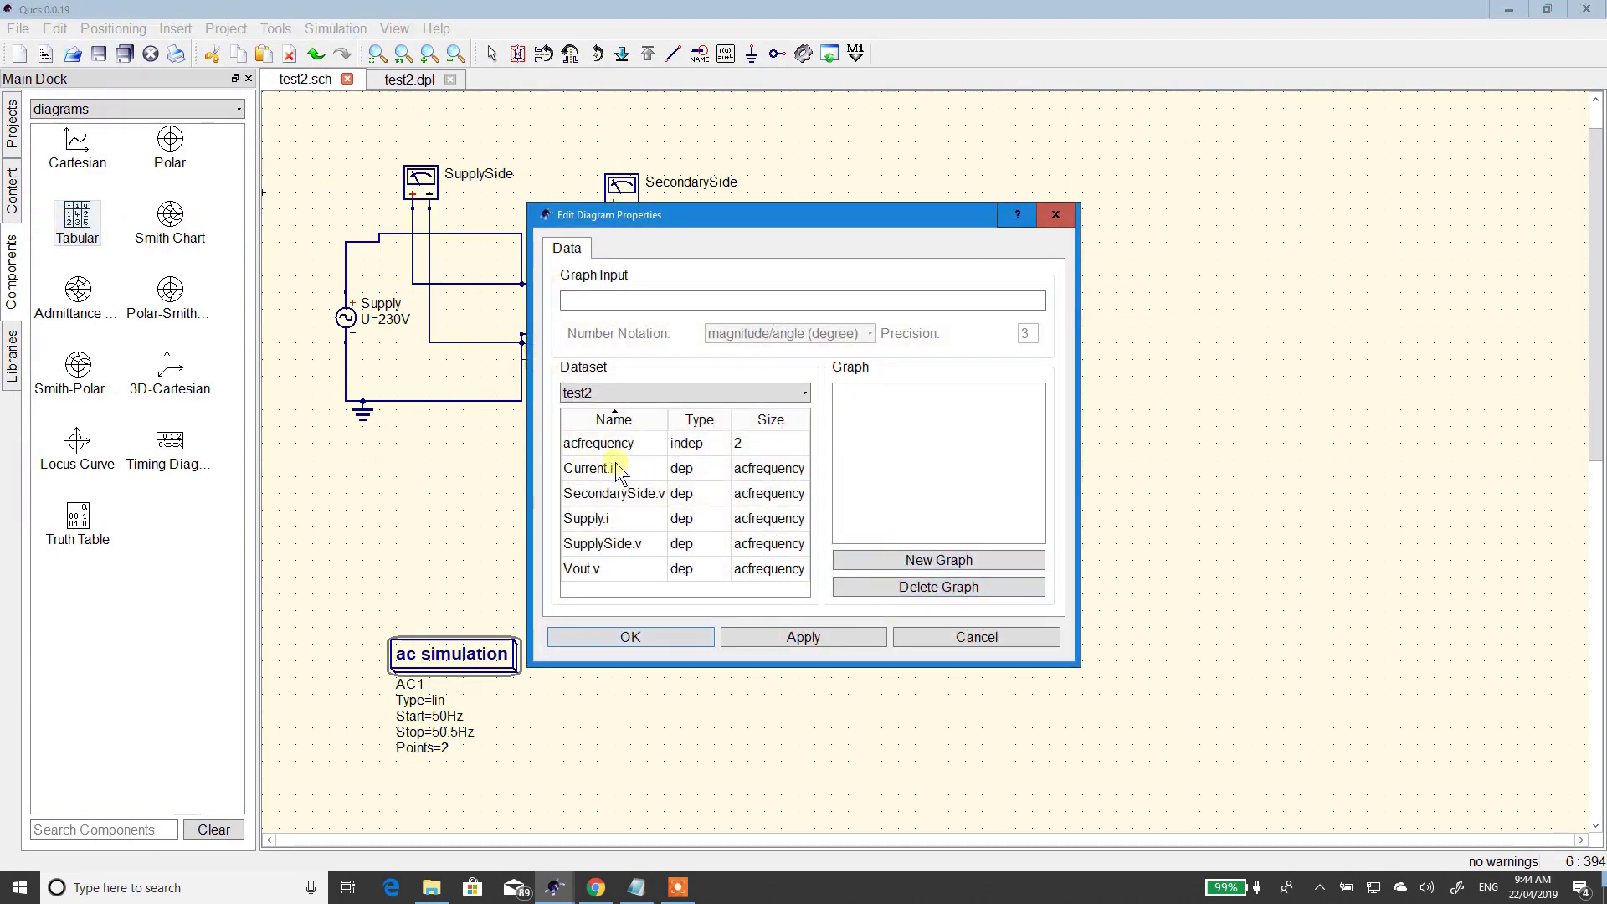
pyautogui.doubleClick(584, 544)
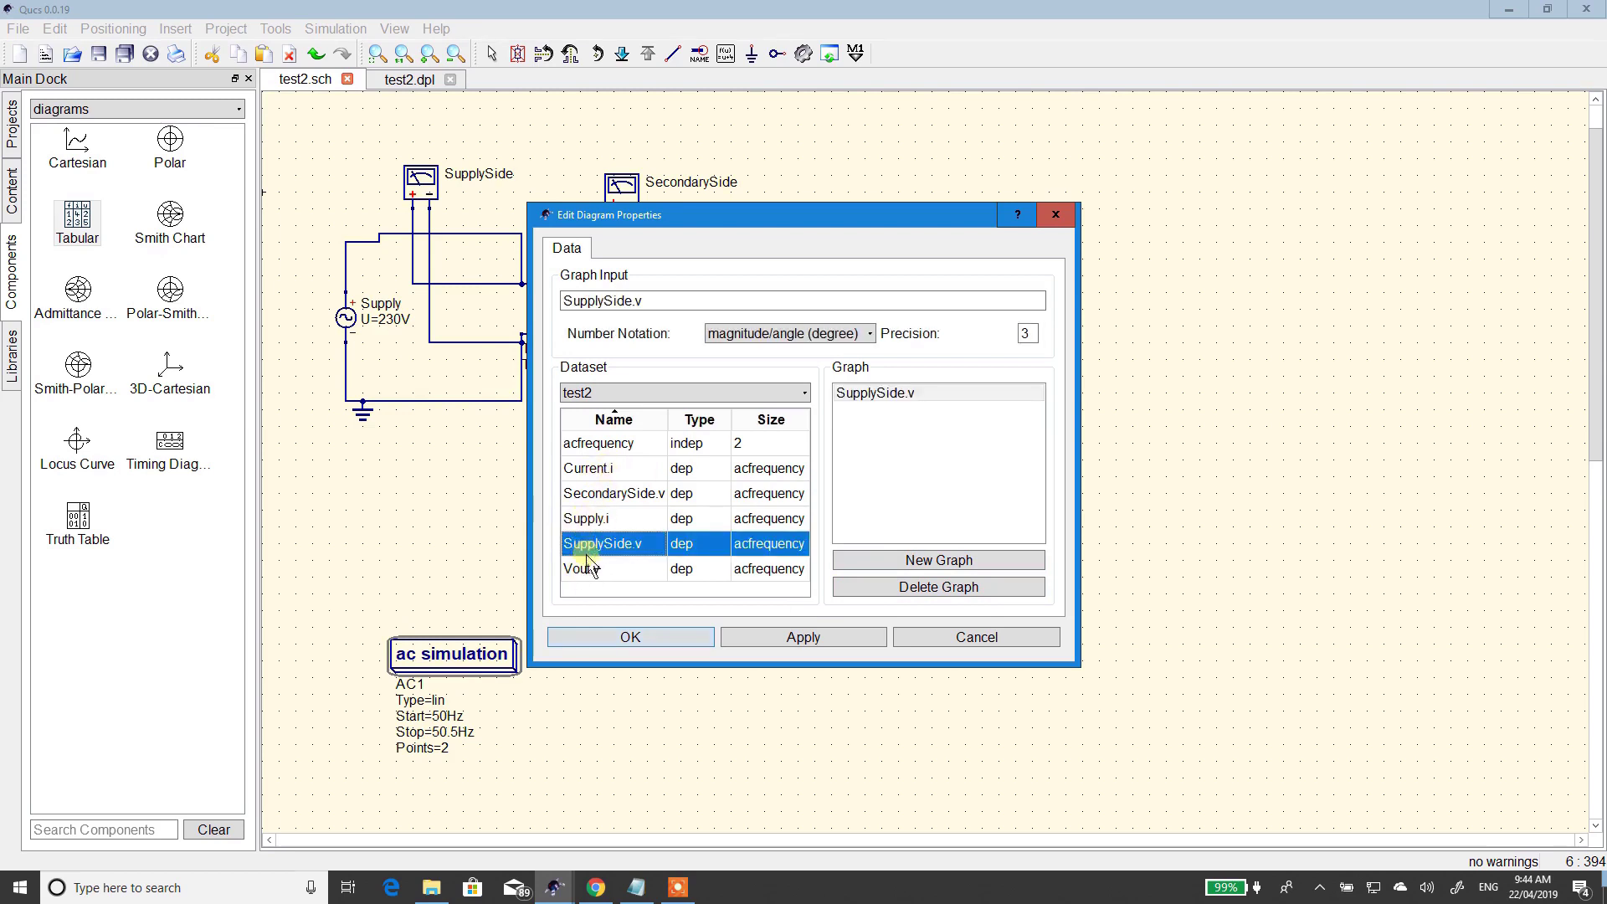
pyautogui.doubleClick(583, 569)
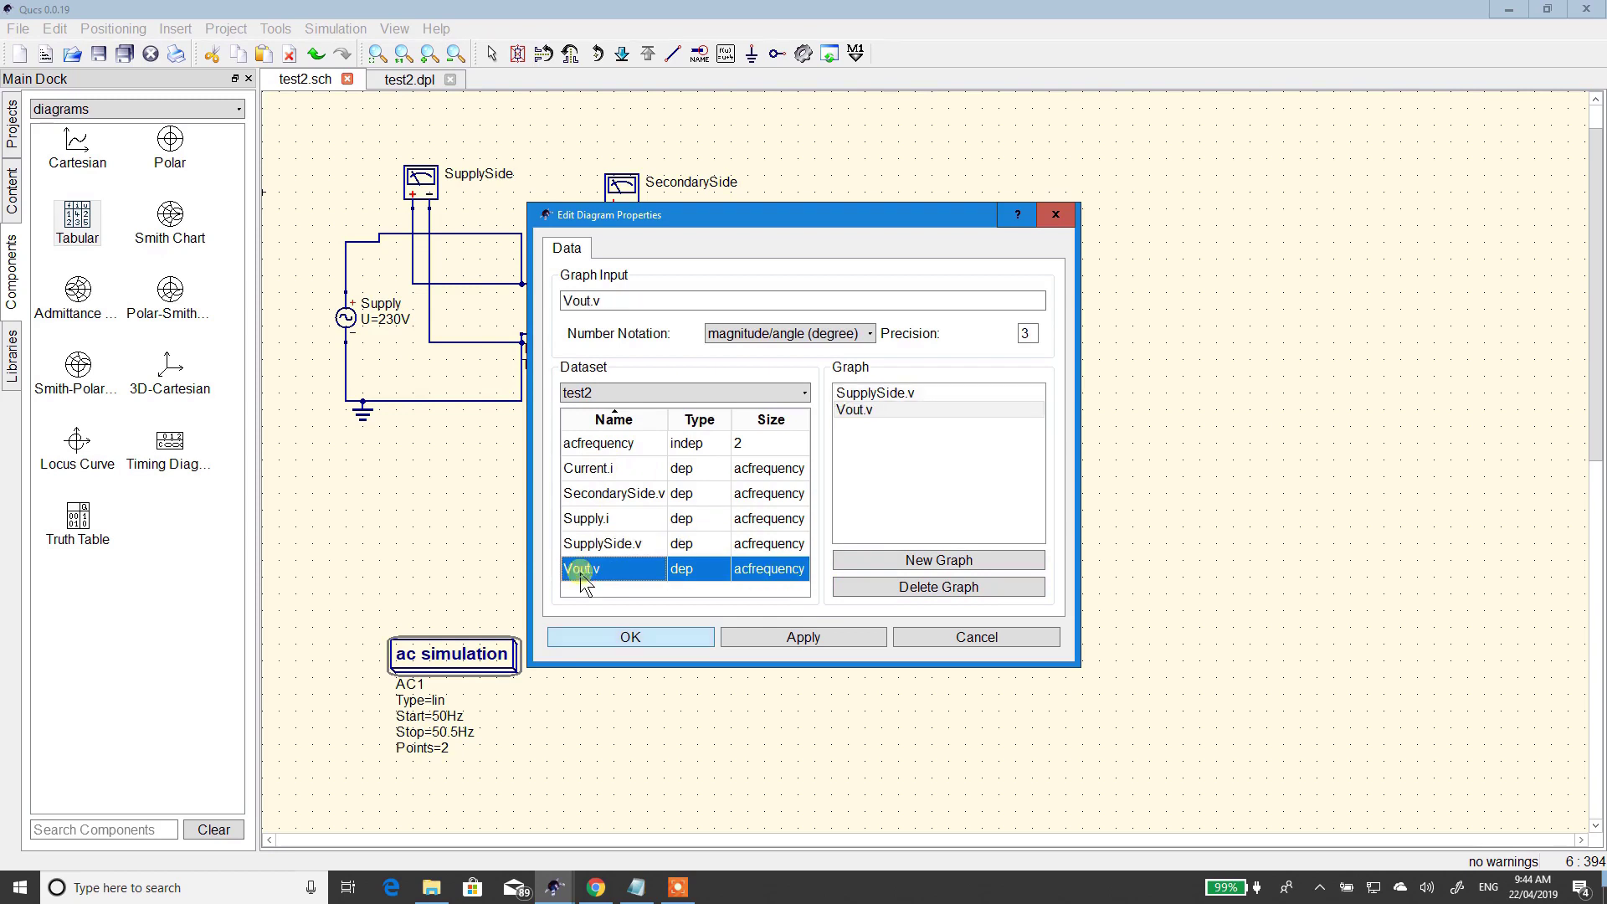
# - Replace the mistakenly added Supply.i with Current.i and confirm the table's contents
pyautogui.doubleClick(591, 520)
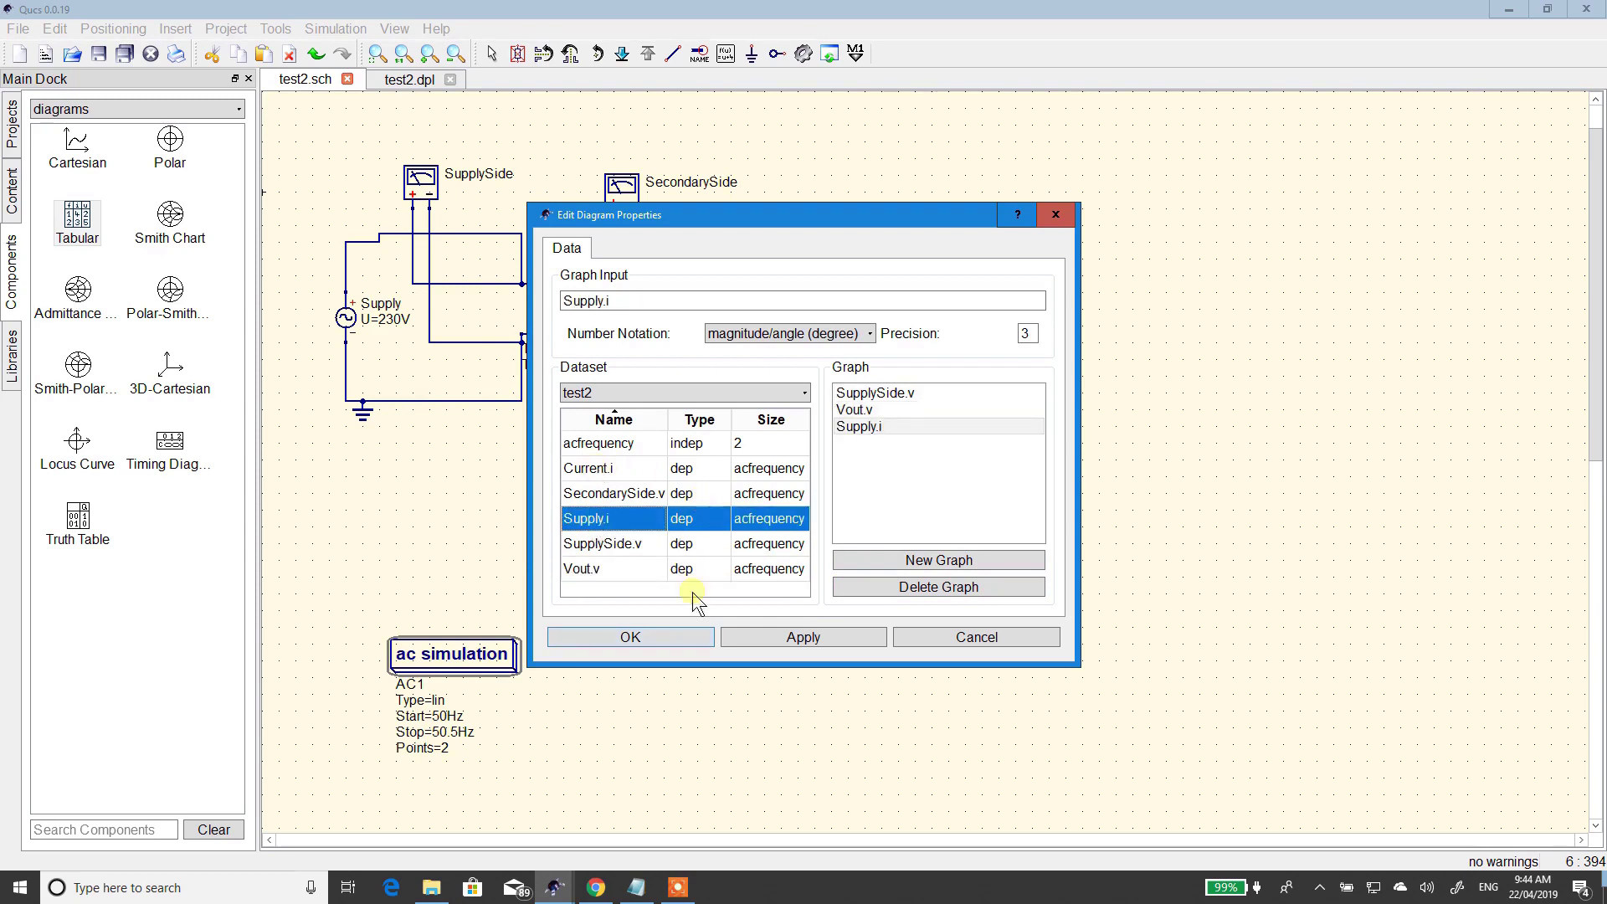
pyautogui.click(875, 430)
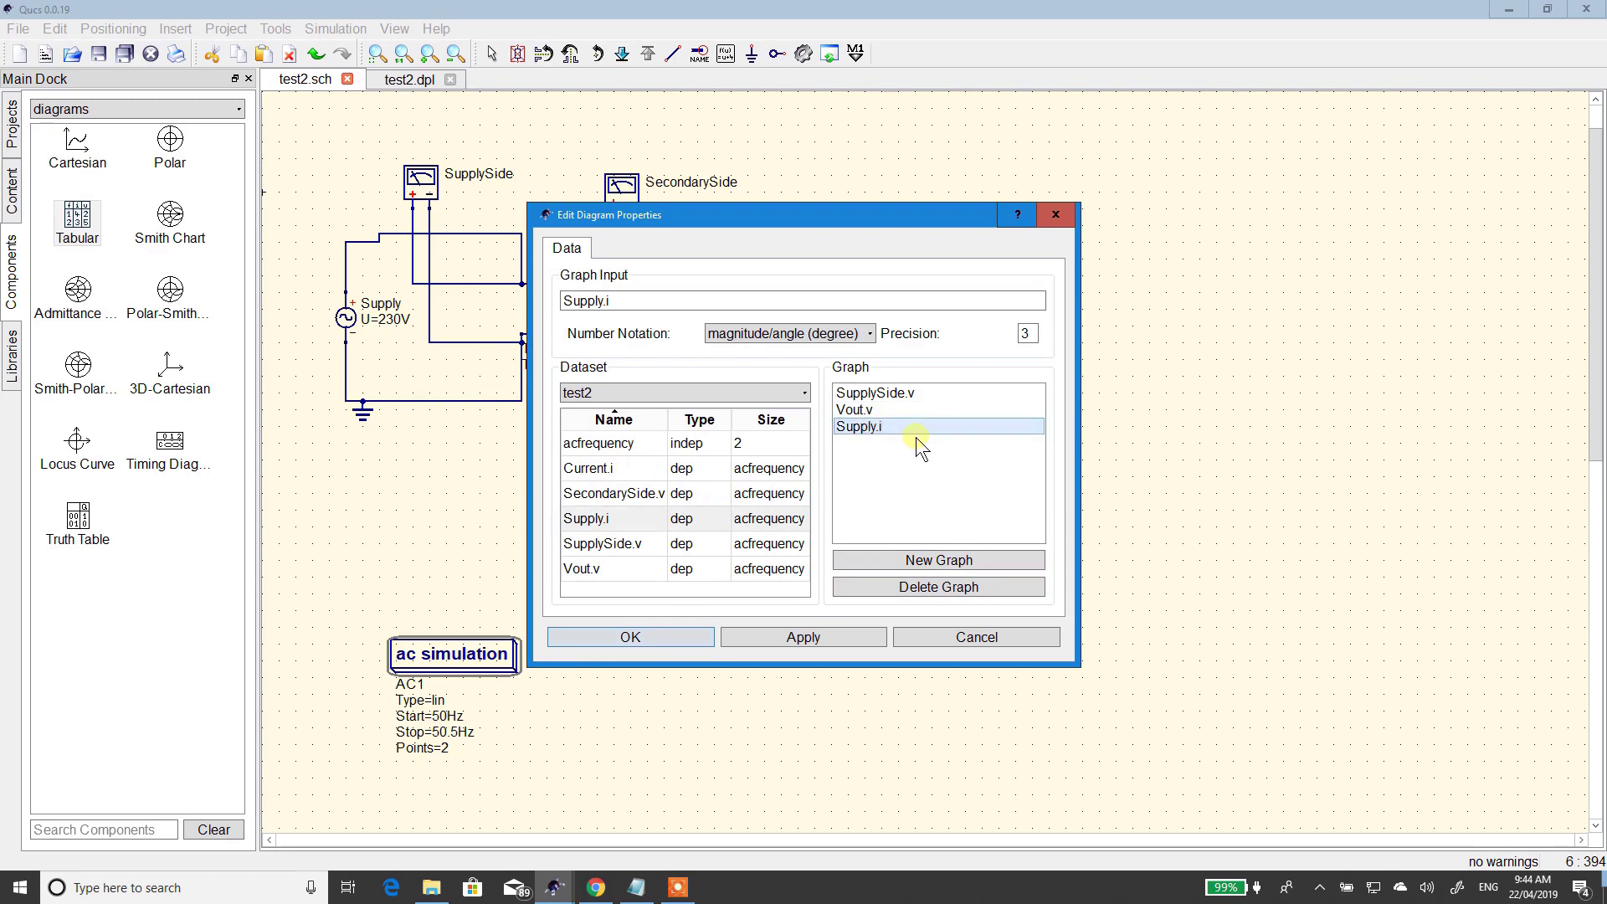
pyautogui.click(909, 586)
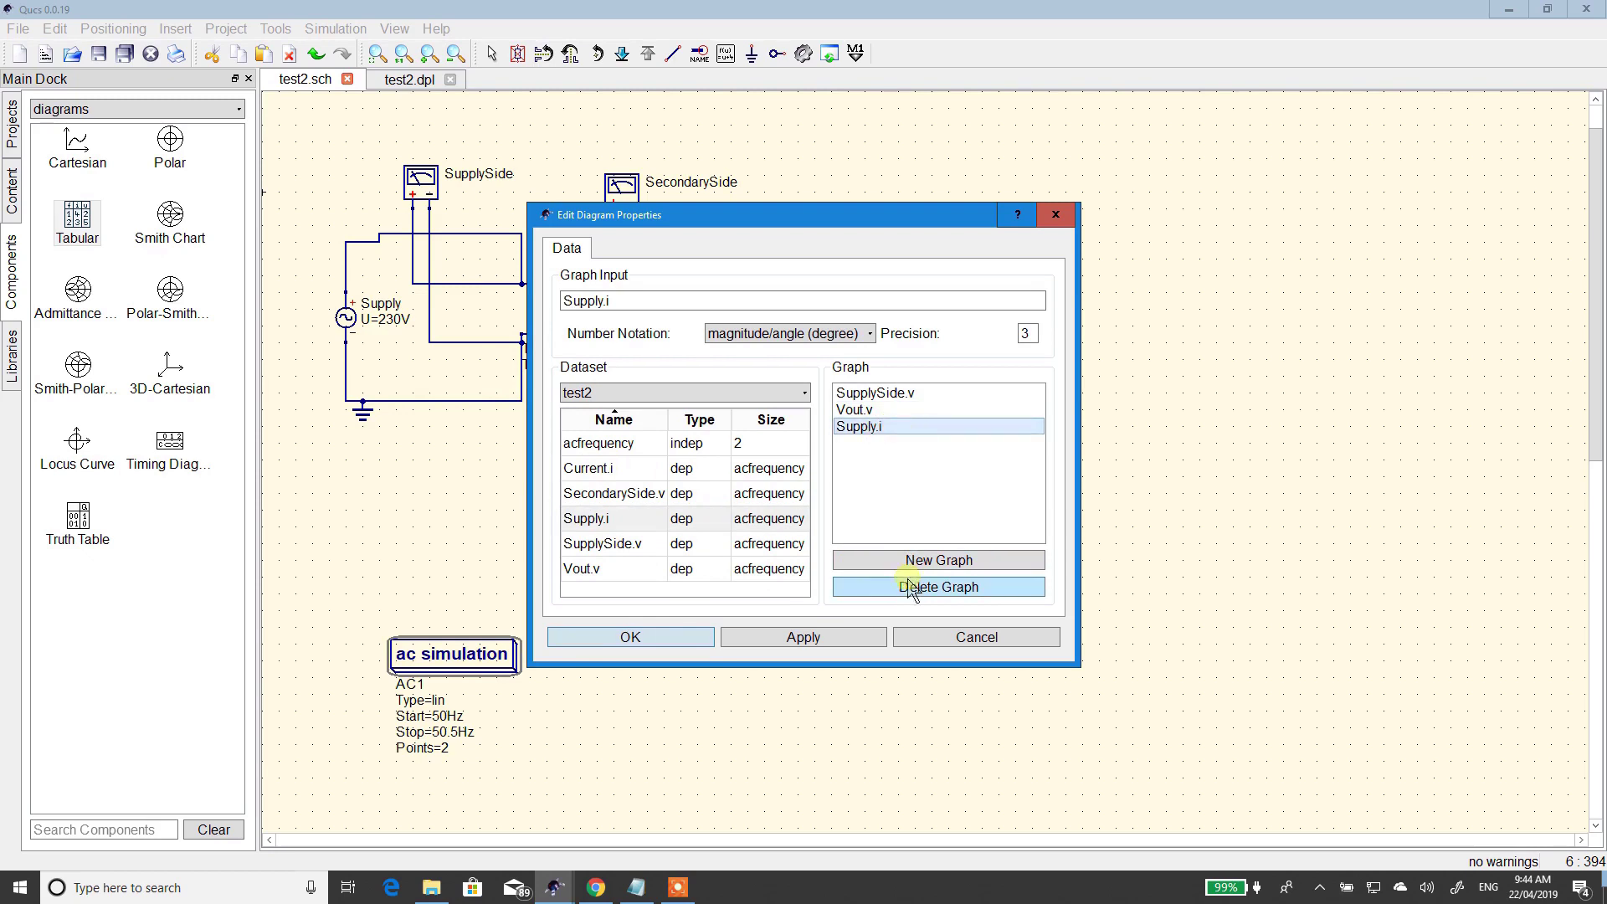
pyautogui.click(604, 495)
pyautogui.click(603, 469)
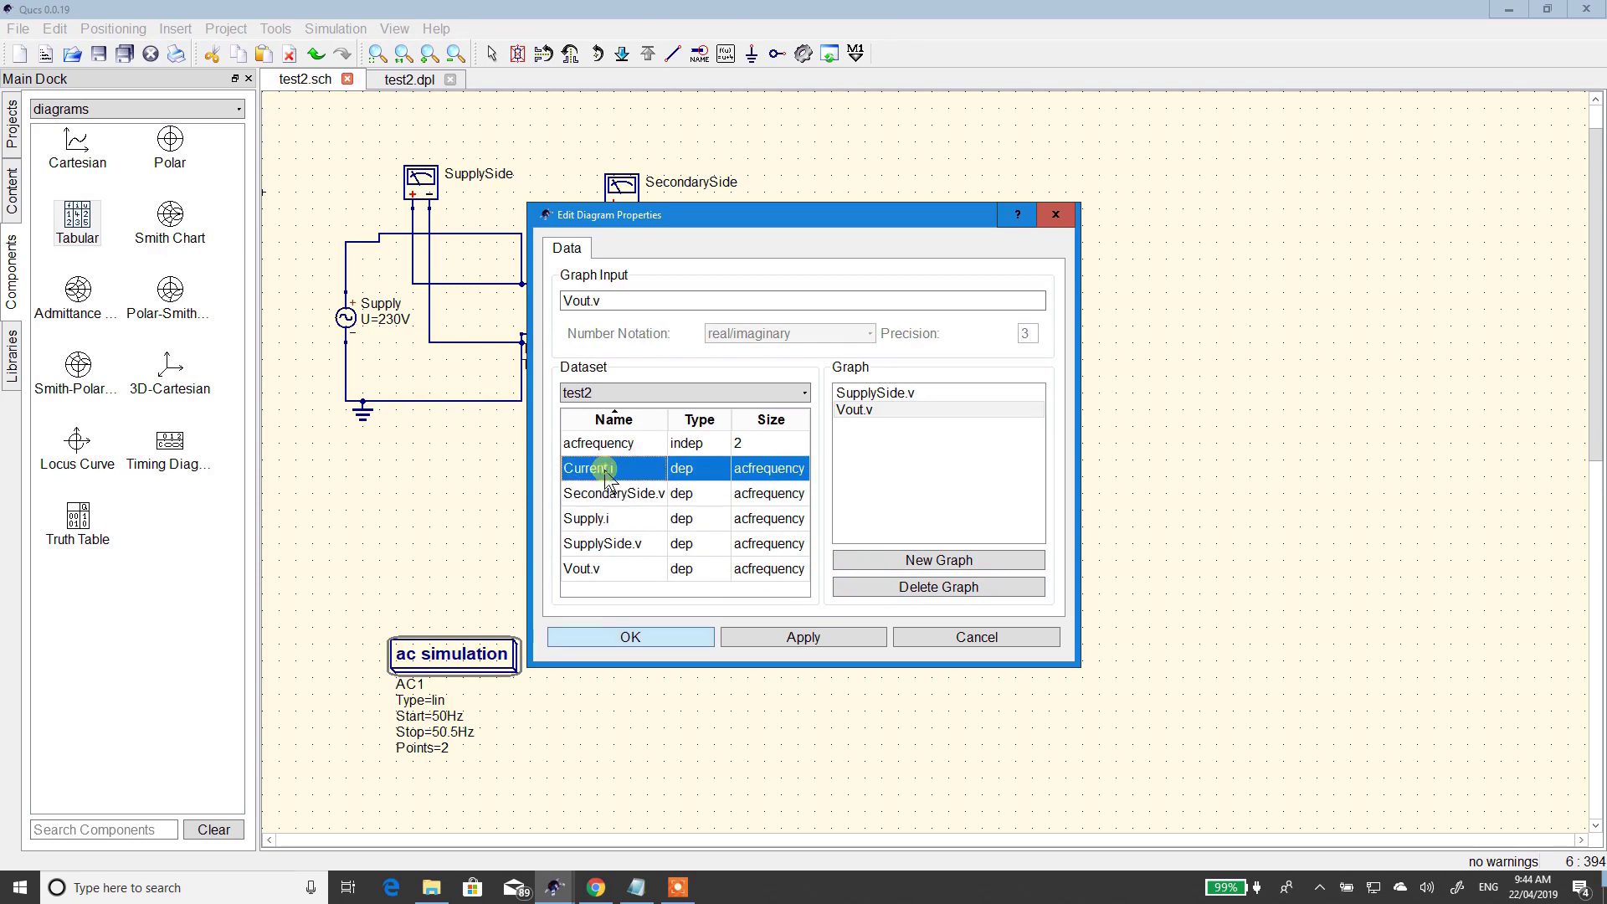
pyautogui.doubleClick(614, 471)
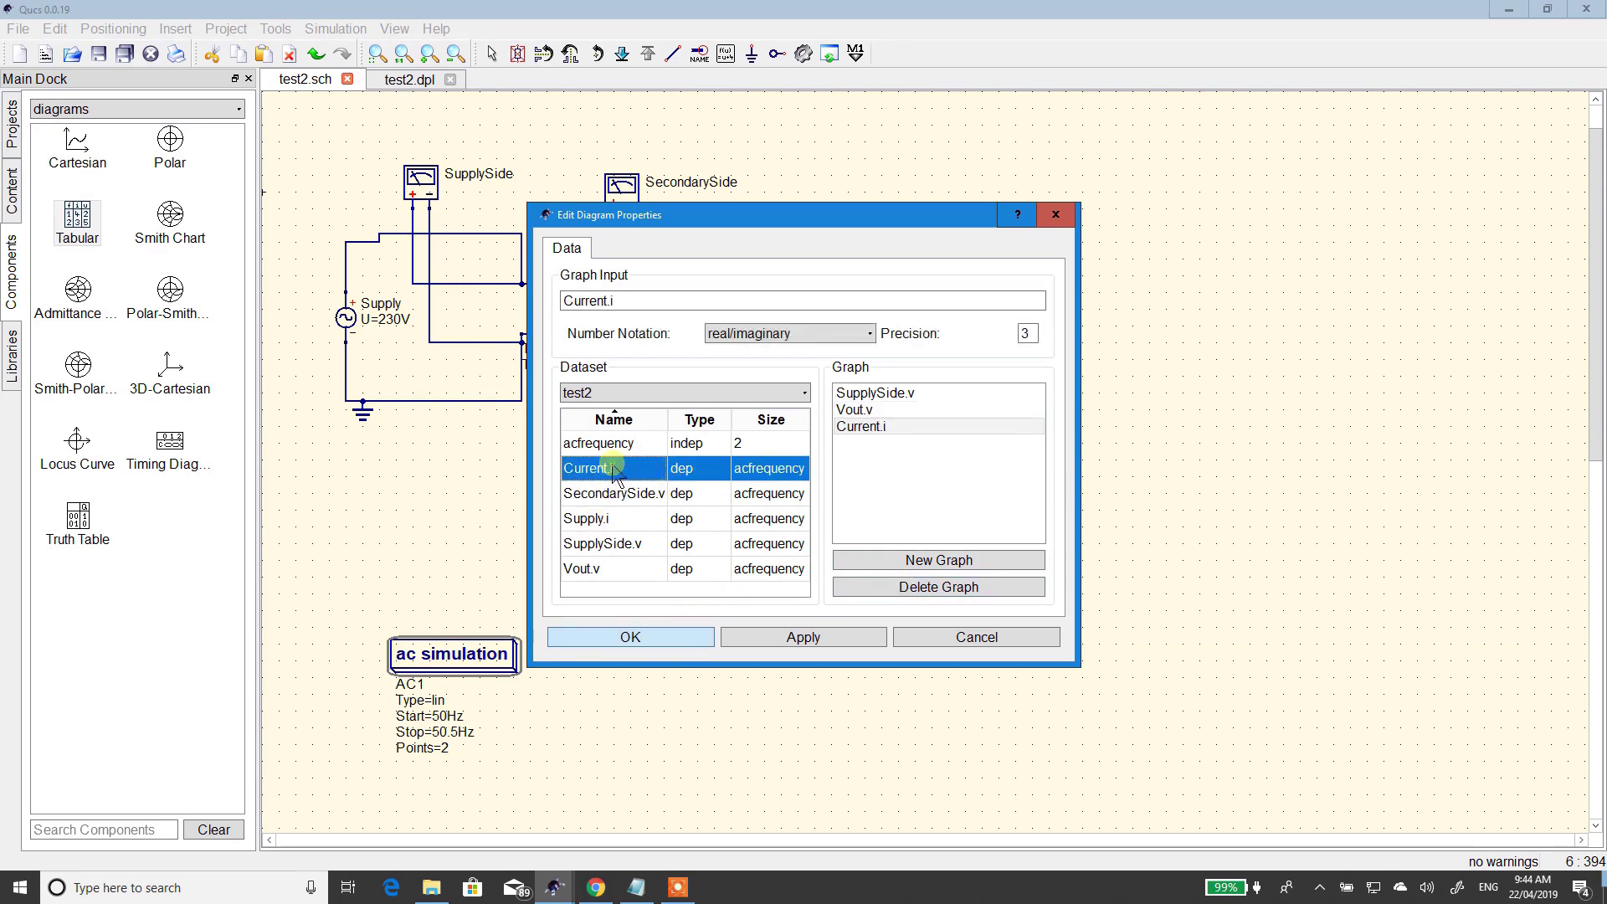
pyautogui.click(637, 639)
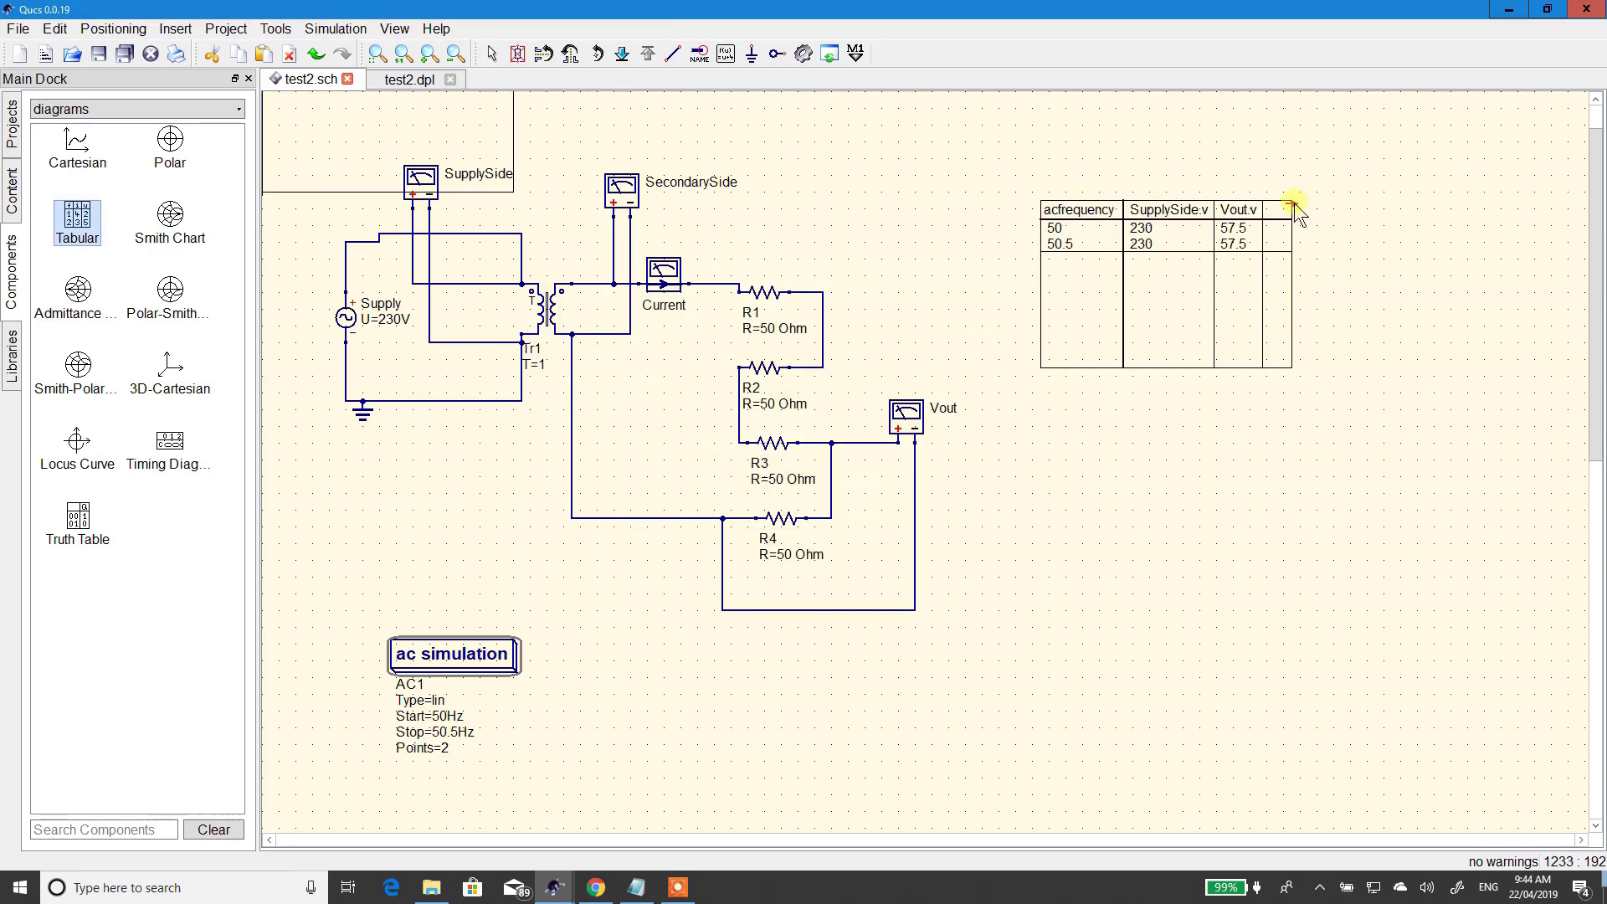
# - Return to object selection and select transformer Tr1
pyautogui.click(1290, 355)
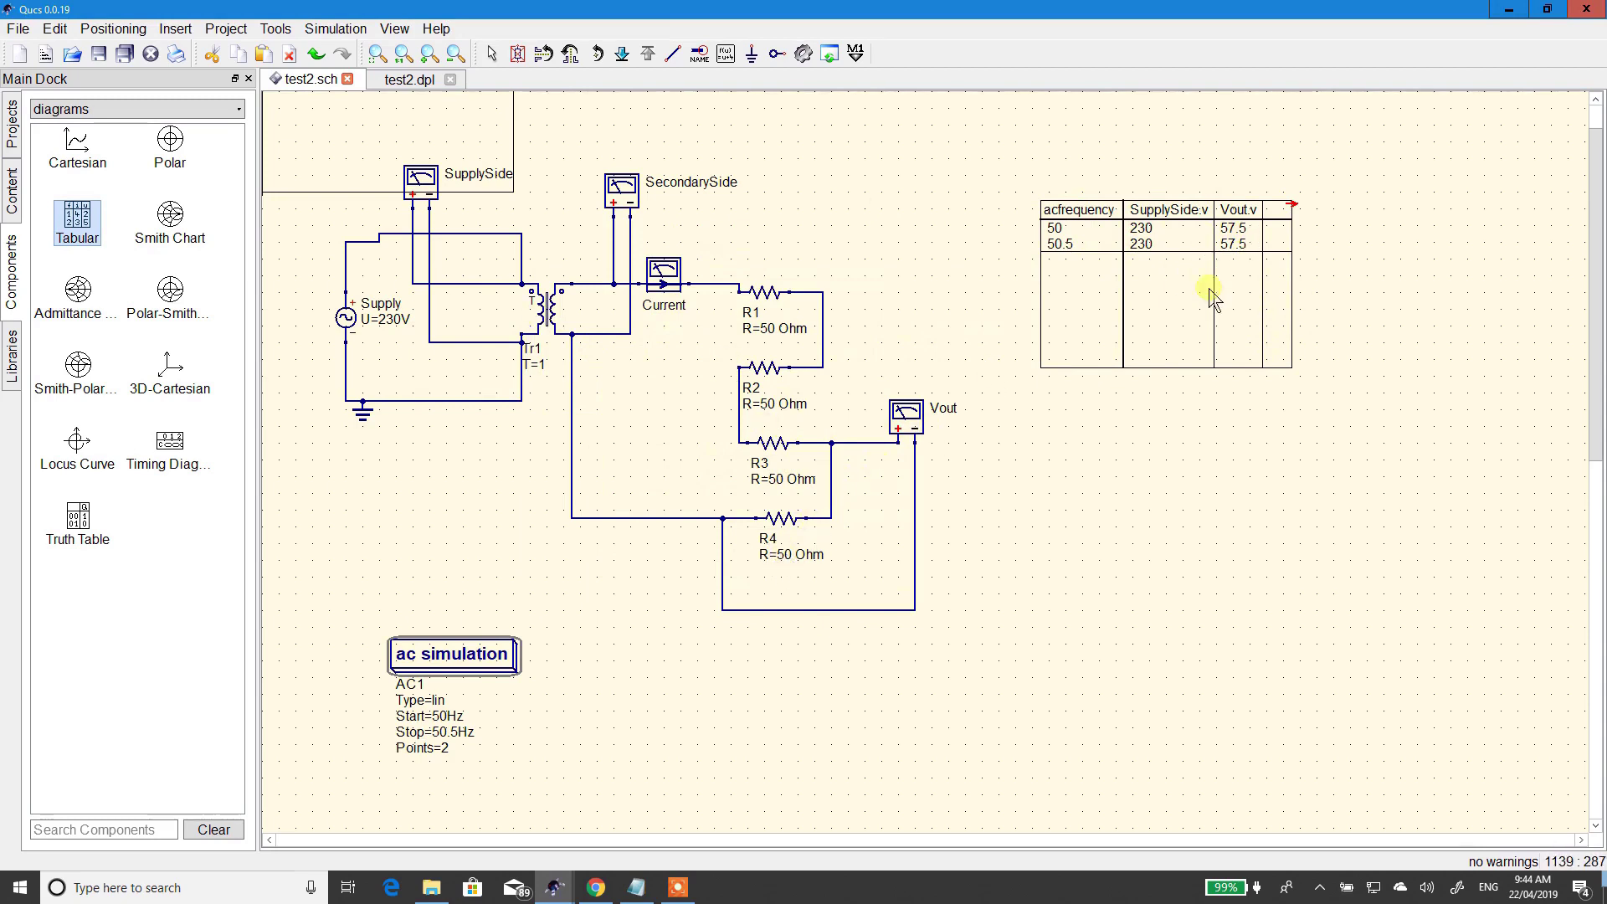
pyautogui.press('Escape')
pyautogui.click(552, 314)
# - Open Tr1's properties to check its ratio T of 1, then bring up the Windows Start menu
pyautogui.rightClick(549, 313)
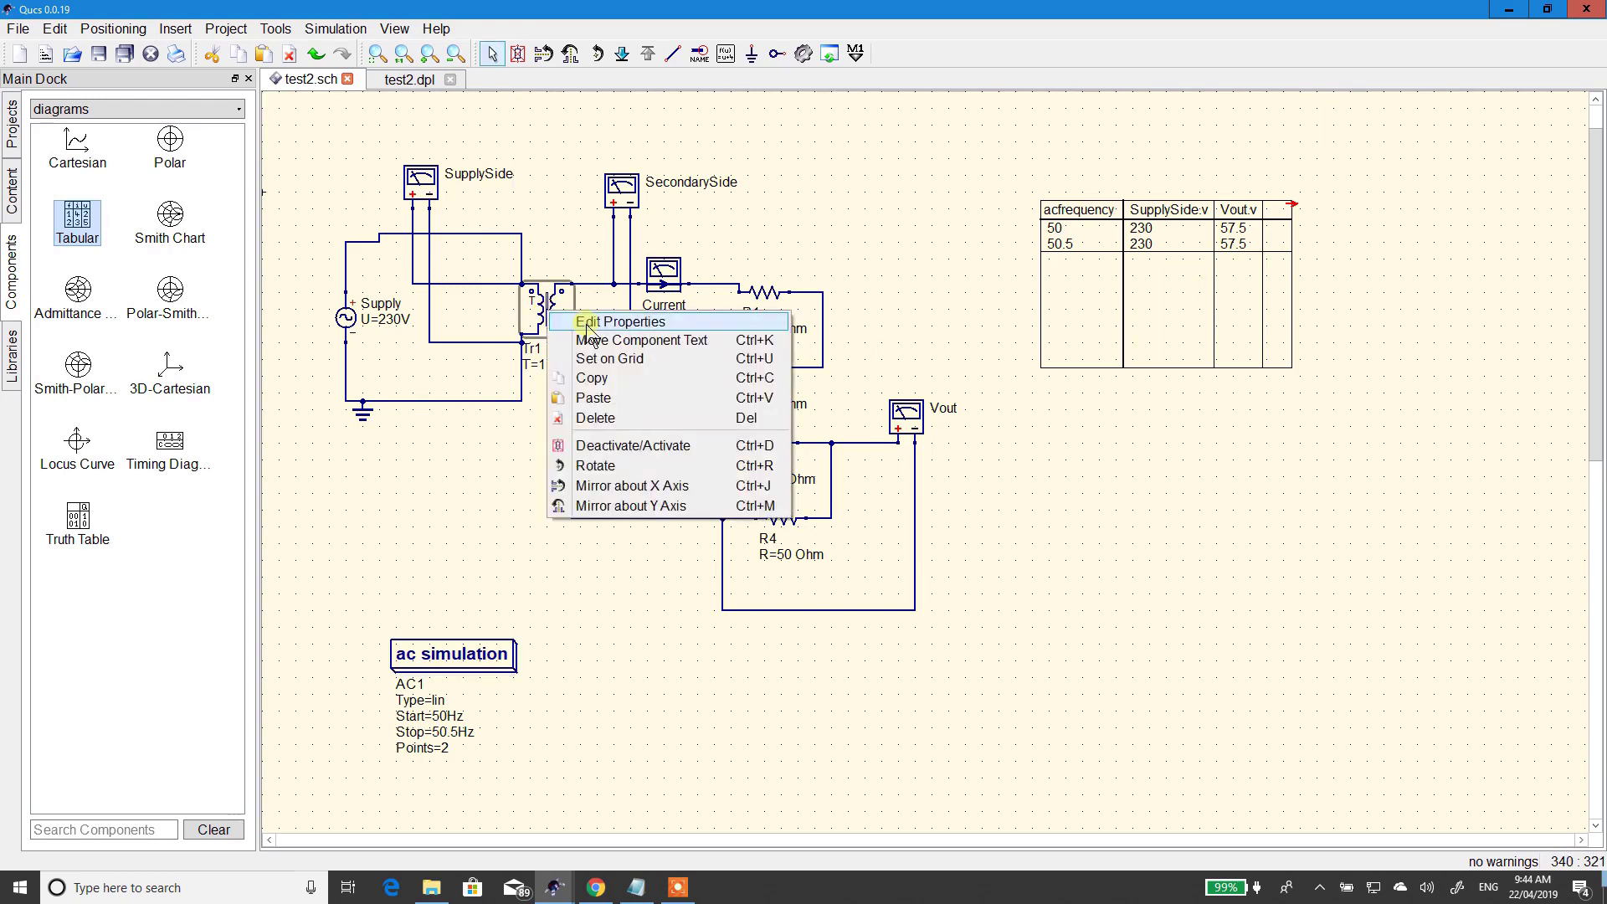
pyautogui.click(590, 324)
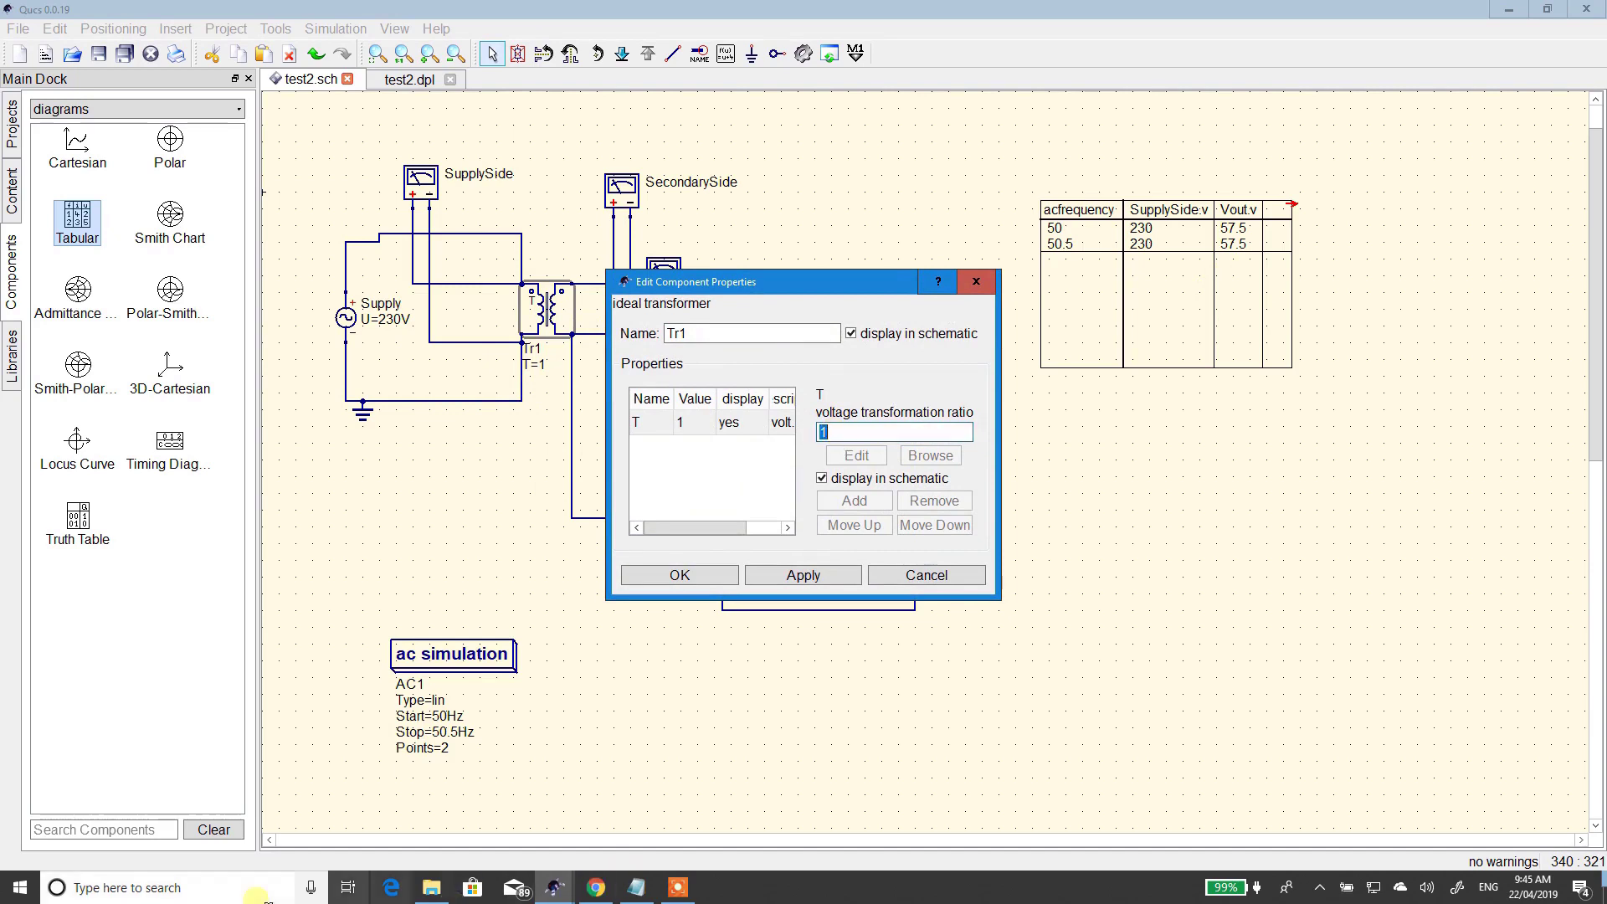
pyautogui.click(16, 889)
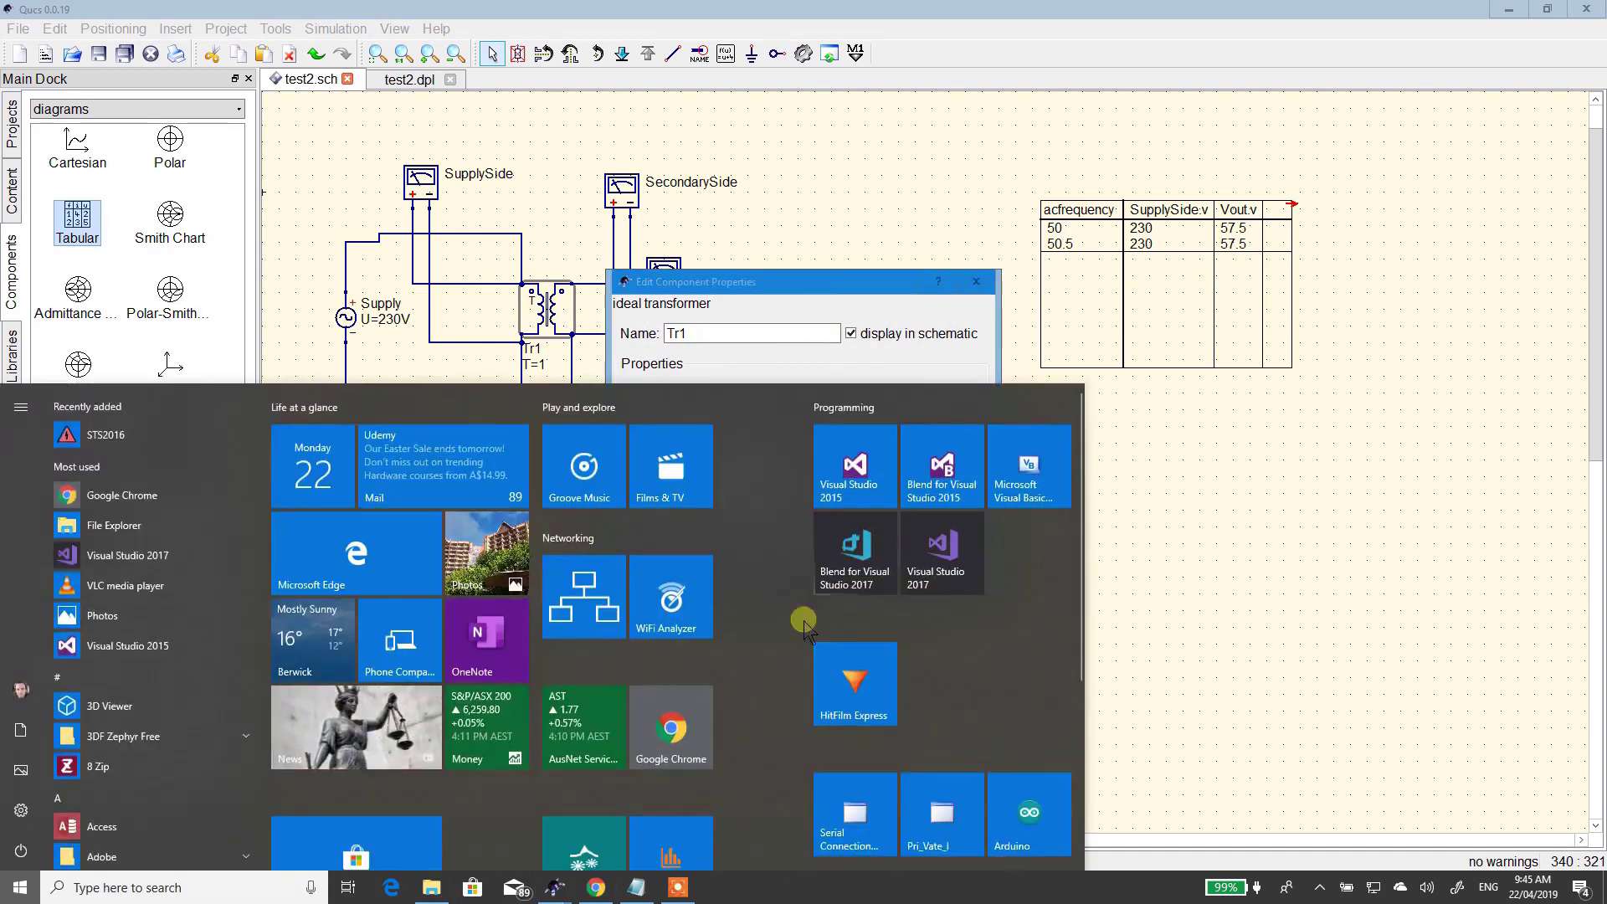
# - Launch Windows Calculator via the search by typing 'calc'
pyautogui.click(1215, 626)
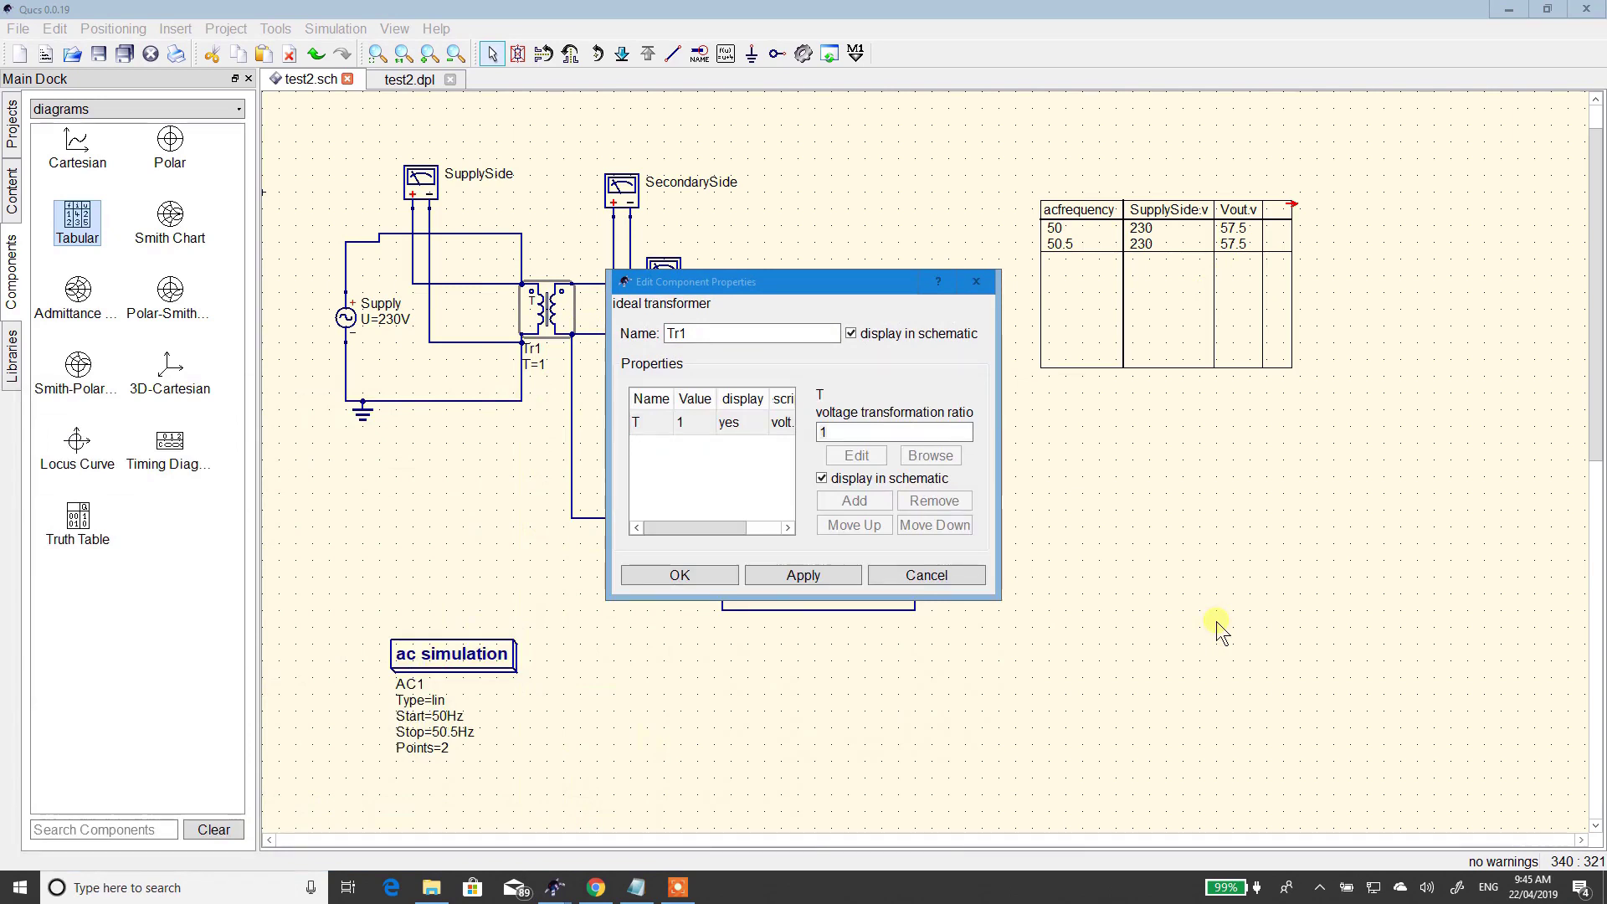
pyautogui.press('super')
pyautogui.write('calc')
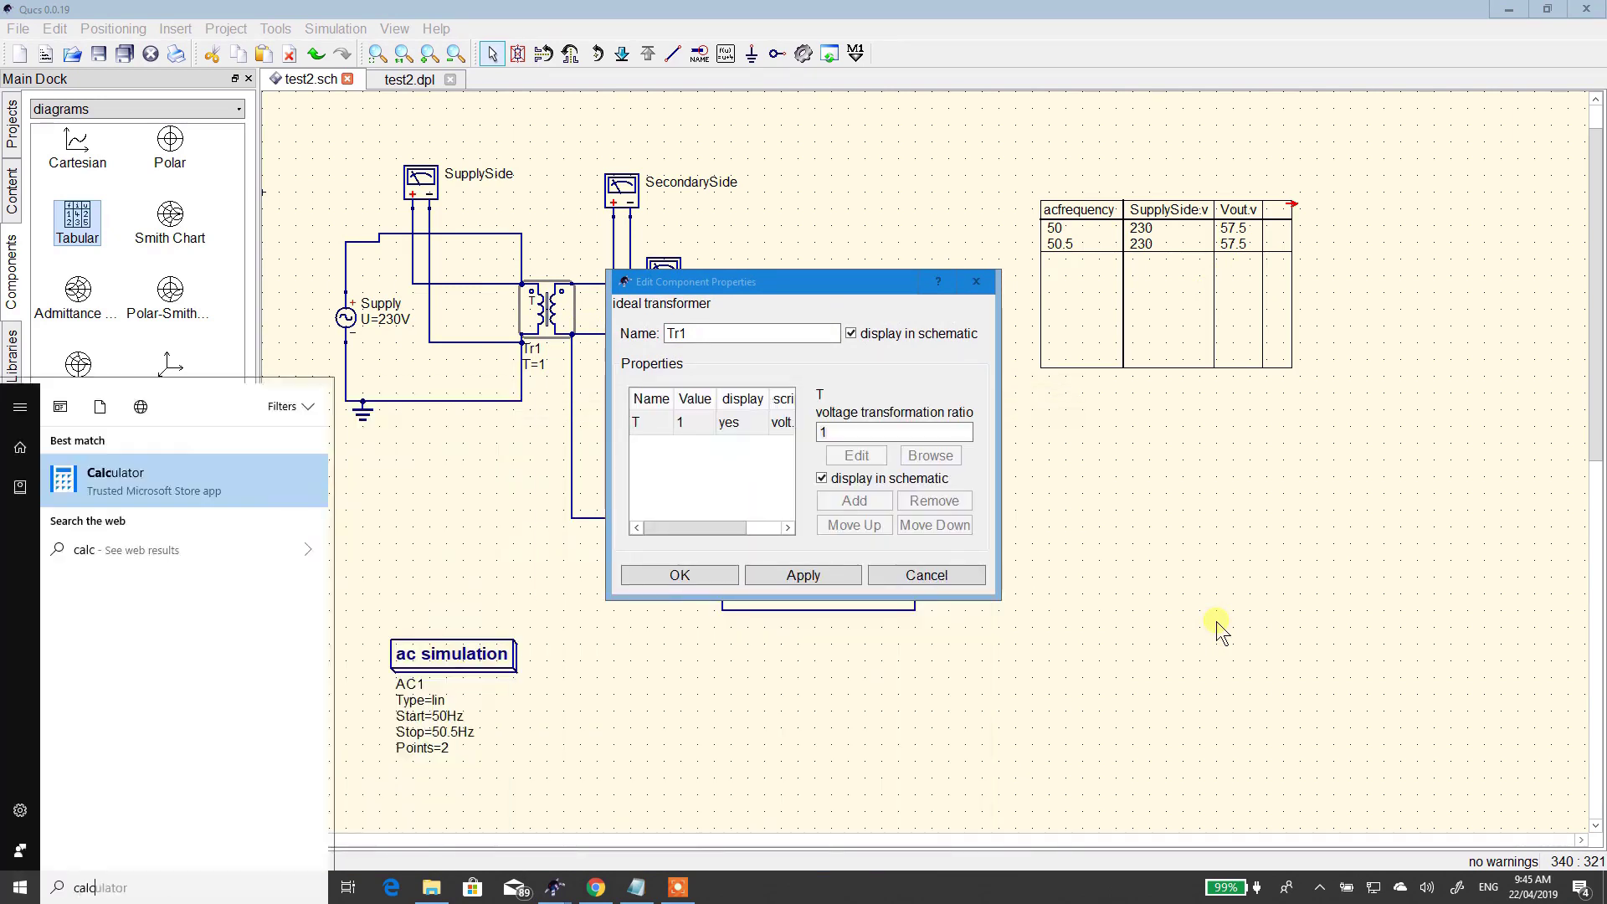
pyautogui.press('Return')
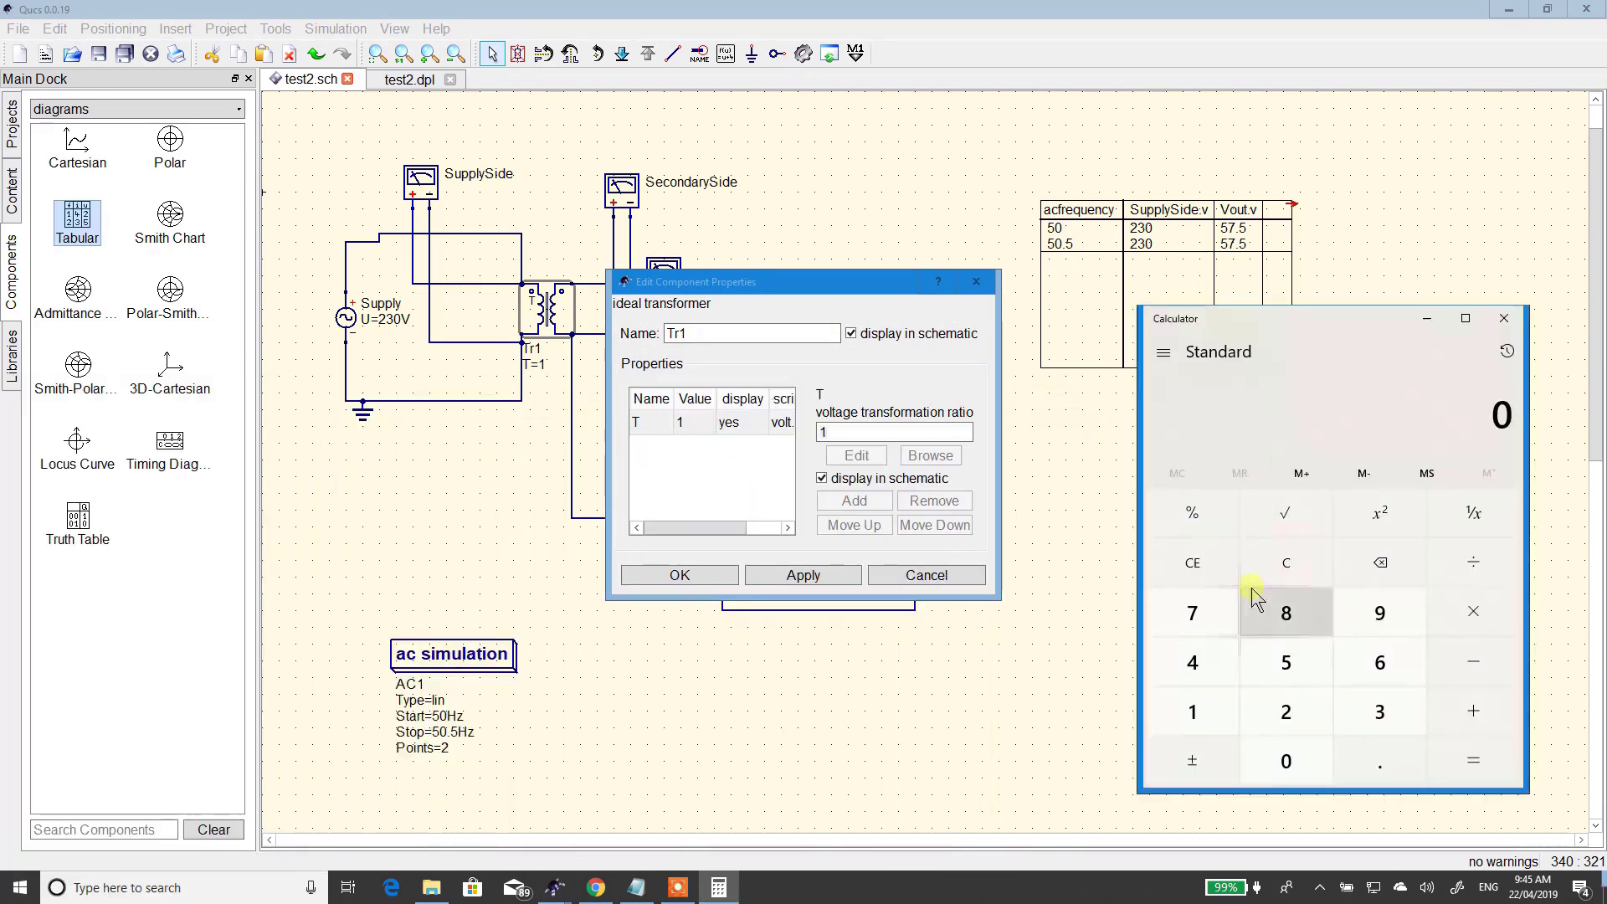
# - Compute 230 ÷ 4.5 = 51.1111 and select Tr1's ratio value for replacement
pyautogui.click(1272, 712)
pyautogui.click(1393, 710)
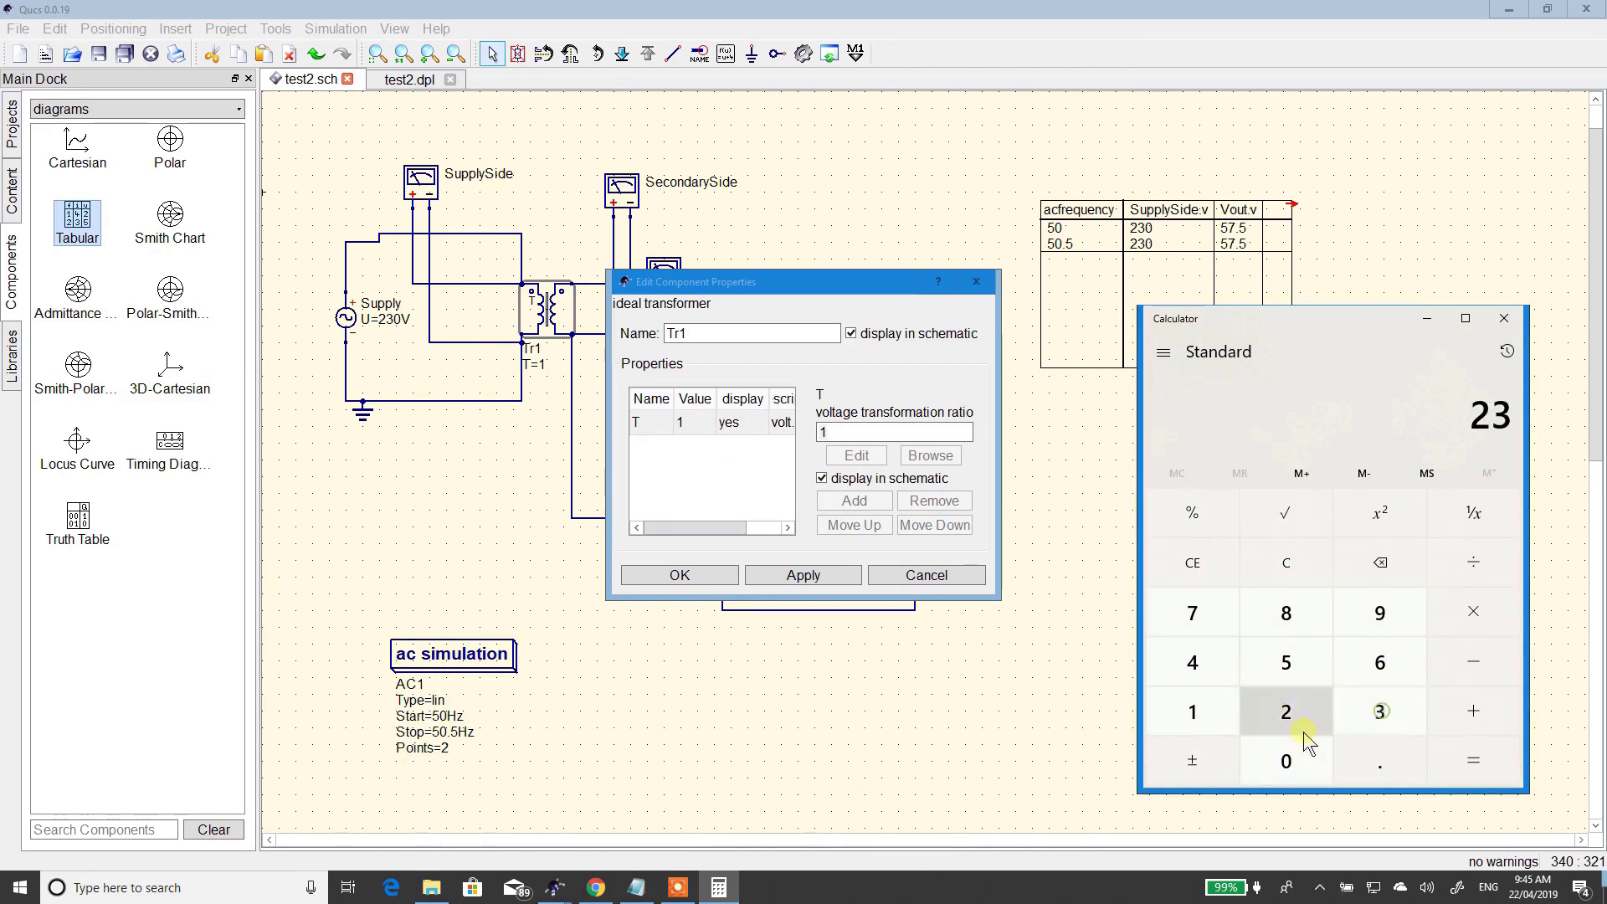
pyautogui.click(1270, 763)
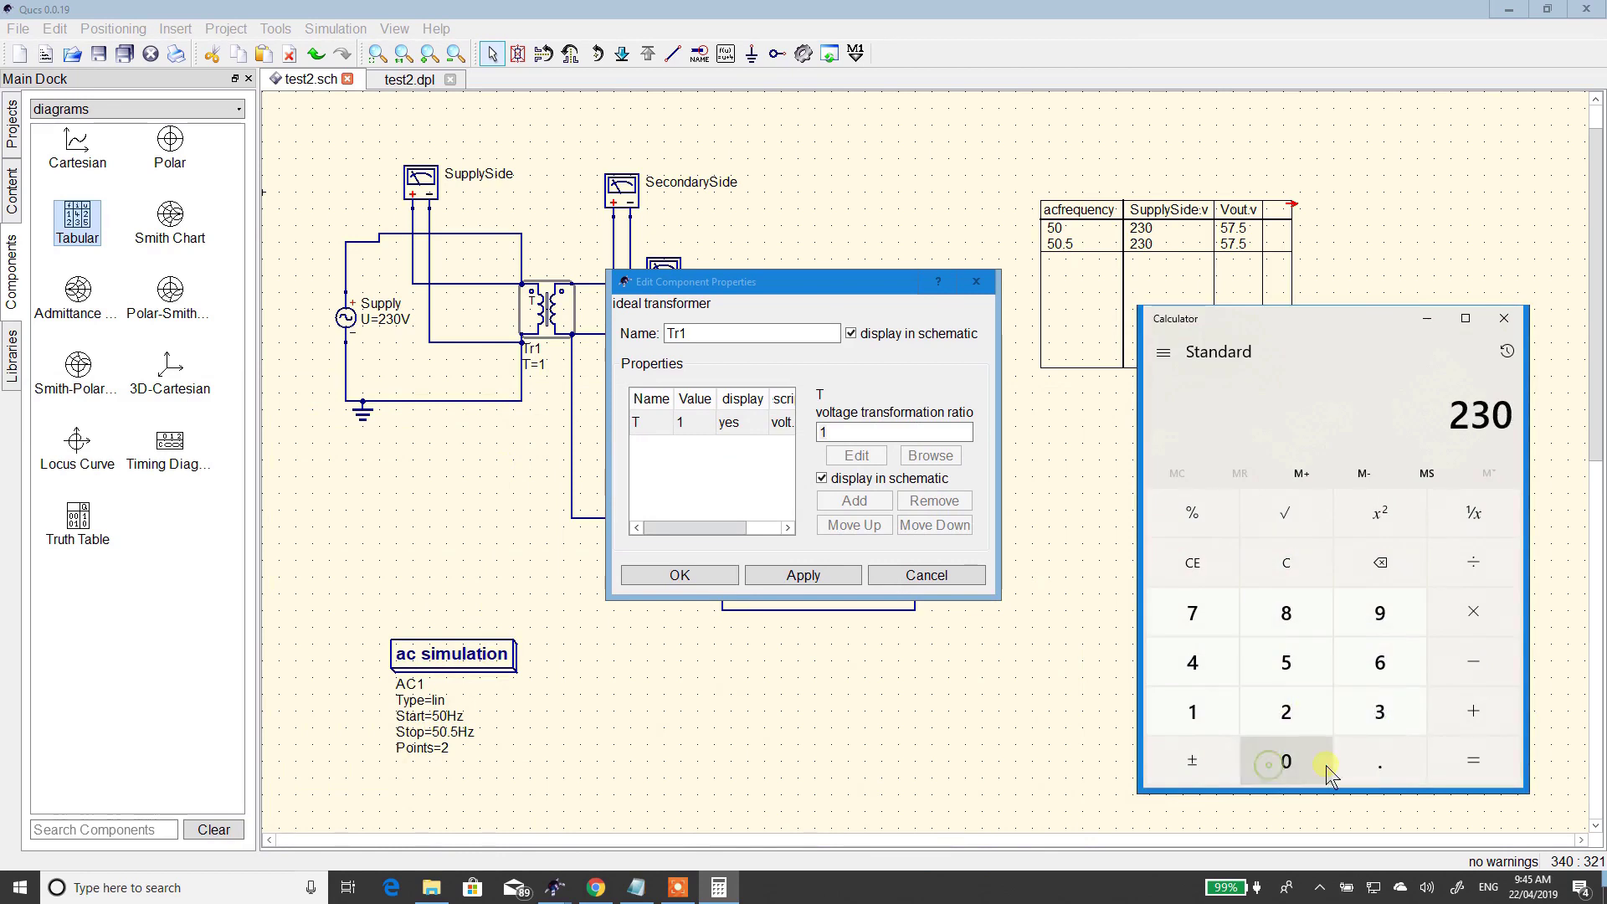
pyautogui.click(1473, 562)
pyautogui.click(1205, 673)
pyautogui.click(1379, 757)
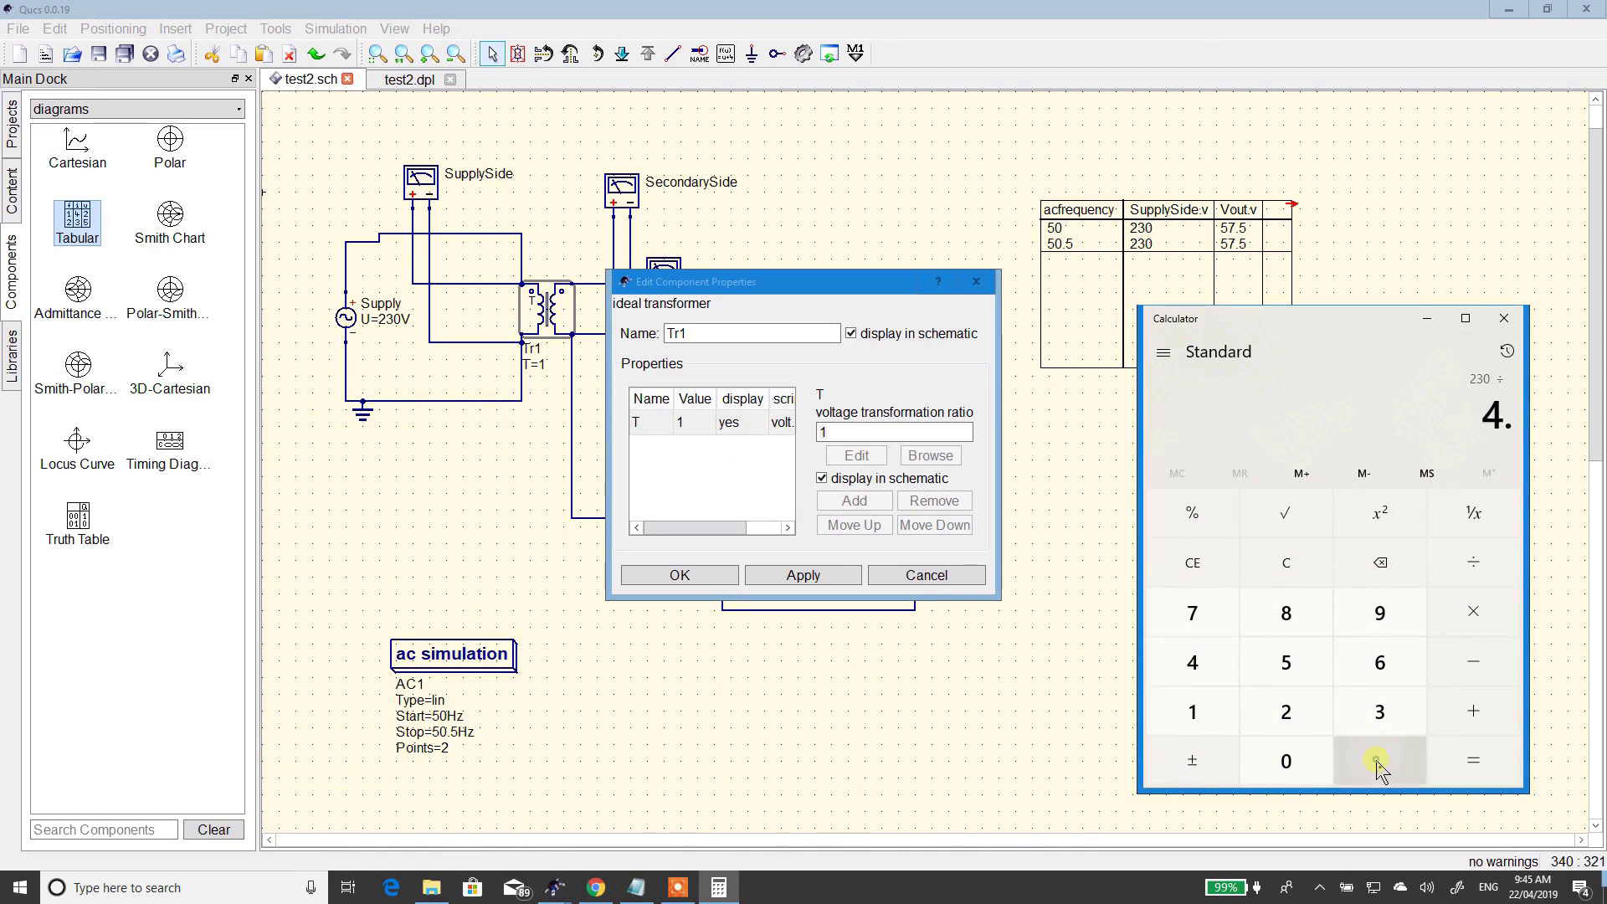
pyautogui.click(1287, 663)
pyautogui.click(1491, 763)
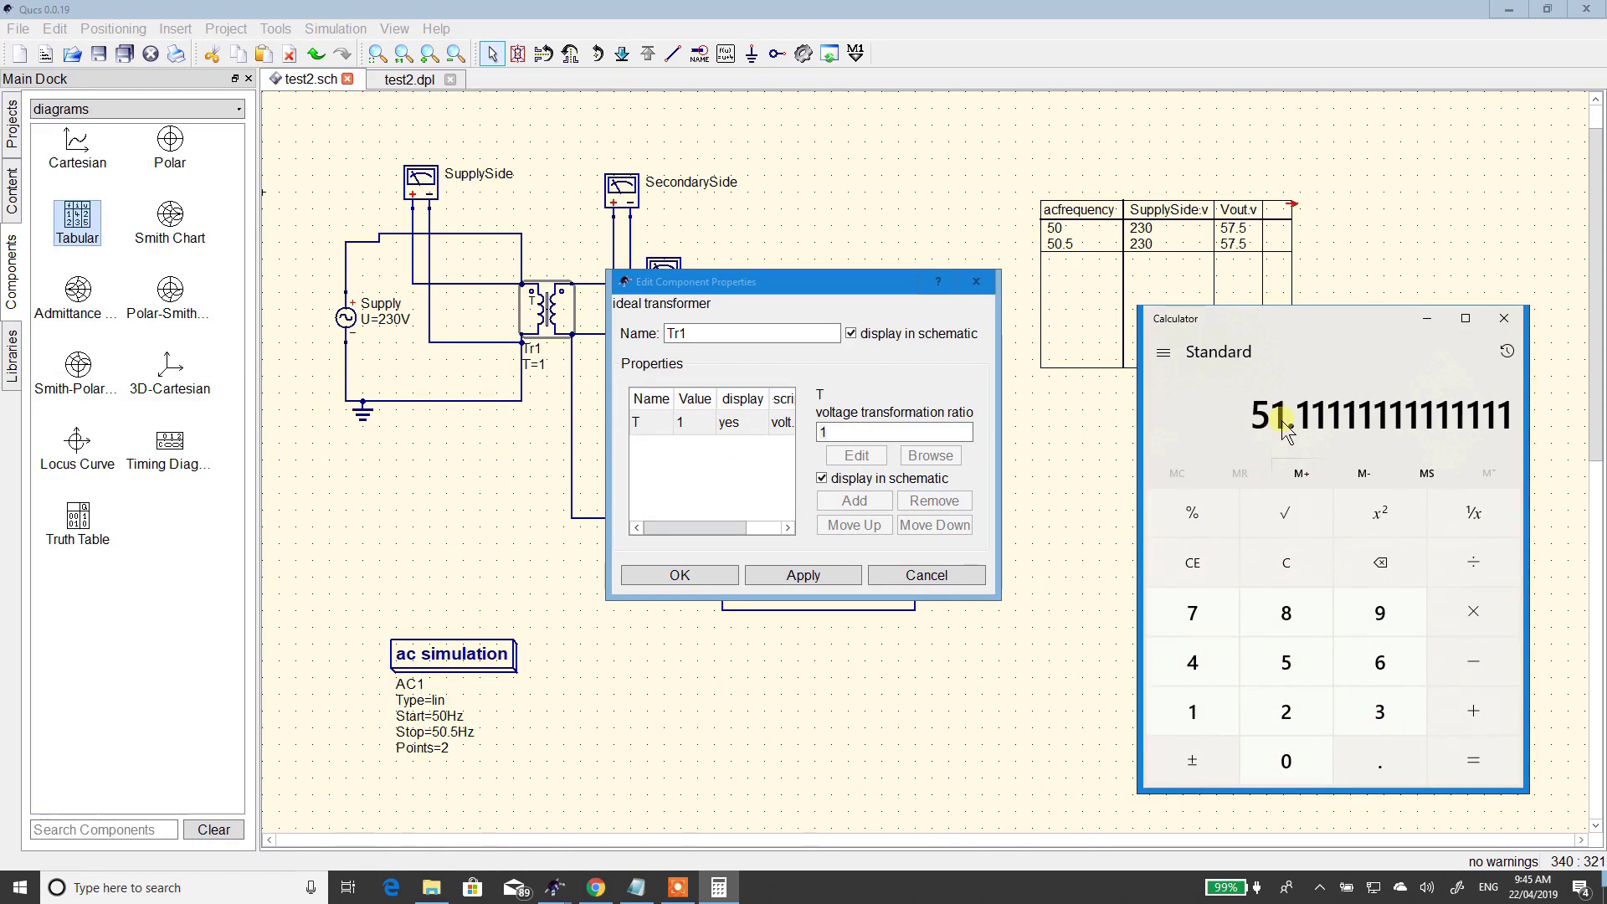
pyautogui.doubleClick(869, 435)
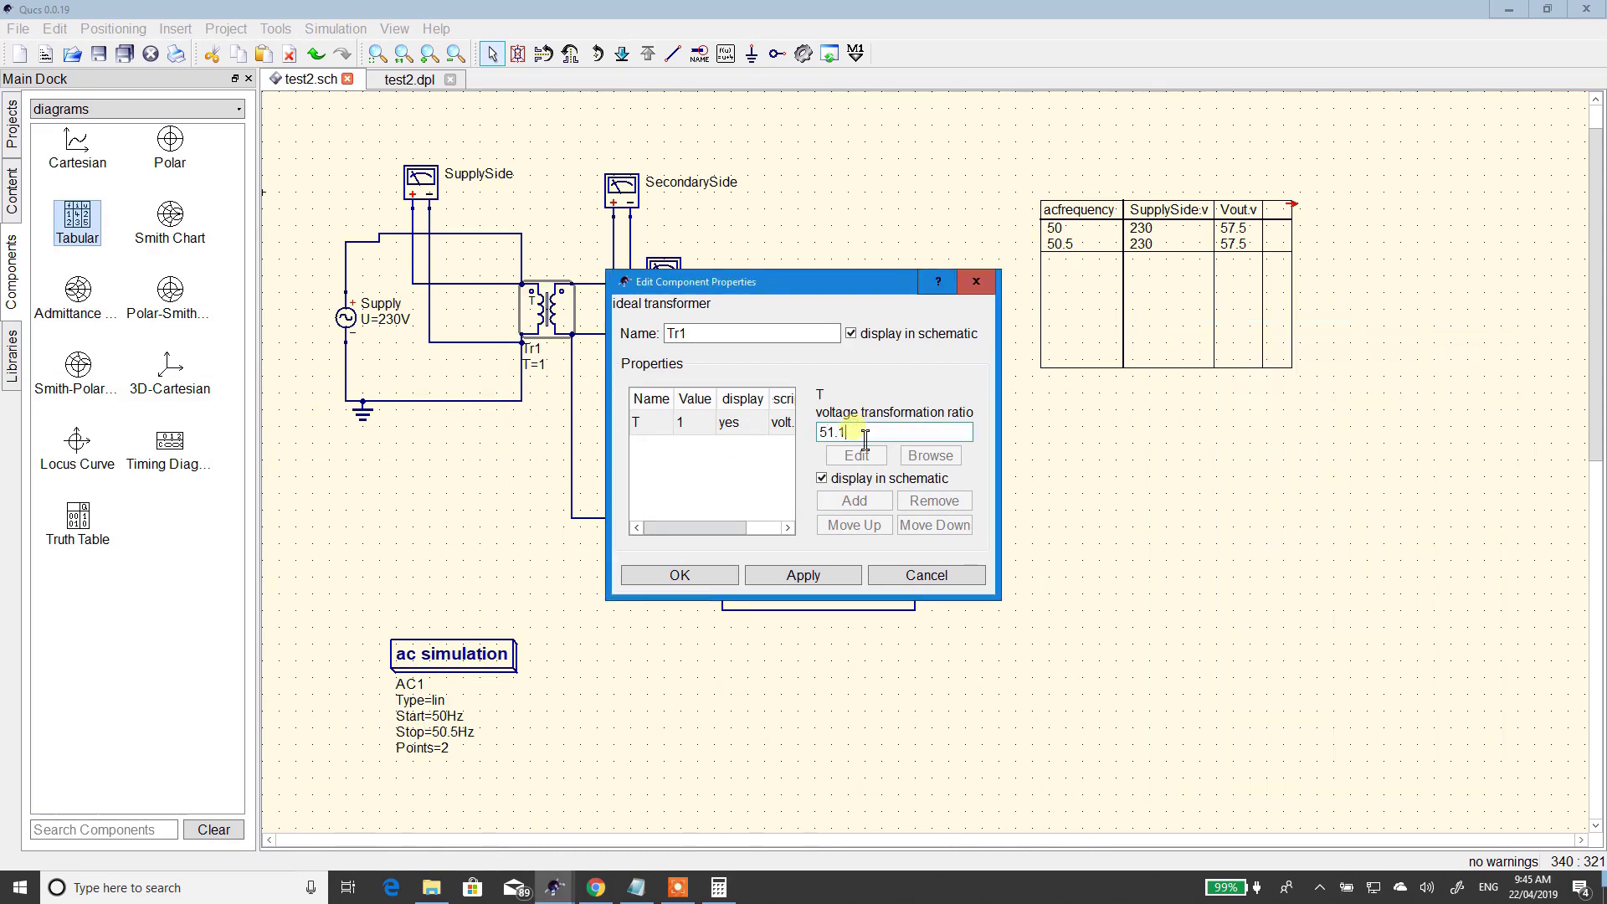
# - Apply the ratio 51.11111 to Tr1 and rerun the AC simulation on test2.sch
pyautogui.click(792, 579)
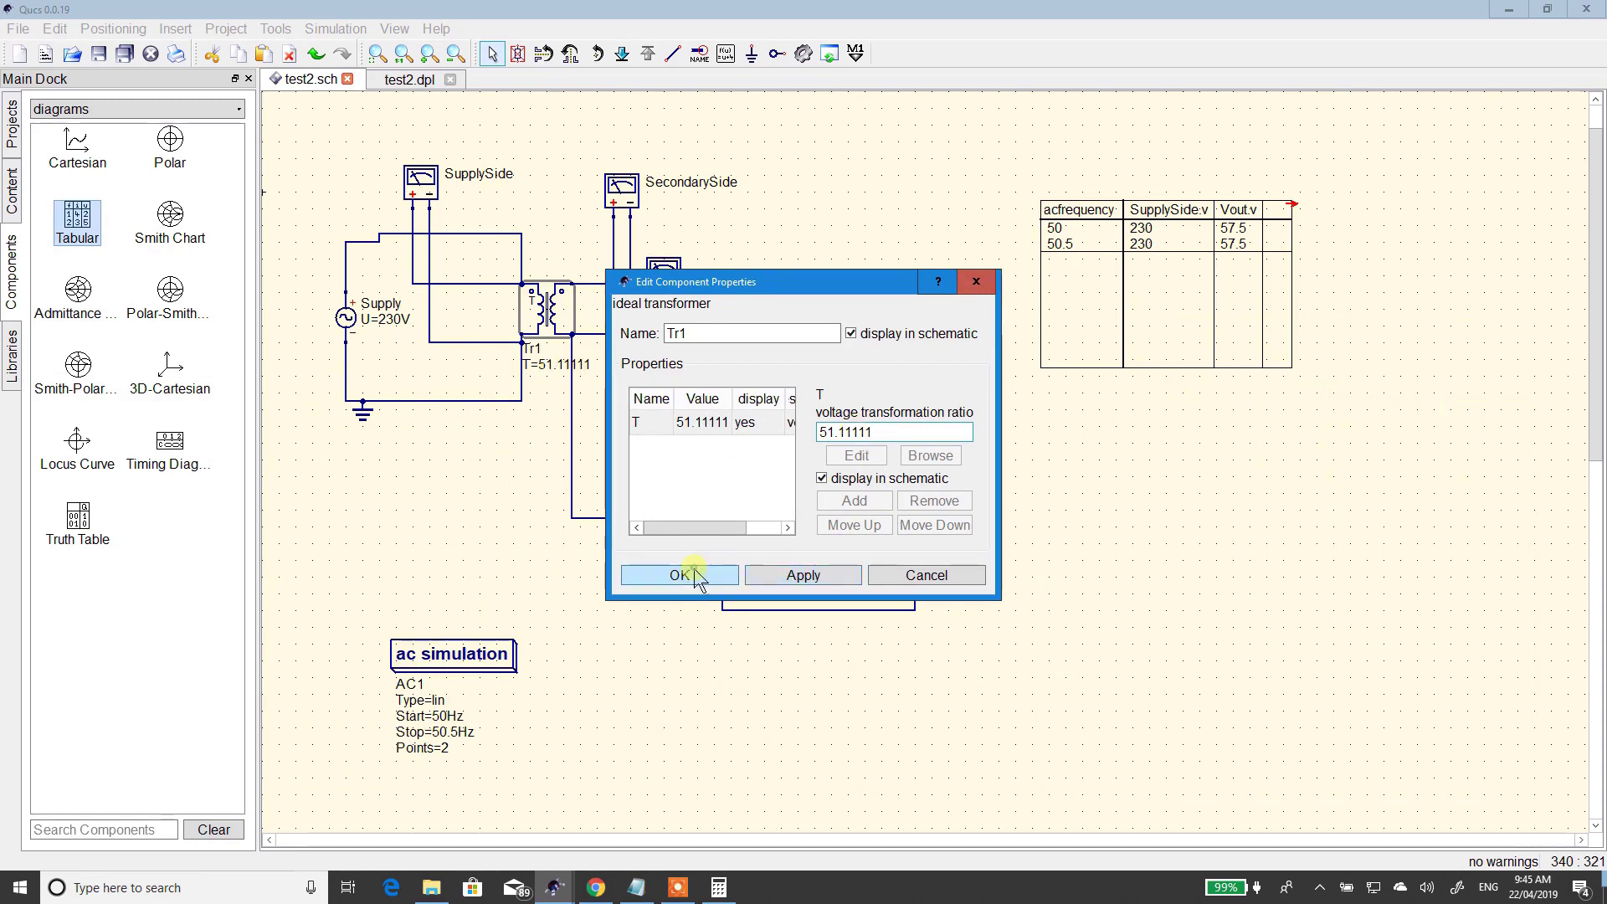
pyautogui.click(691, 578)
pyautogui.click(803, 54)
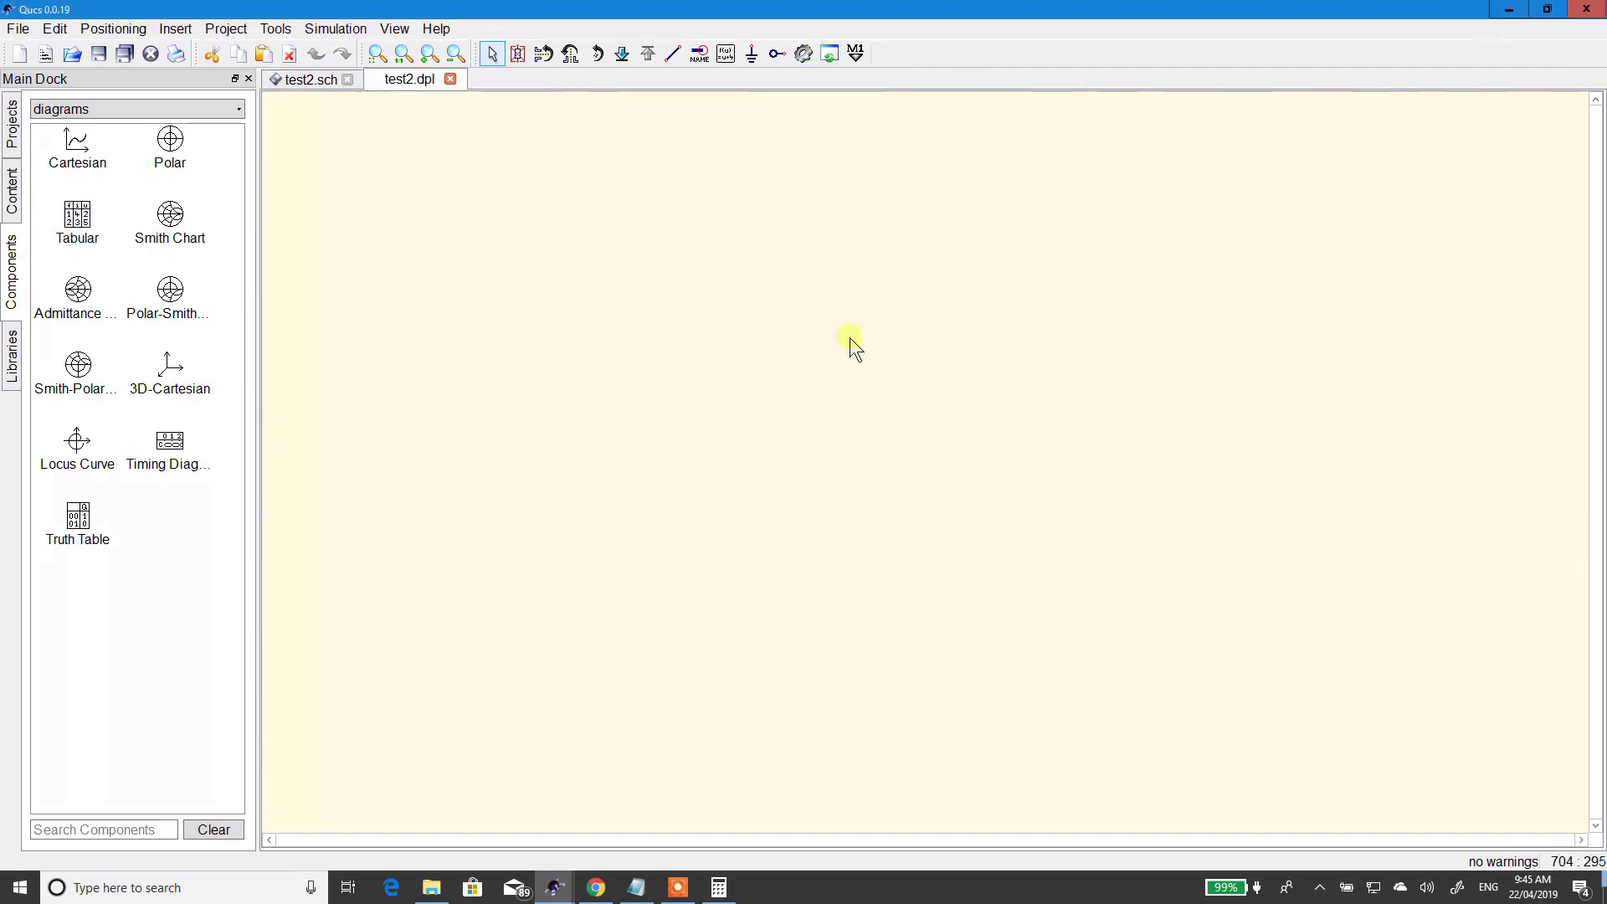
pyautogui.click(311, 79)
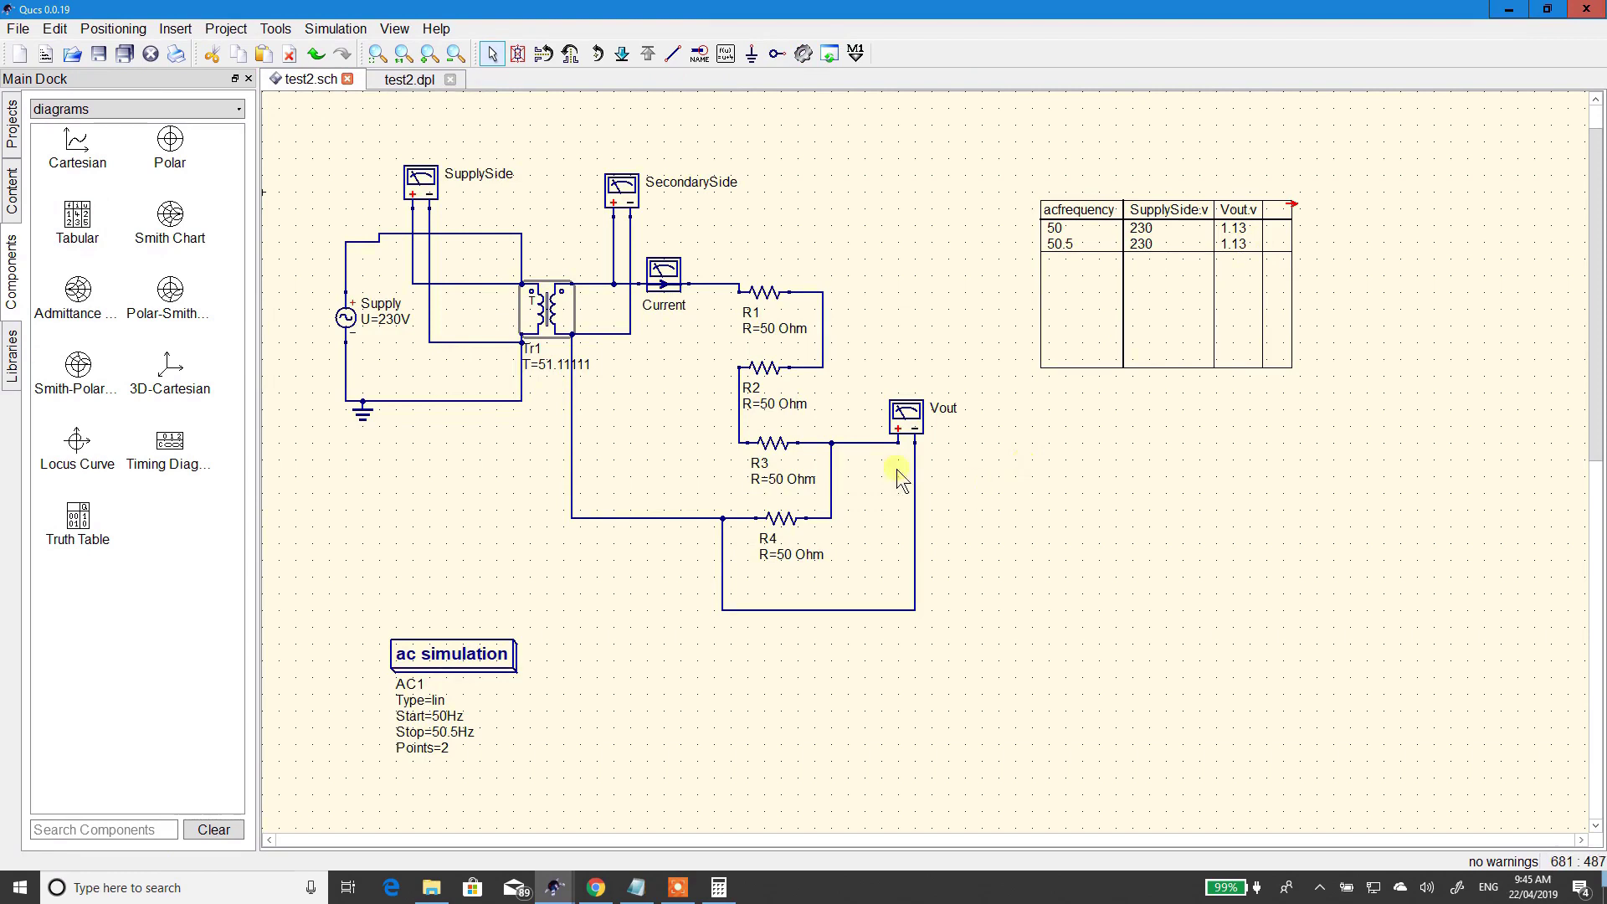
# - Shift the results table left and widen it so the Current.i column shows
pyautogui.doubleClick(769, 328)
pyautogui.rightClick(770, 327)
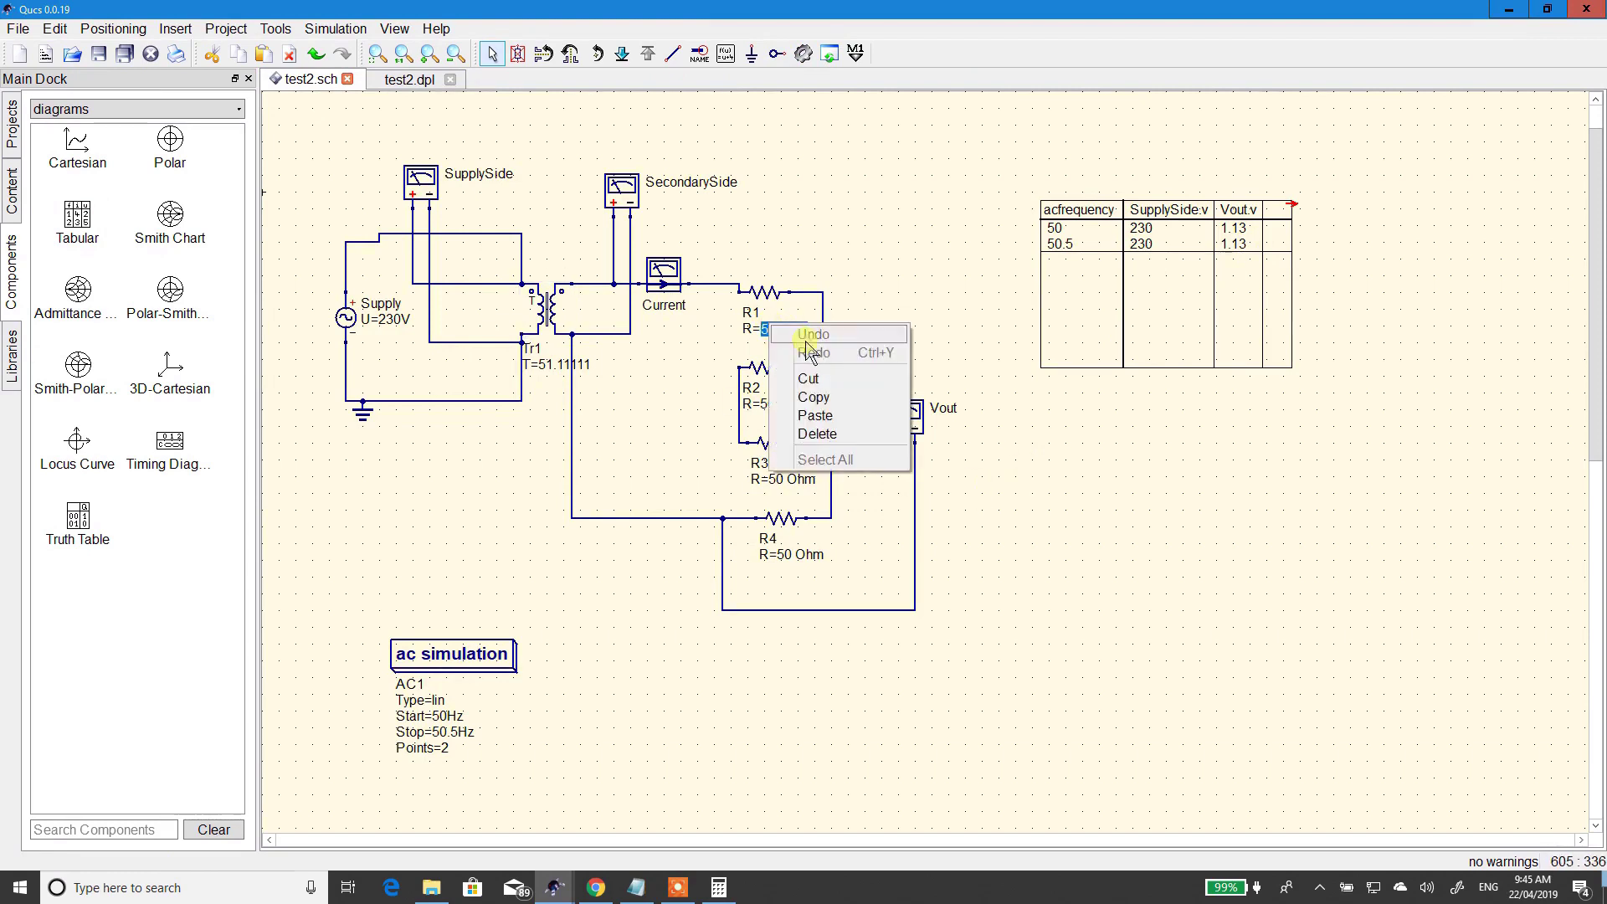
pyautogui.click(855, 268)
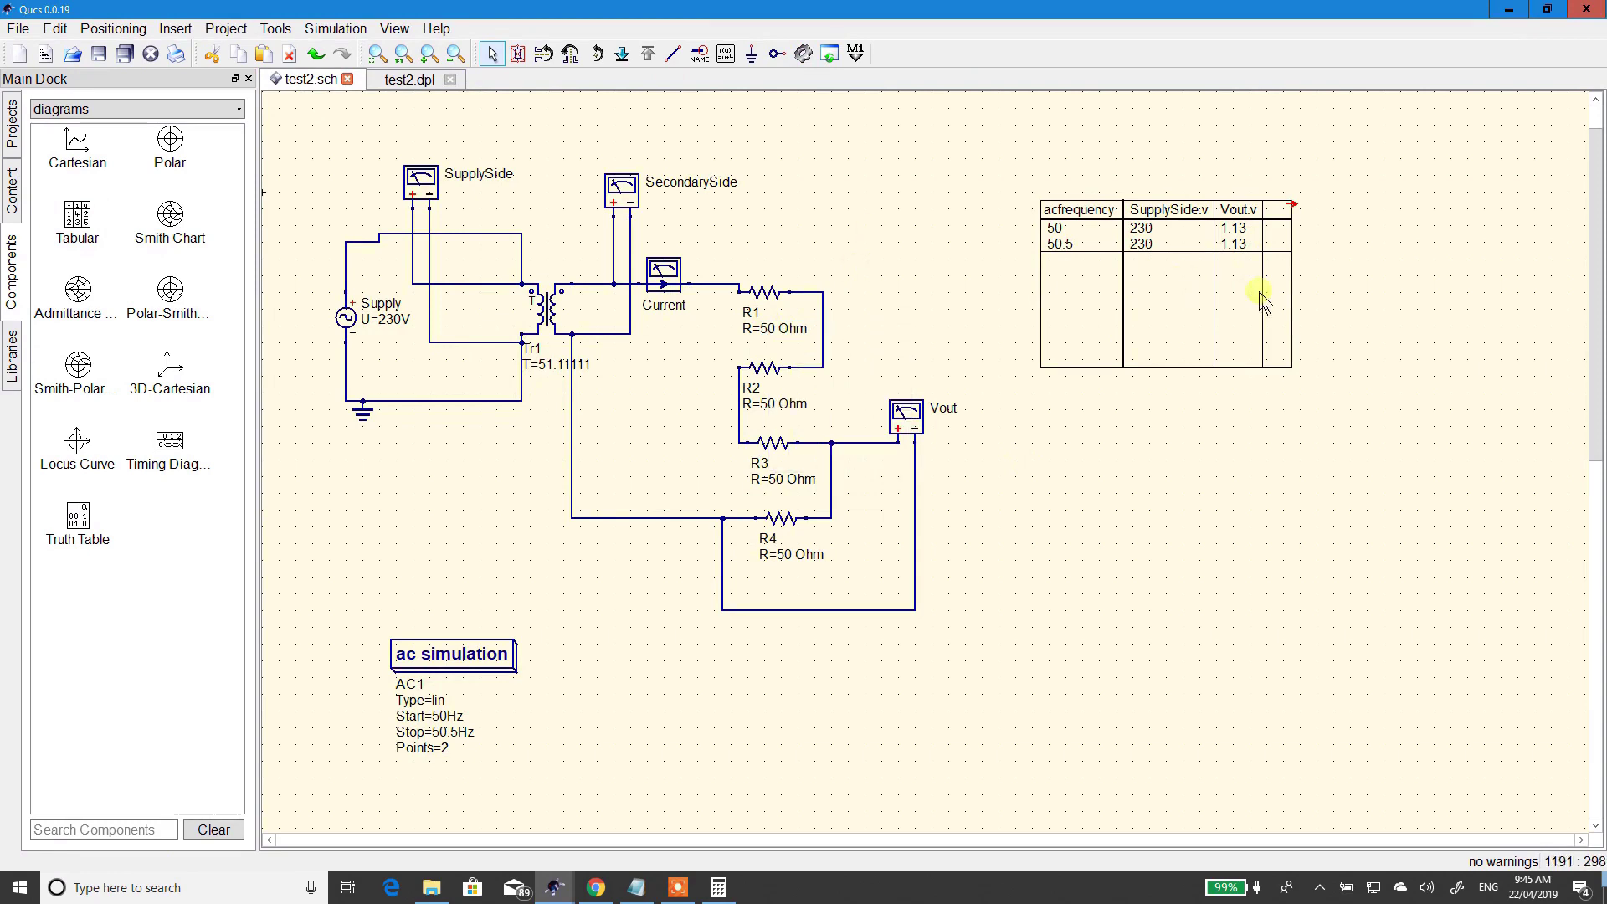
pyautogui.moveTo(1293, 204); pyautogui.dragTo(1230, 187)
pyautogui.moveTo(1225, 356); pyautogui.dragTo(1337, 360)
pyautogui.click(765, 326)
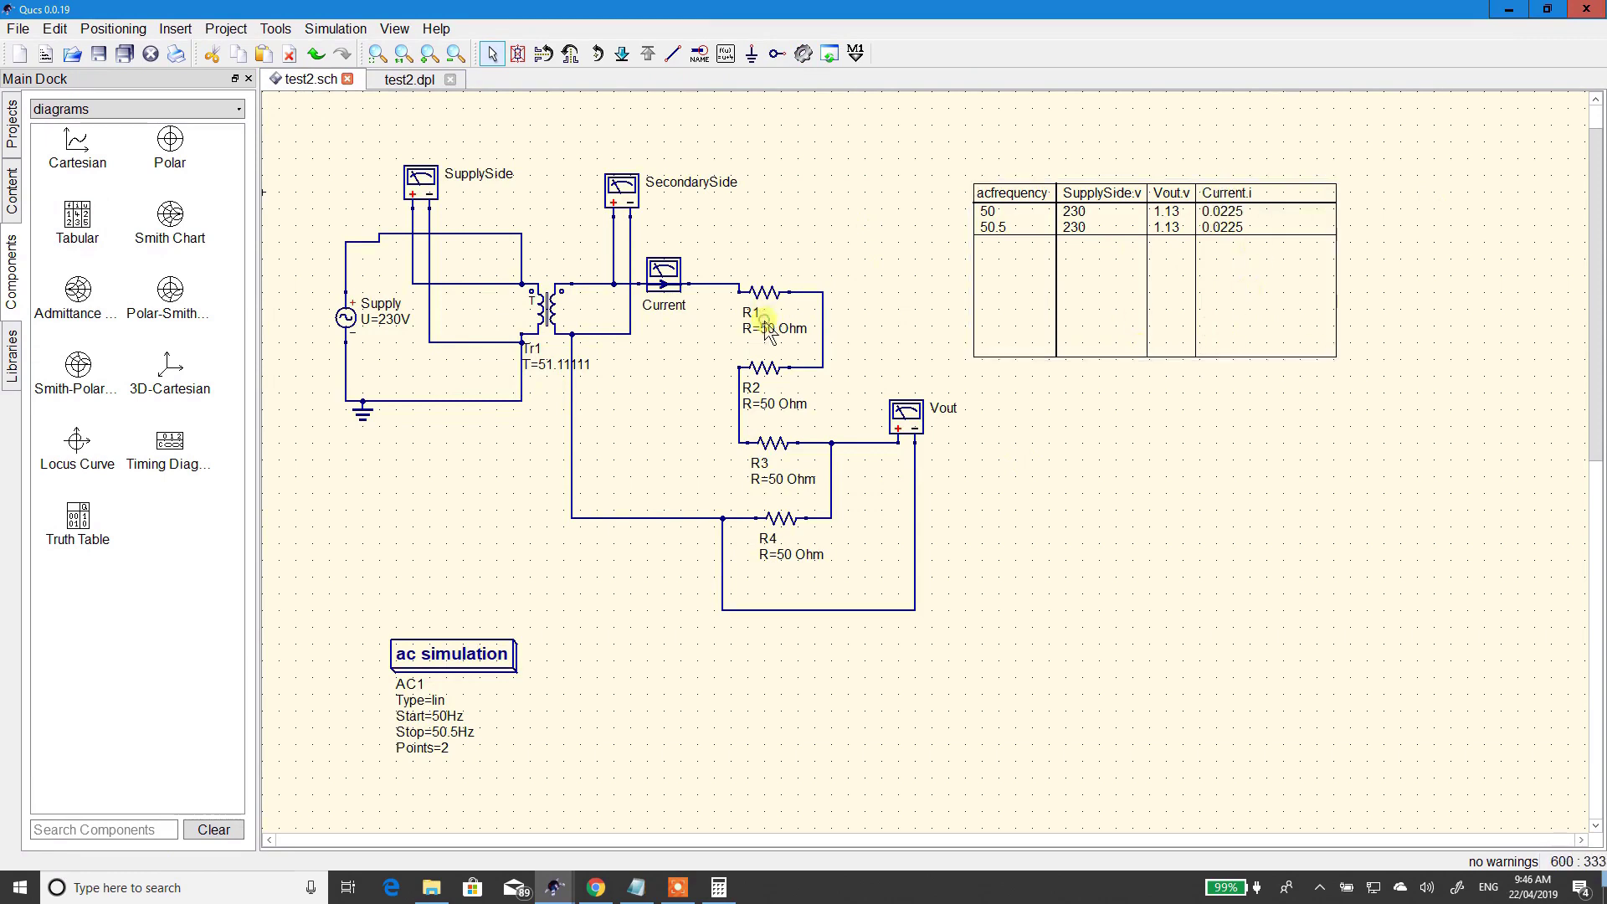
# - Change resistors R1 and R2 from 50 to 30000 Ohm
pyautogui.rightClick(766, 297)
pyautogui.click(822, 315)
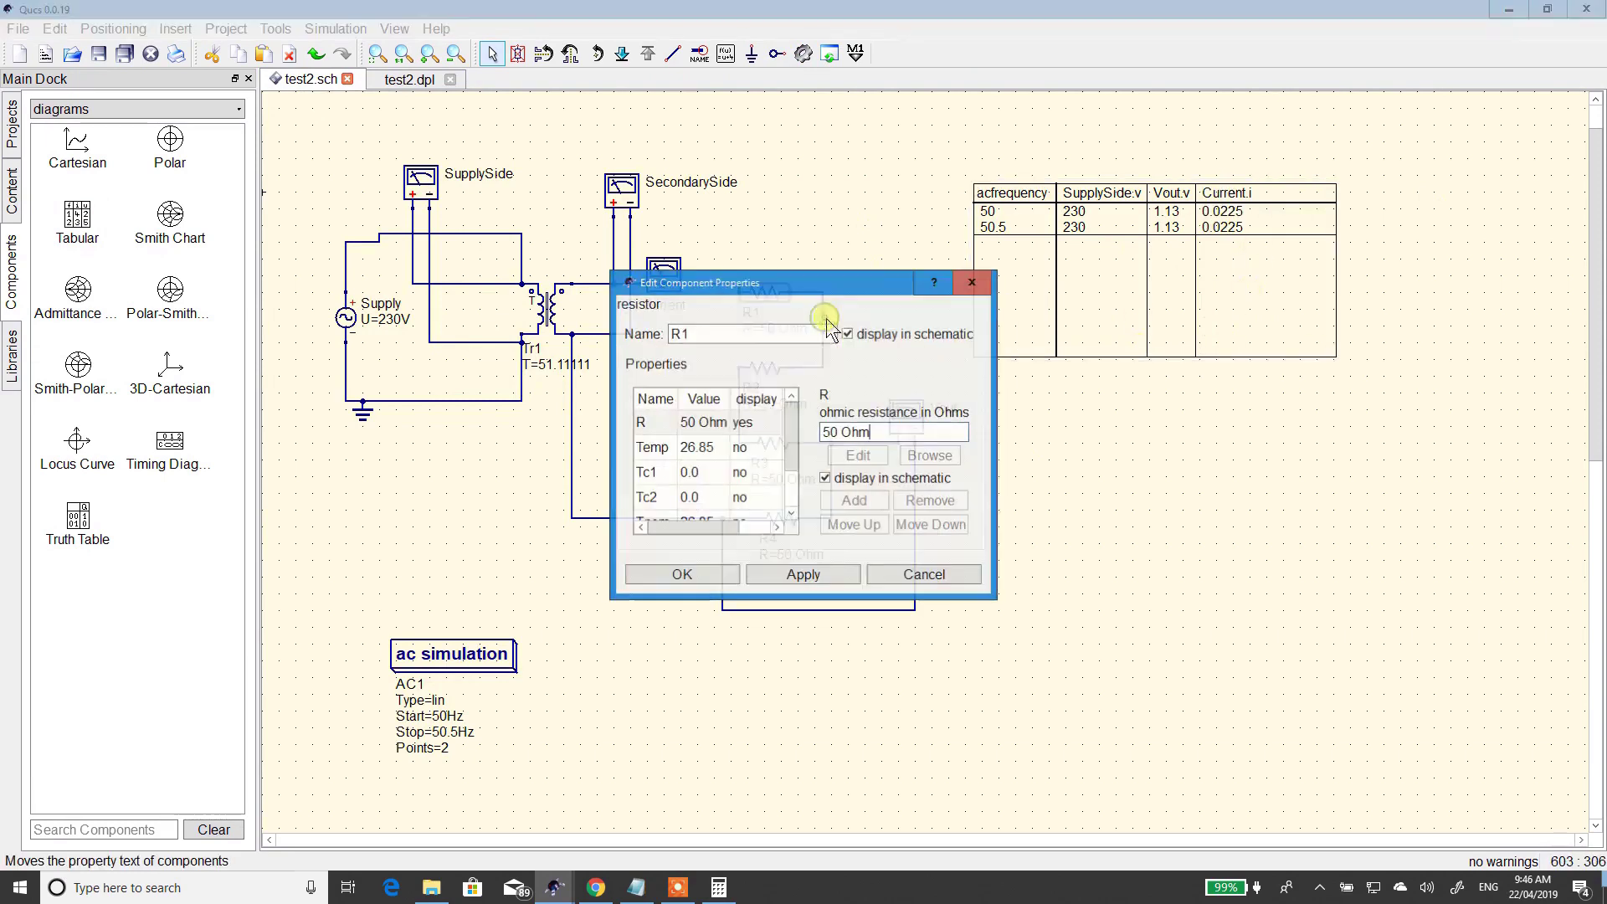
pyautogui.doubleClick(829, 432)
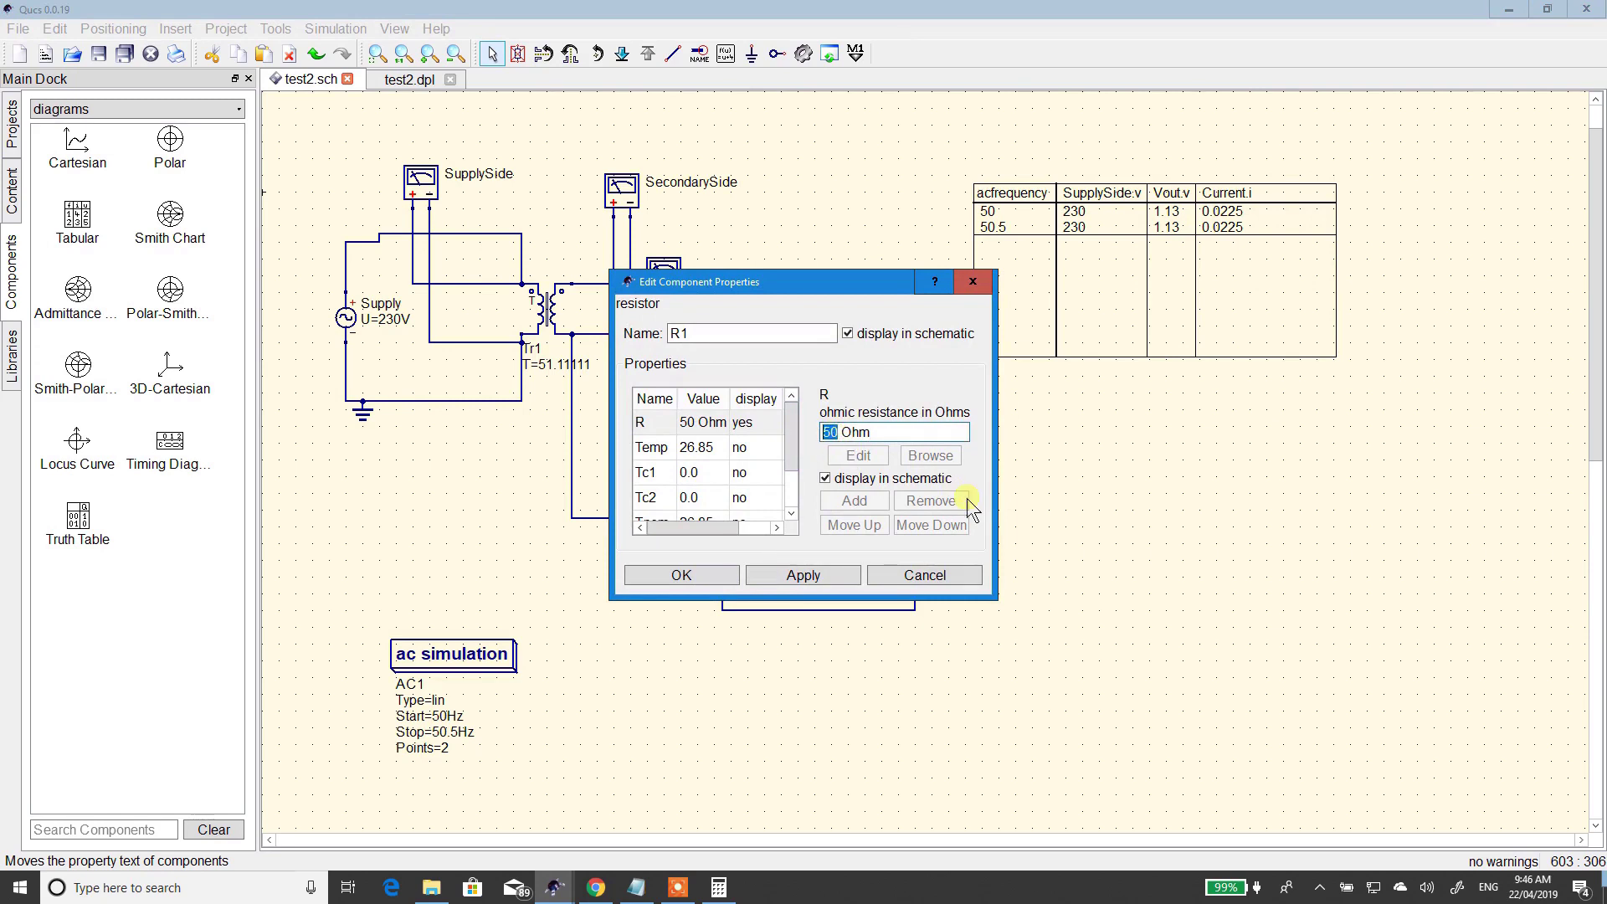
pyautogui.write('30000')
pyautogui.click(826, 574)
pyautogui.click(703, 572)
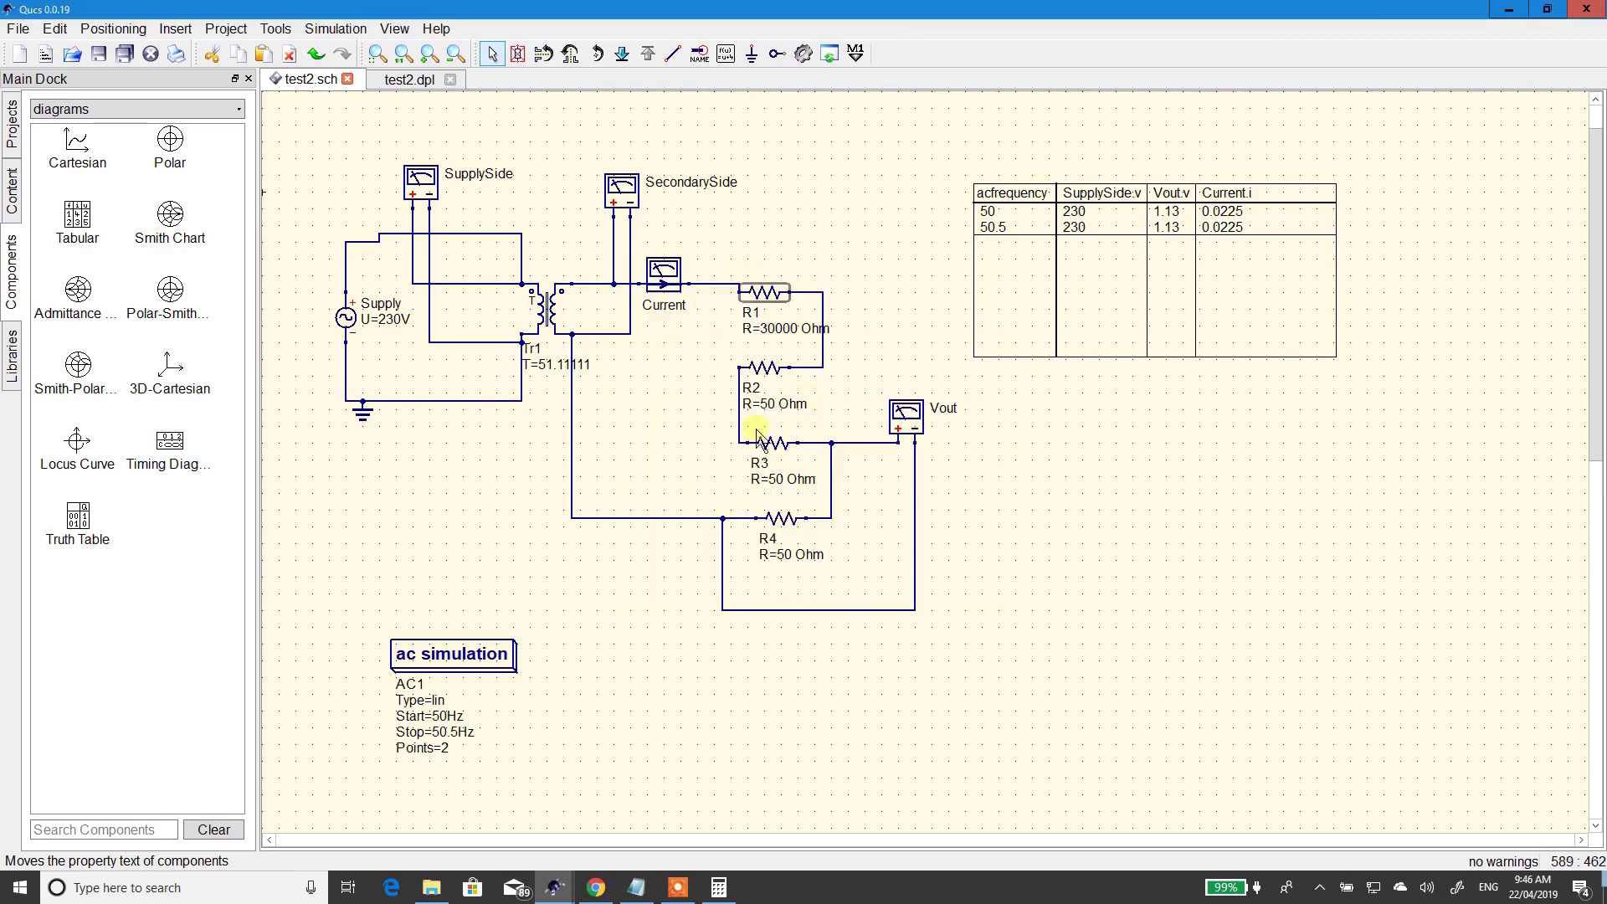
pyautogui.doubleClick(778, 405)
pyautogui.rightClick(768, 404)
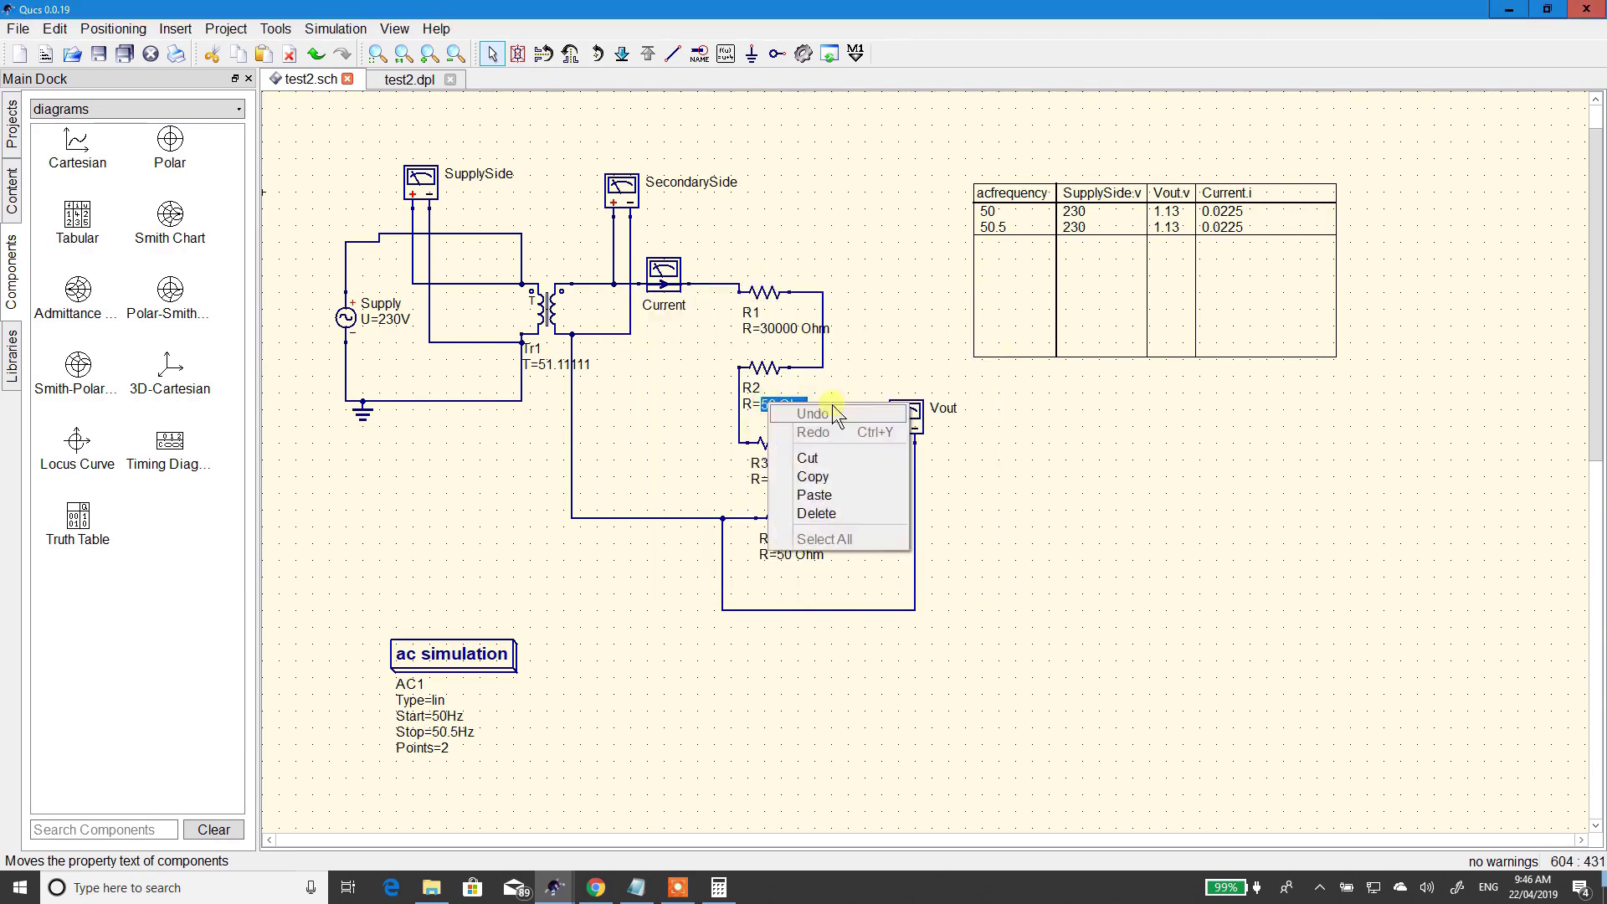
pyautogui.press('Escape')
pyautogui.click(767, 369)
pyautogui.rightClick(774, 369)
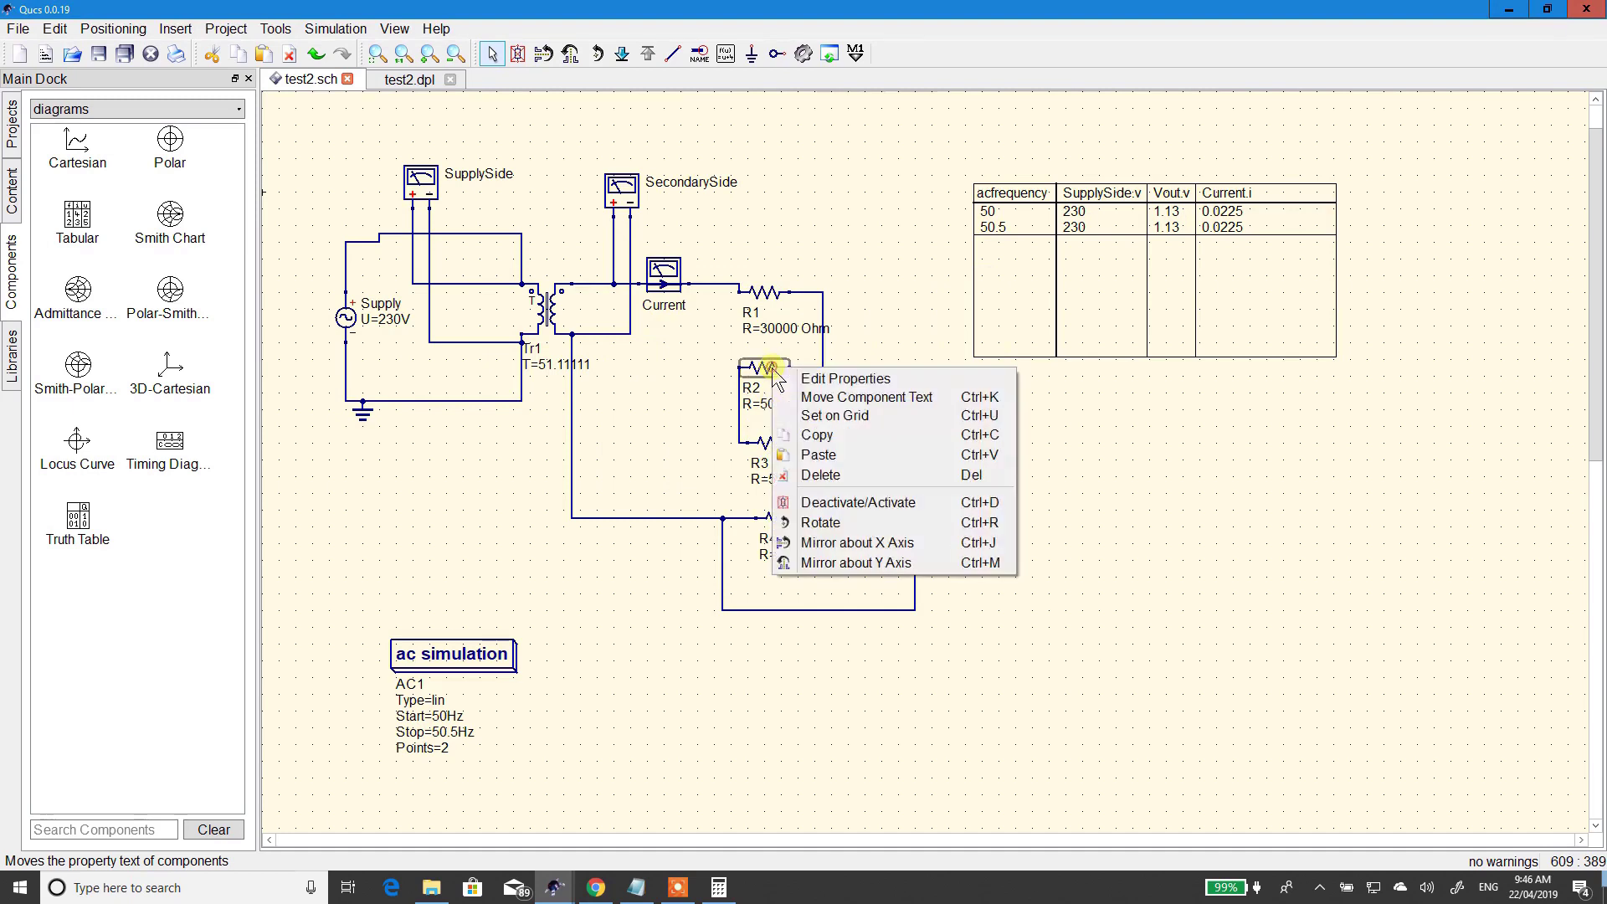
pyautogui.click(903, 380)
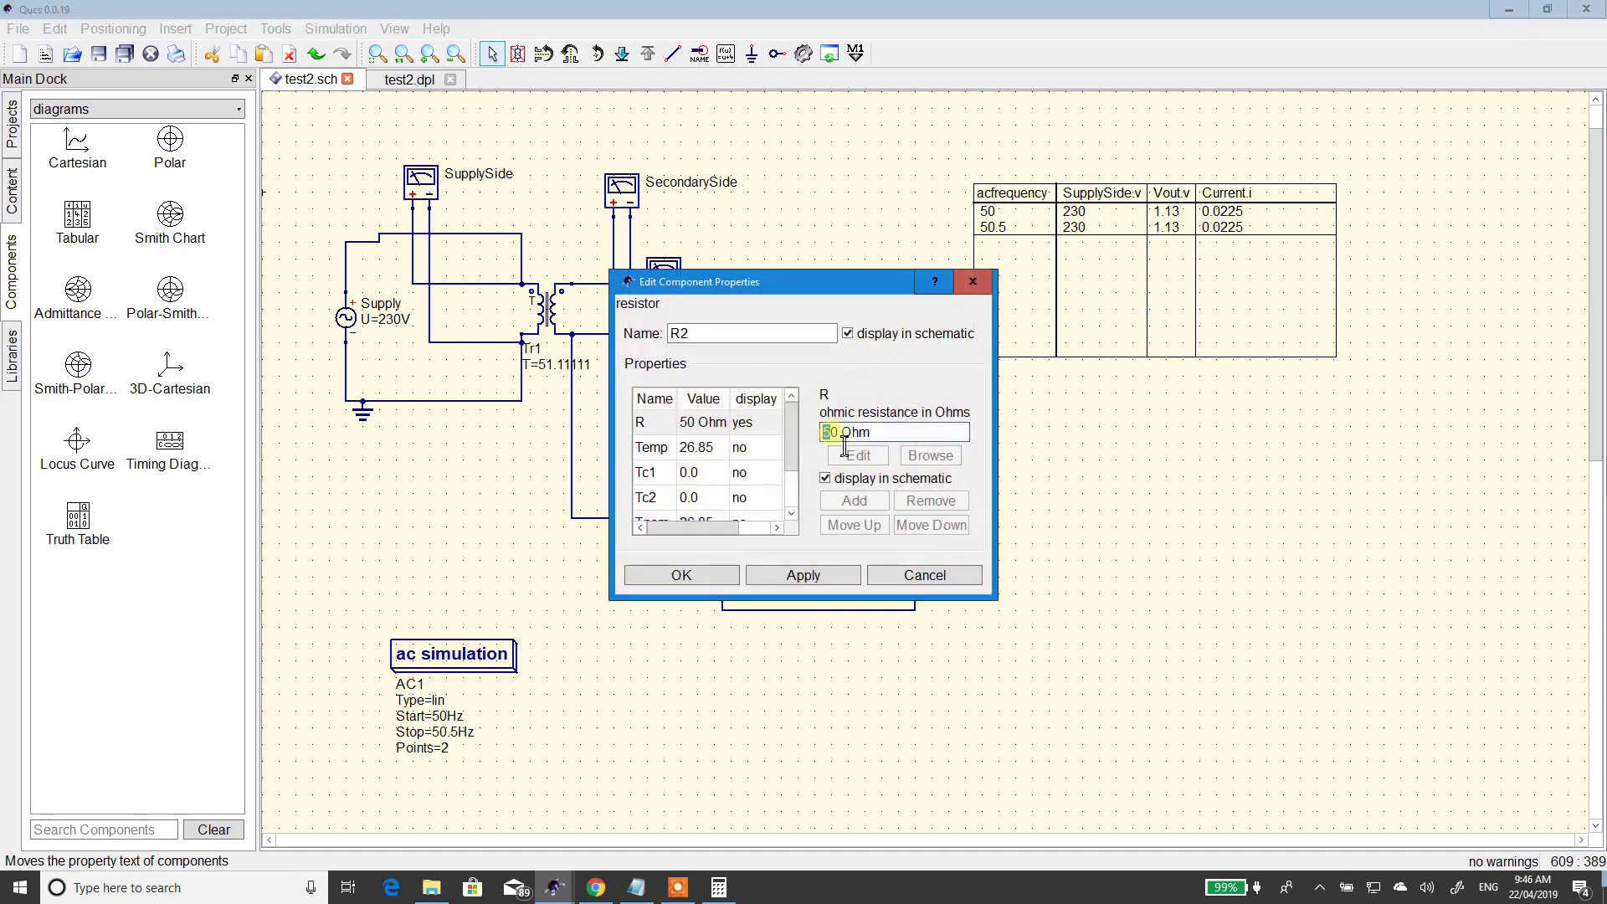
pyautogui.moveTo(841, 432); pyautogui.dragTo(821, 432)
pyautogui.write('30000')
pyautogui.click(785, 575)
pyautogui.click(682, 575)
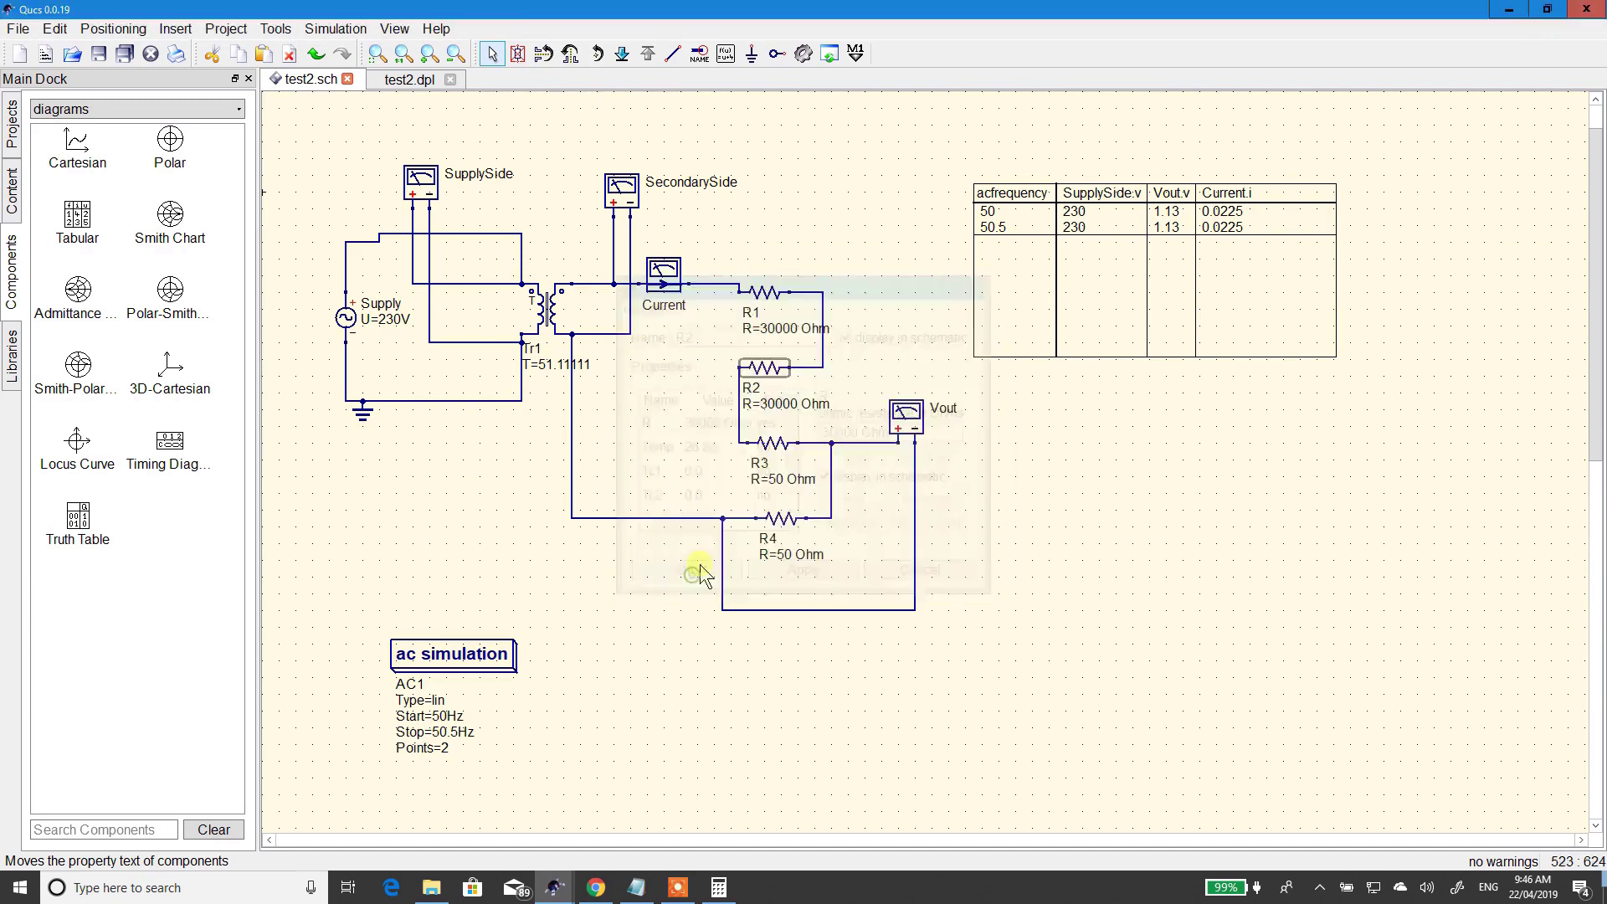
# - Change resistor R3 from 50 to 30000 Ohm
pyautogui.click(771, 444)
pyautogui.rightClick(770, 452)
pyautogui.click(816, 457)
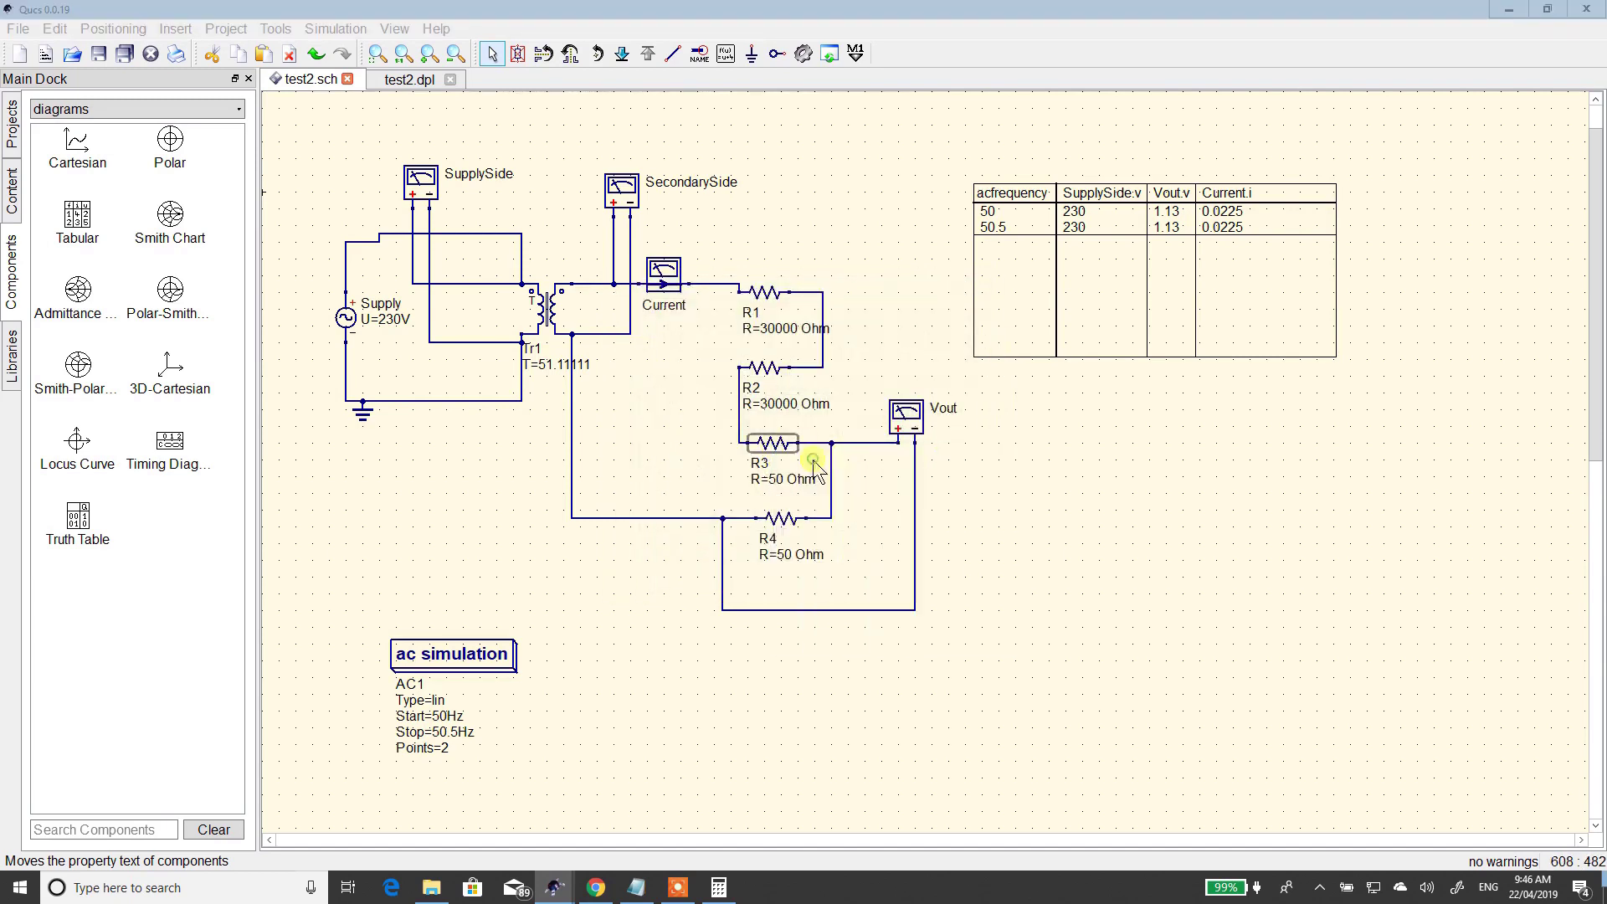
pyautogui.moveTo(836, 432); pyautogui.dragTo(803, 443)
pyautogui.write('30000 Ohm')
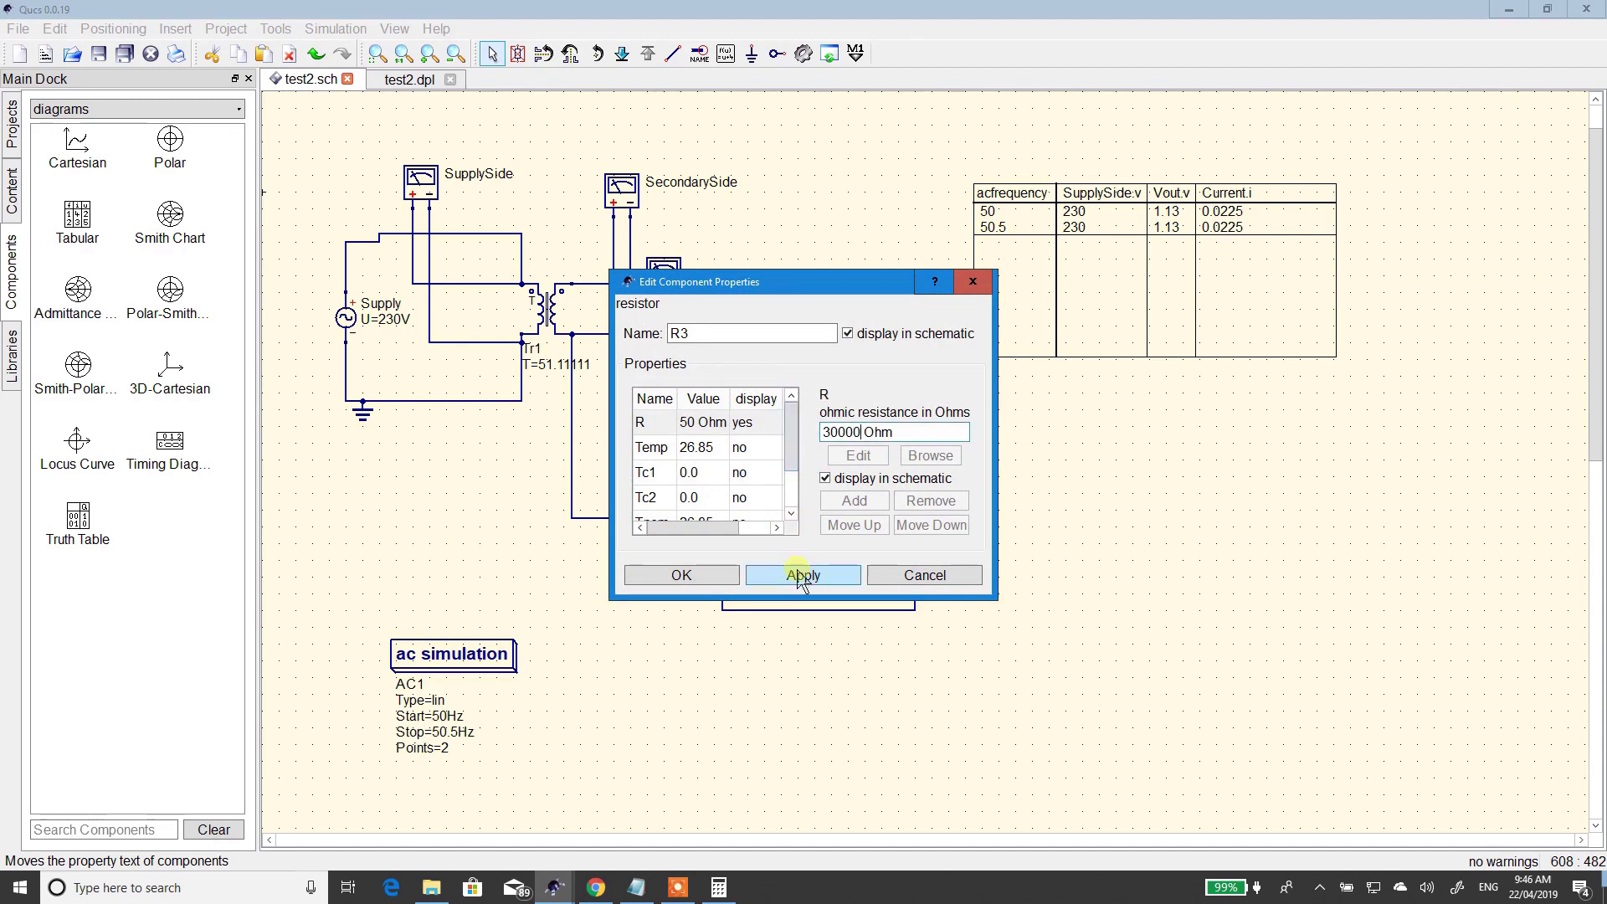
pyautogui.click(803, 575)
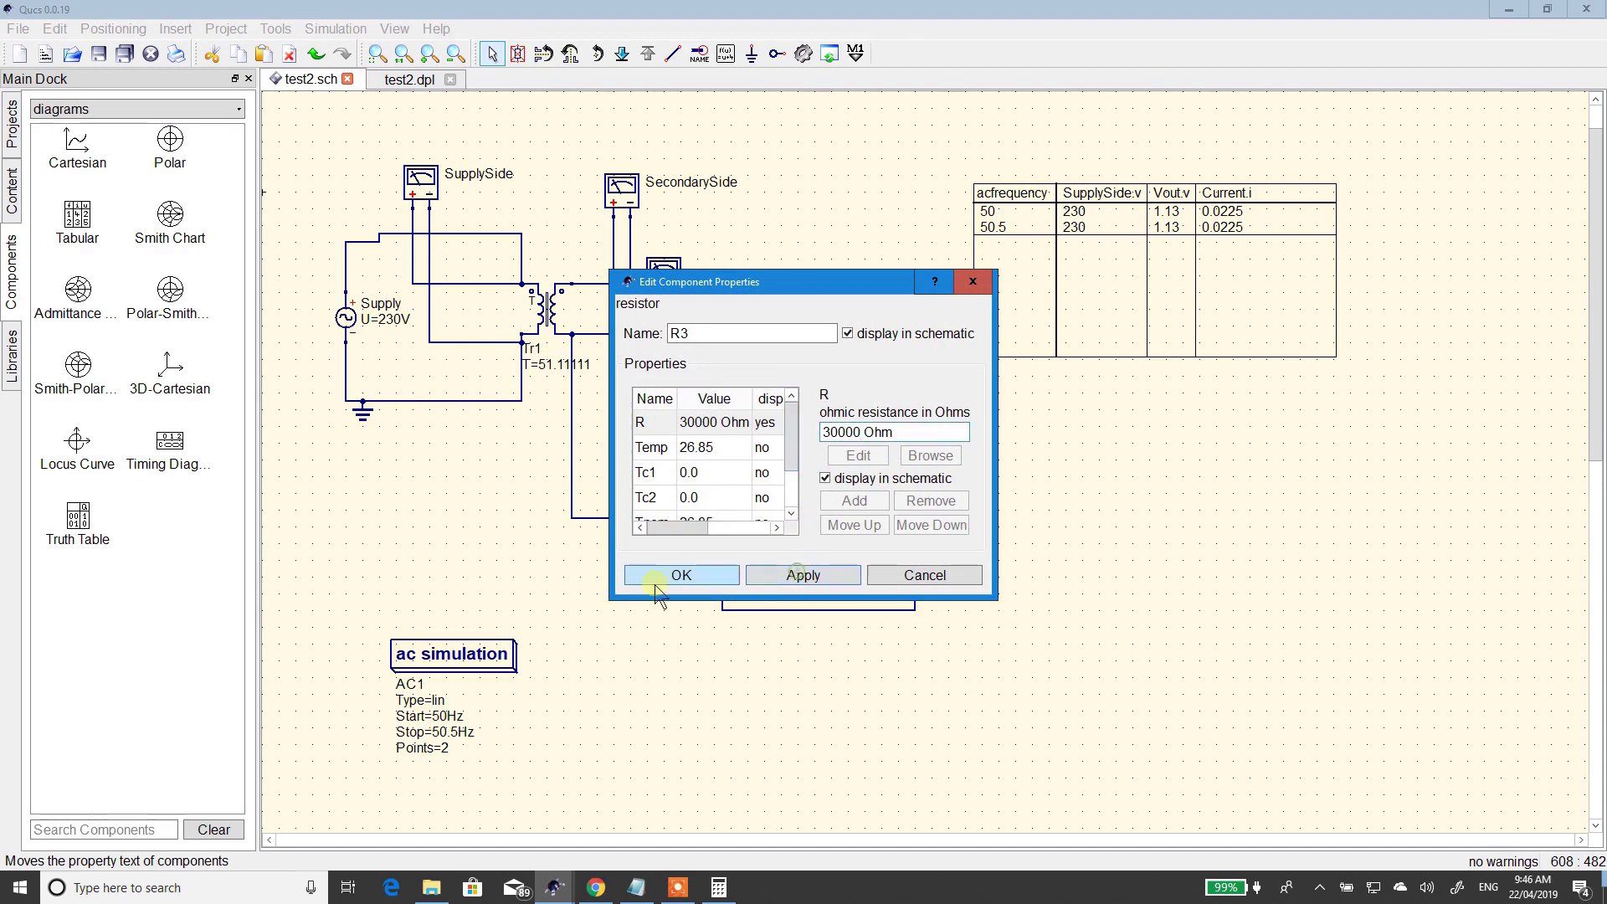
pyautogui.click(682, 575)
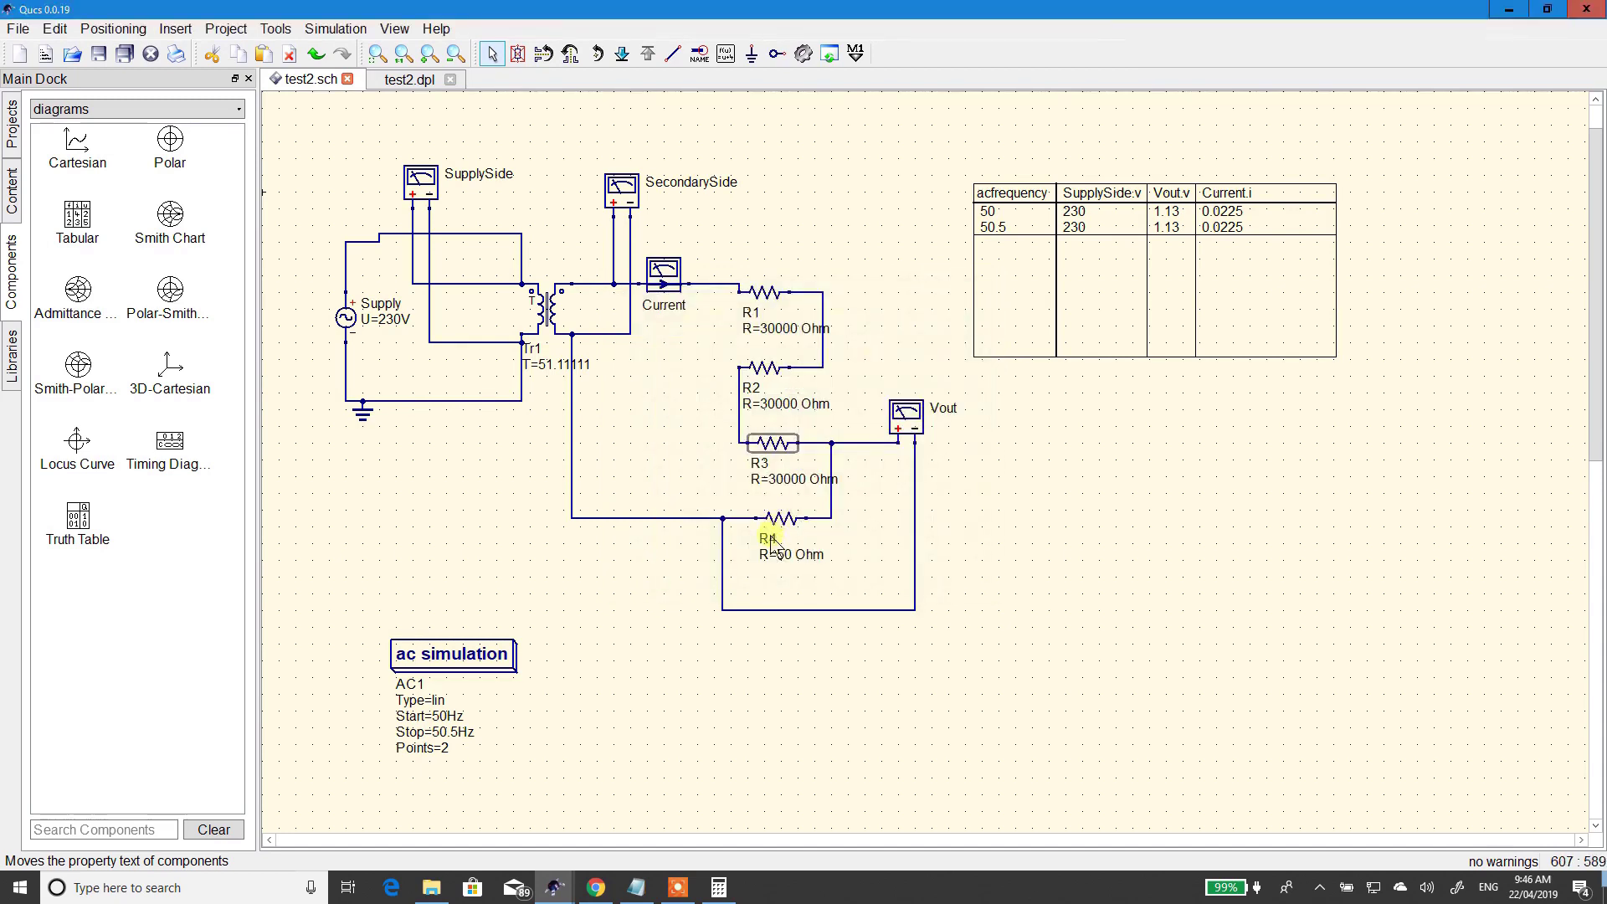
# - Set resistor R4's resistance to 6000 Ohm
pyautogui.click(779, 519)
pyautogui.rightClick(779, 520)
pyautogui.click(831, 533)
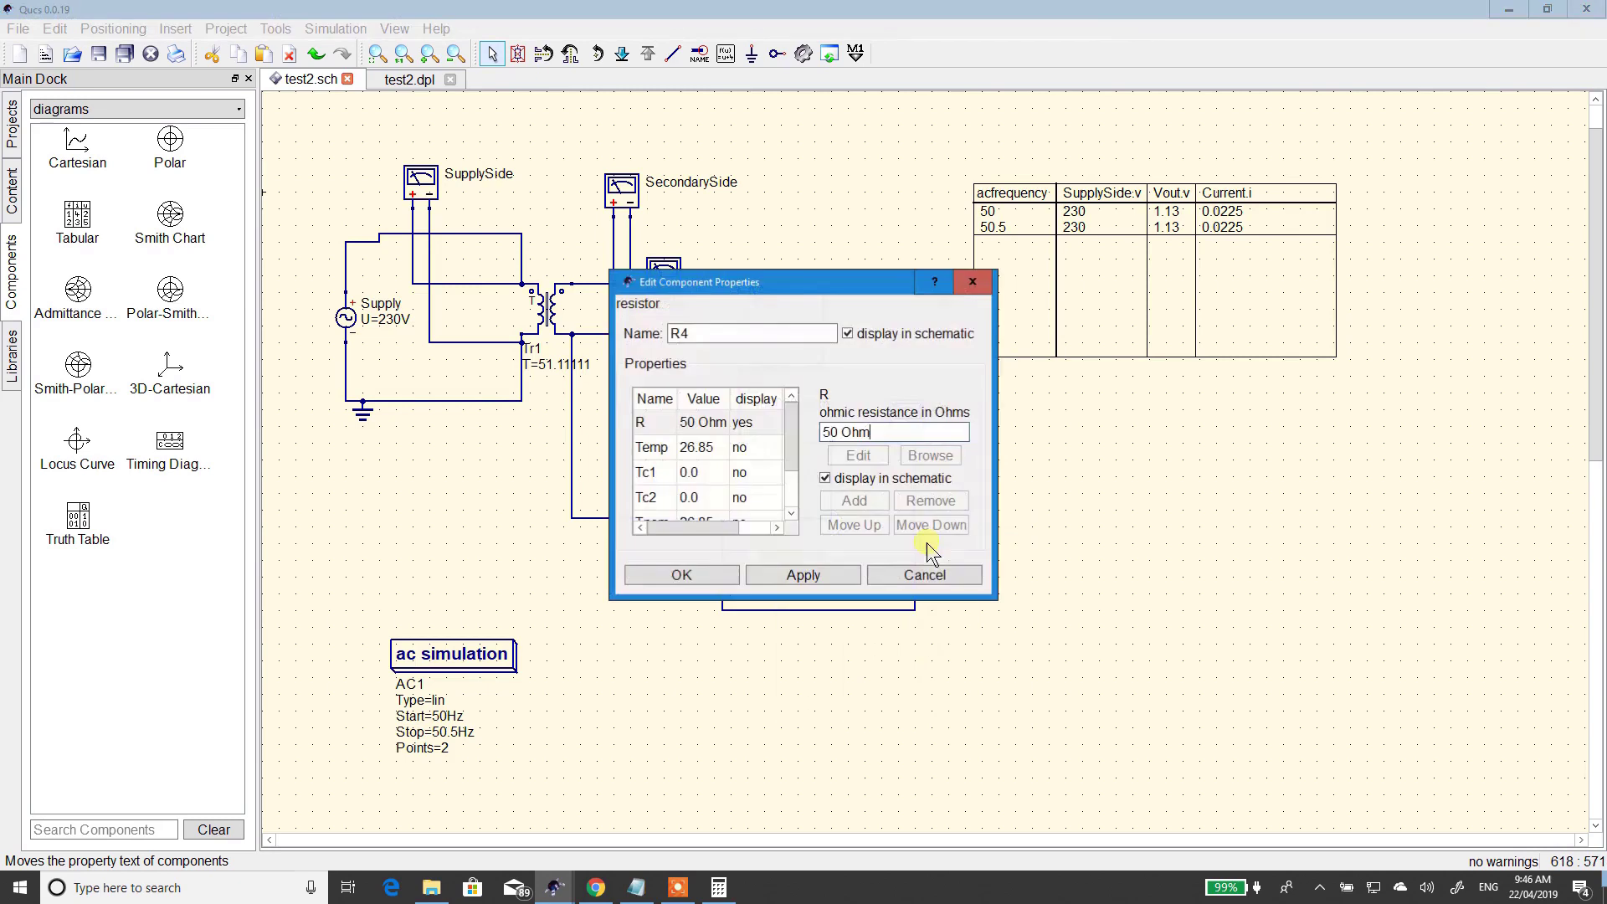
pyautogui.moveTo(842, 431); pyautogui.dragTo(810, 445)
pyautogui.write('32')
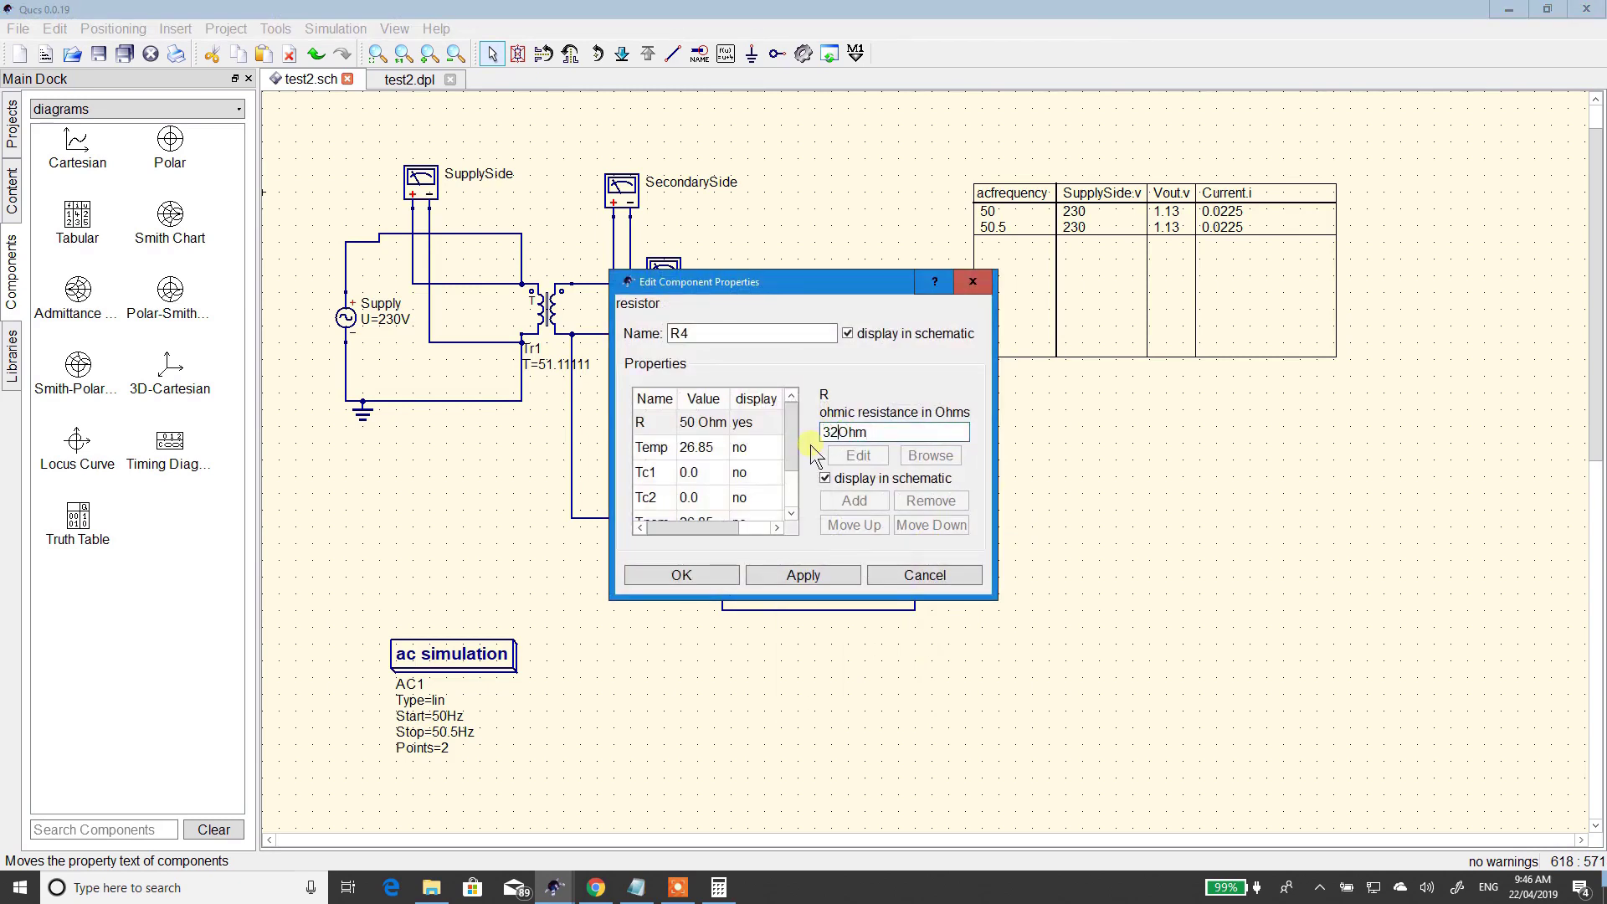
pyautogui.write('0000')
pyautogui.click(816, 575)
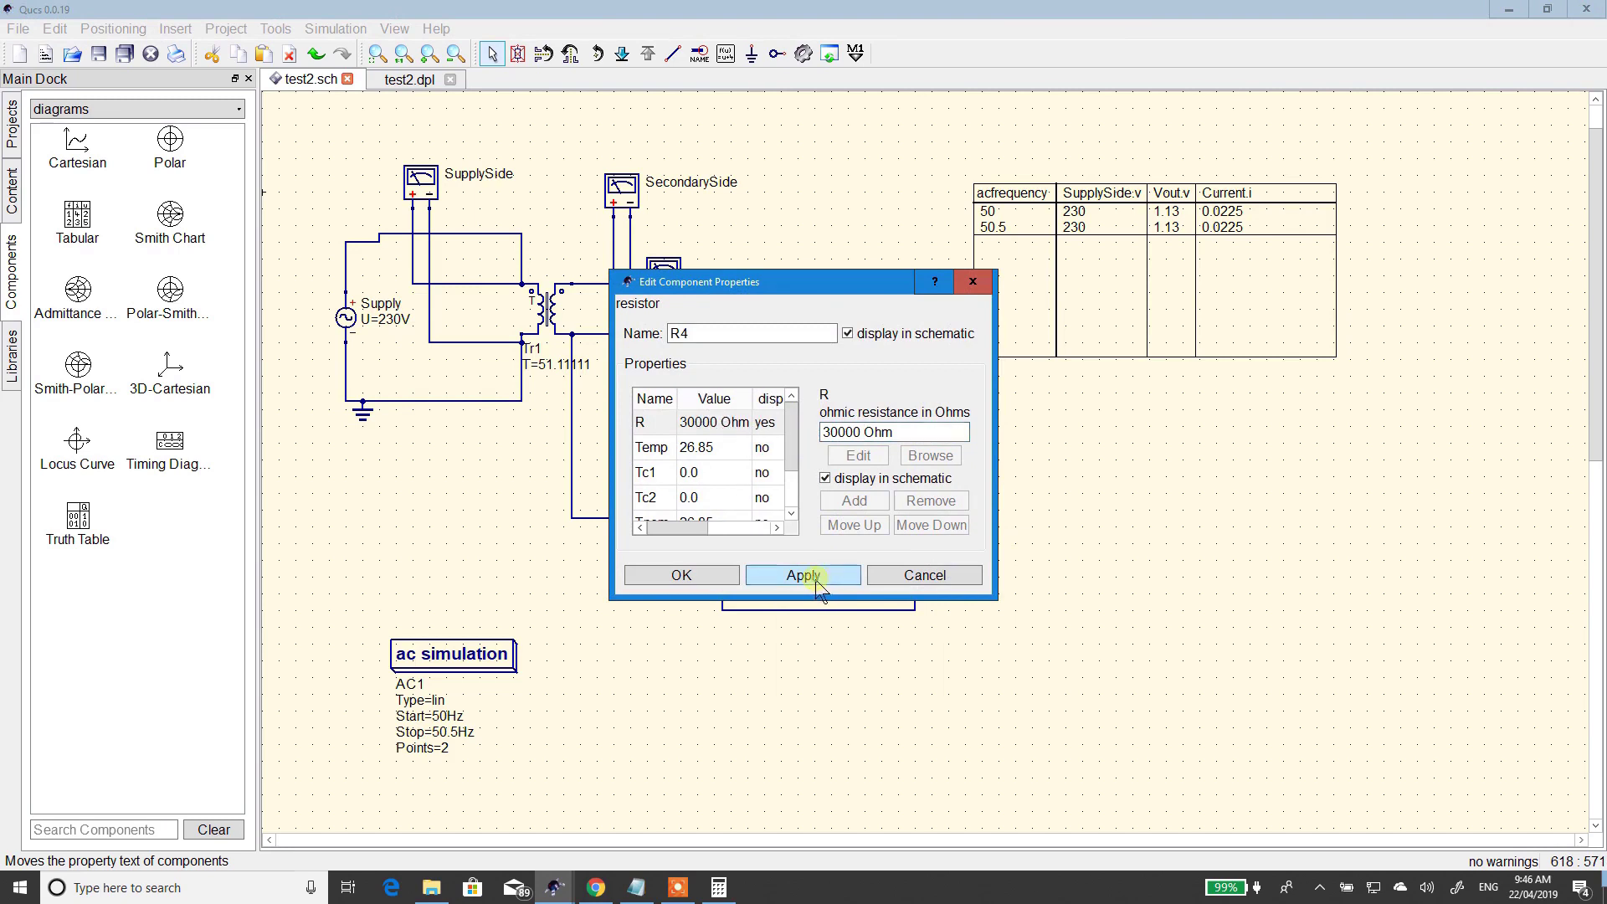
pyautogui.click(693, 576)
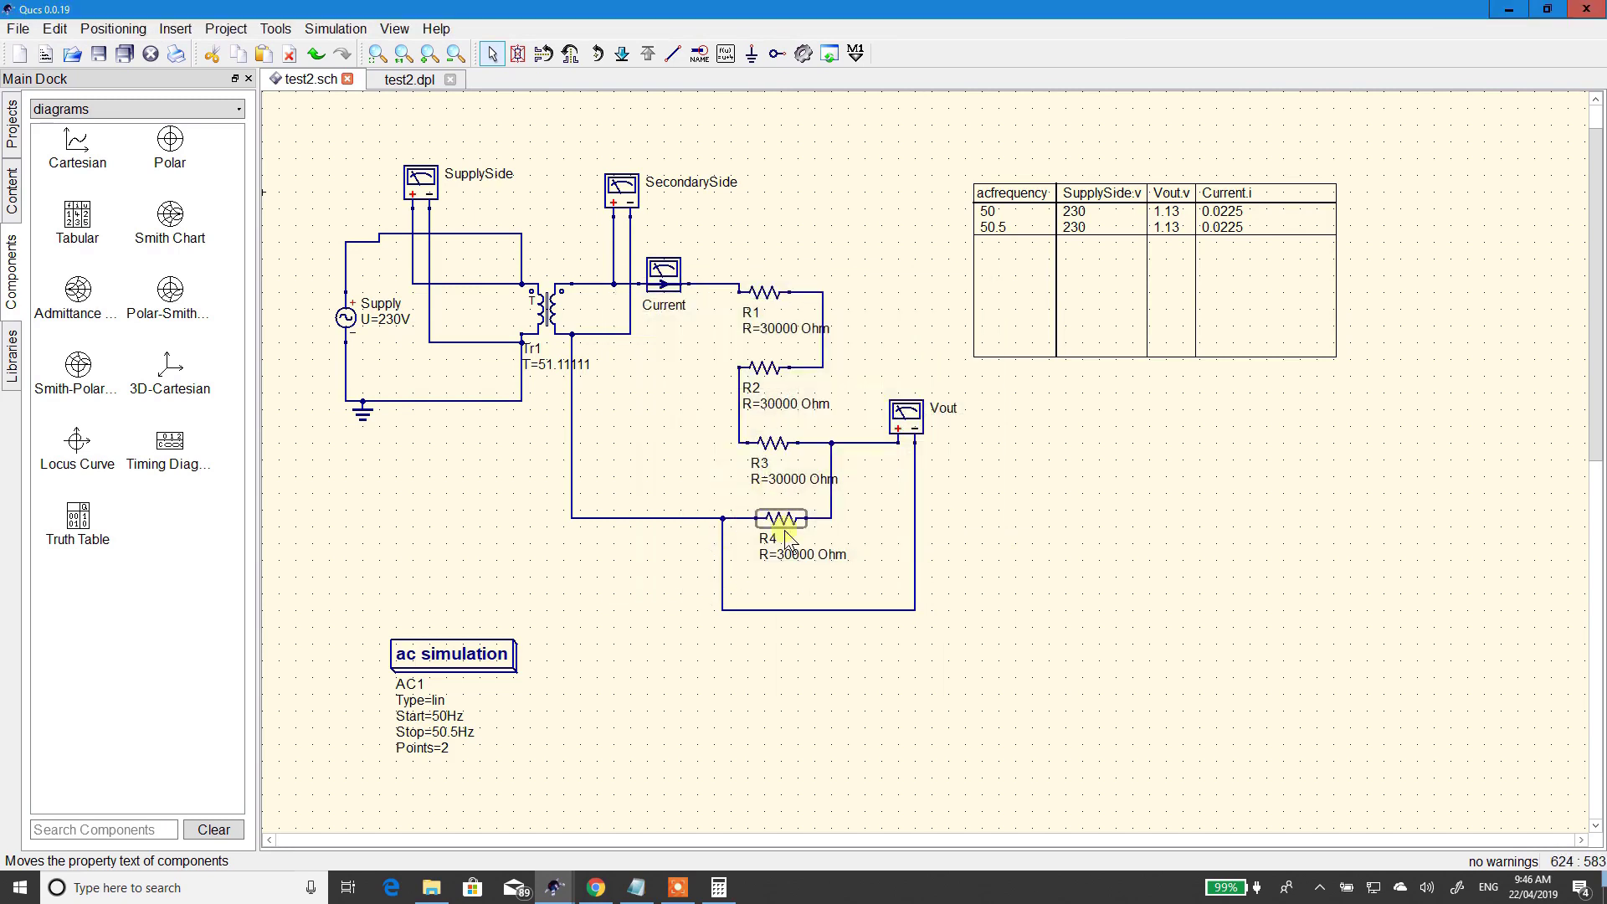
pyautogui.rightClick(784, 527)
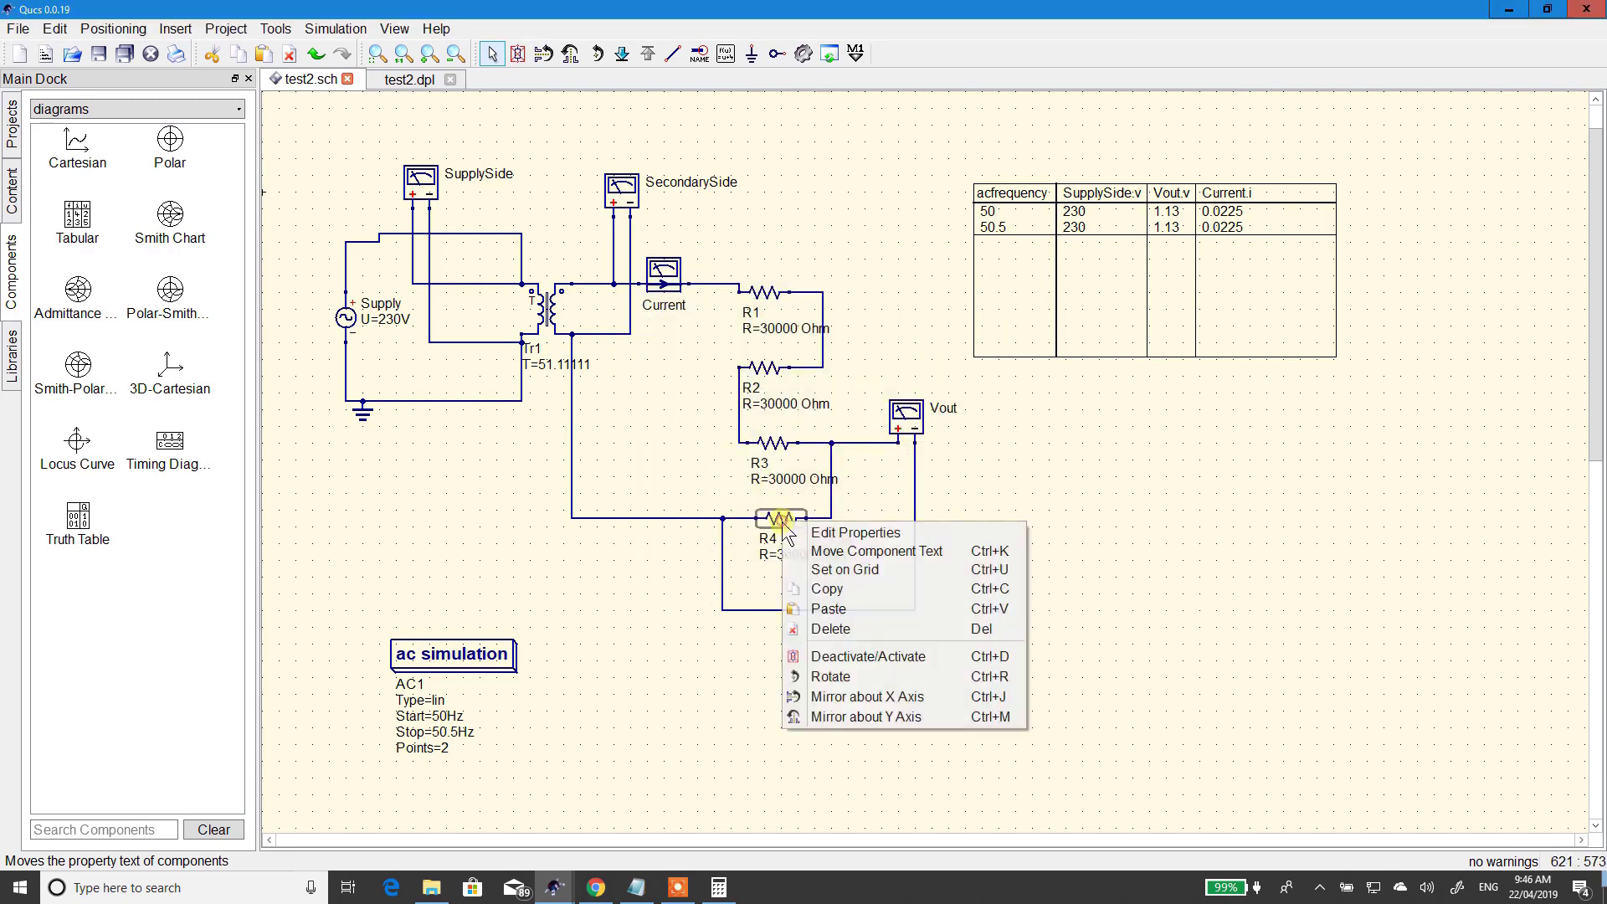
pyautogui.click(837, 527)
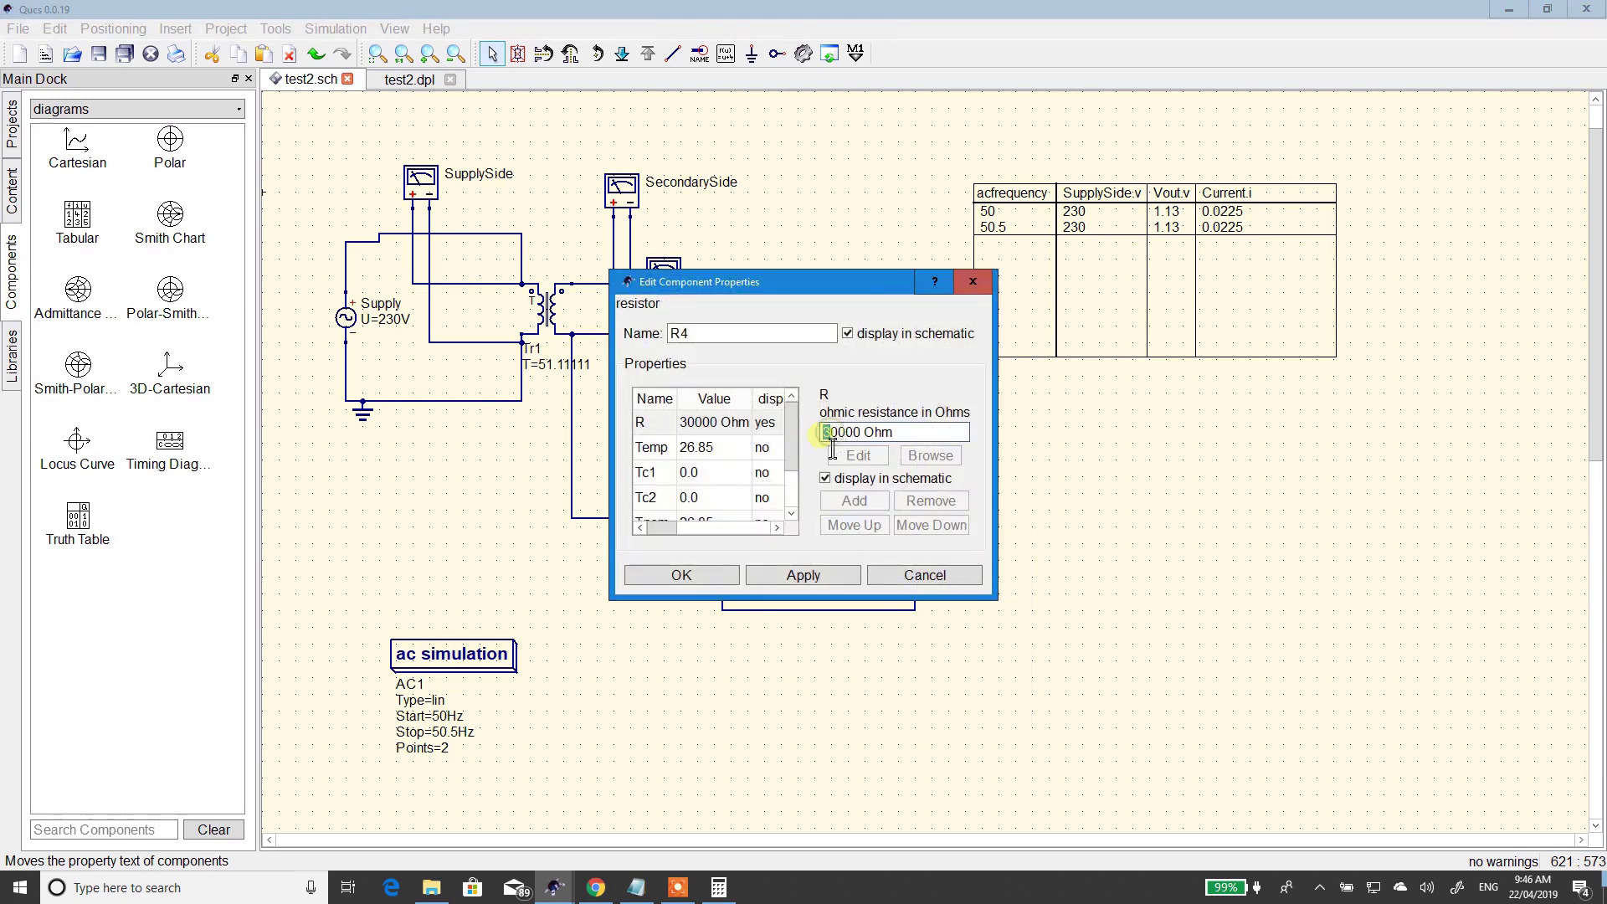
pyautogui.moveTo(837, 434); pyautogui.dragTo(827, 455)
pyautogui.write('6')
pyautogui.click(791, 575)
pyautogui.click(681, 575)
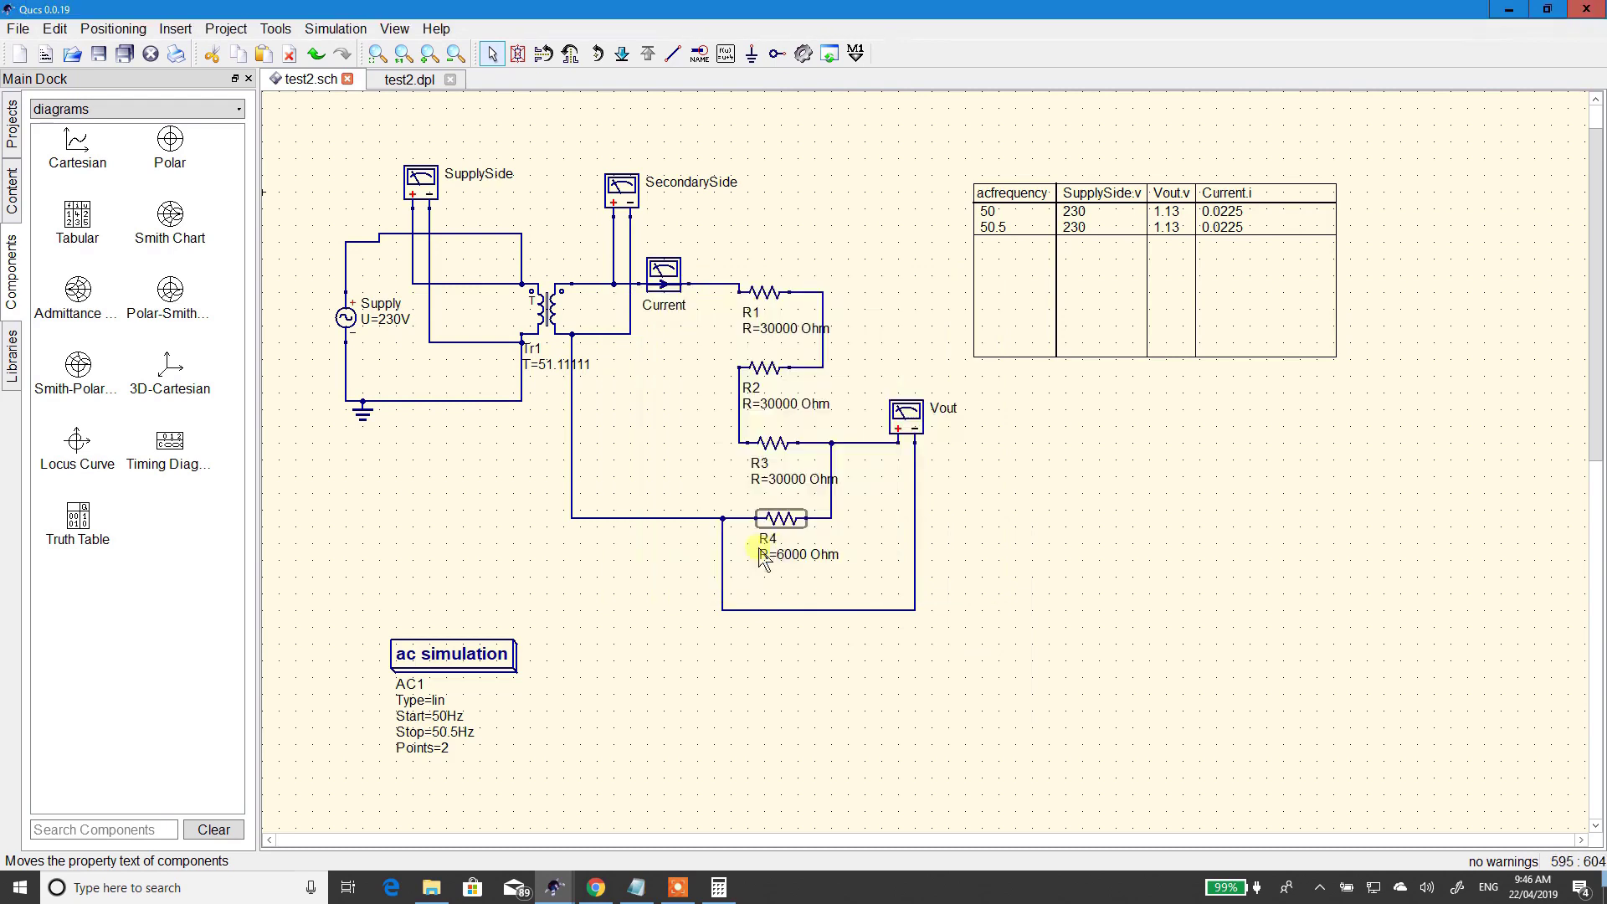
# - Rerun the AC simulation with the new resistors and view the updated table on test2.sch
pyautogui.click(804, 53)
pyautogui.click(322, 80)
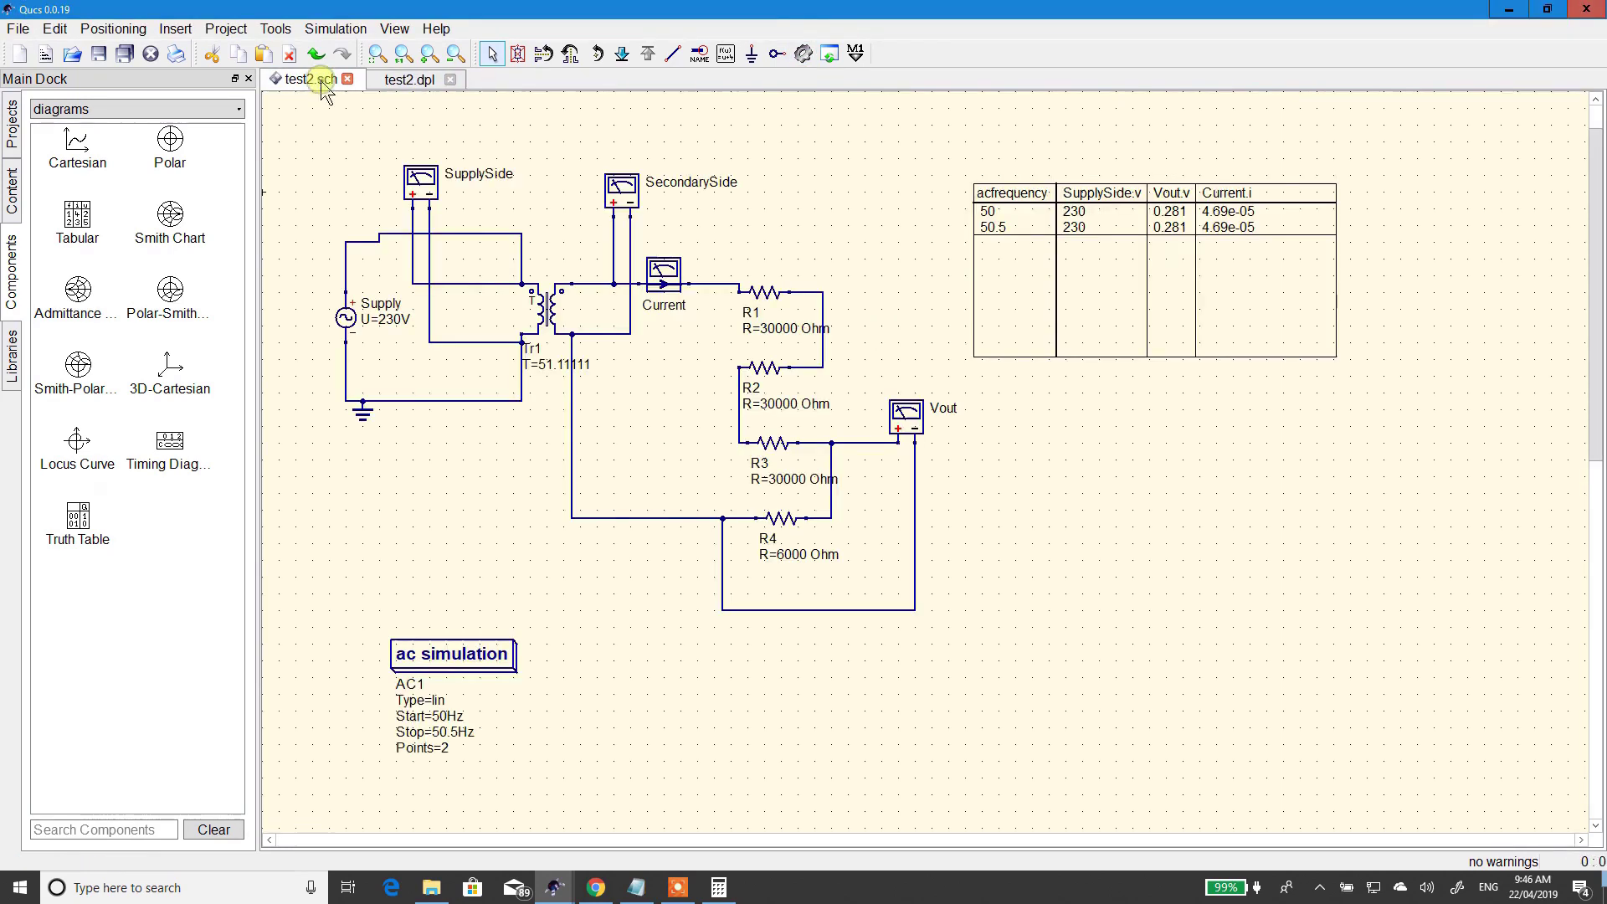